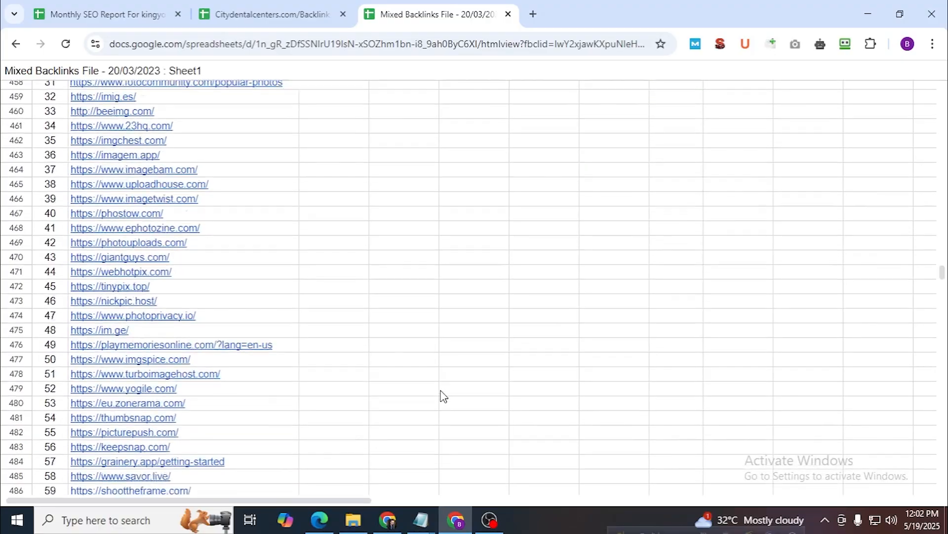
# Copy the first seven live links, B512:B518, under 200 Blog Commenting in the kingyork.co.uk monthly SEO report.
pyautogui.scroll(-20, 440, 389)
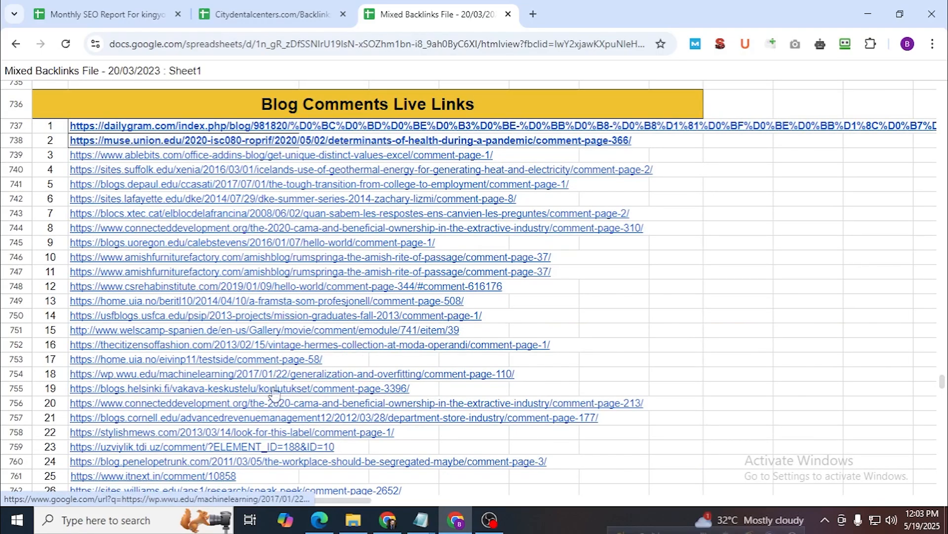
pyautogui.click(257, 14)
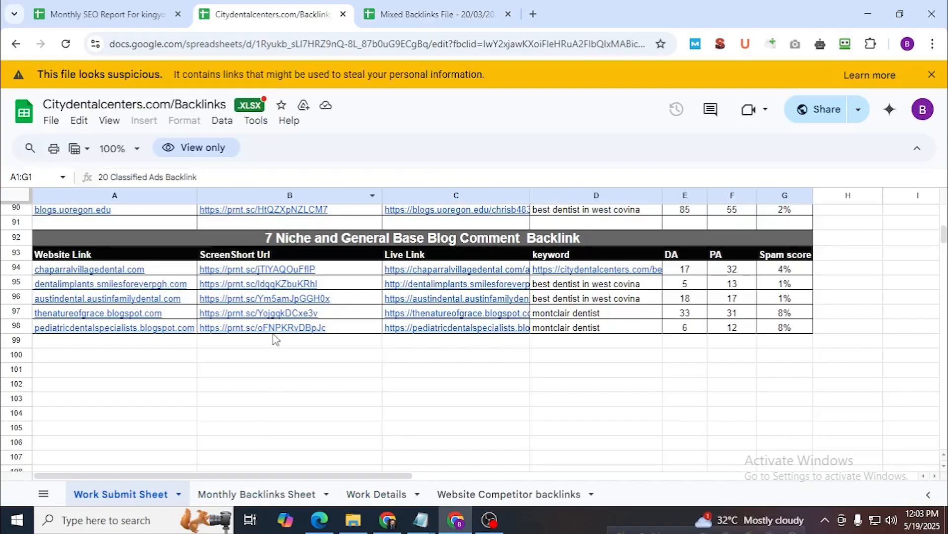
pyautogui.click(91, 14)
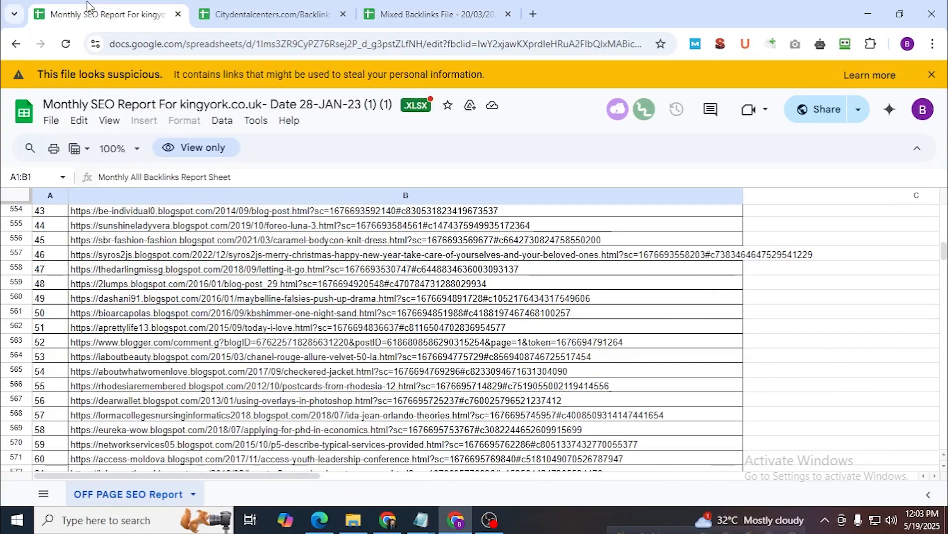
pyautogui.scroll(15, 324, 378)
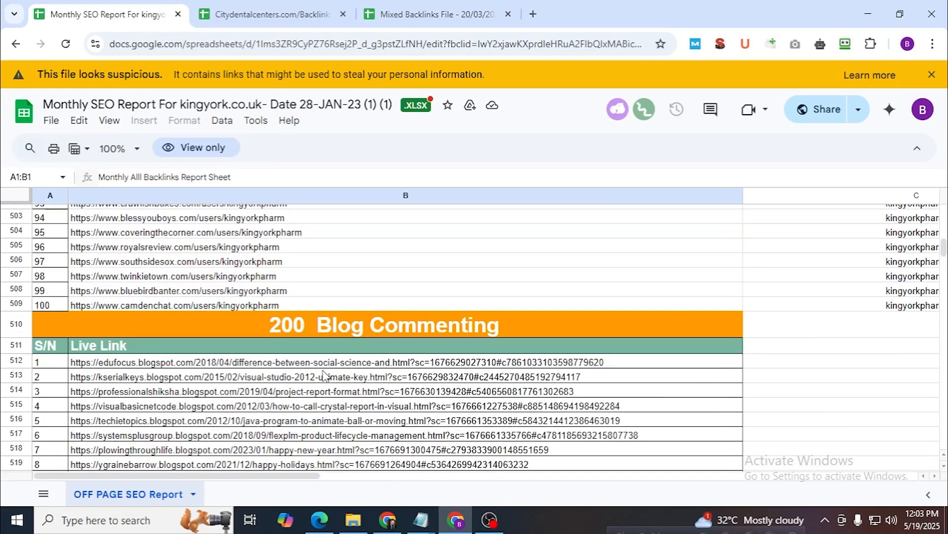
pyautogui.moveTo(242, 292); pyautogui.dragTo(239, 380)
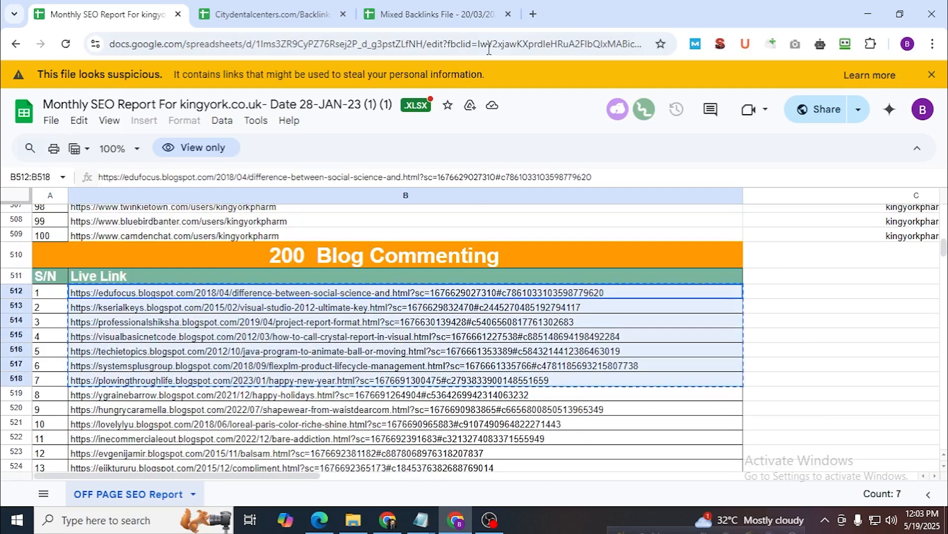
# Bulk-open the seven copied blog links with the URL-opening extension from a new browser page, and view the edufocus post.
pyautogui.click(533, 13)
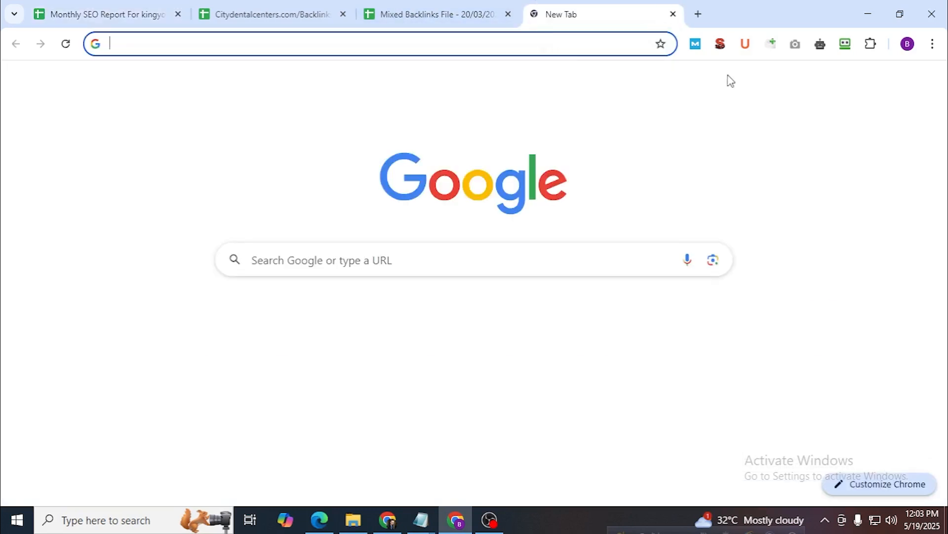
pyautogui.click(772, 43)
pyautogui.hotkey('ctrl', 'v')
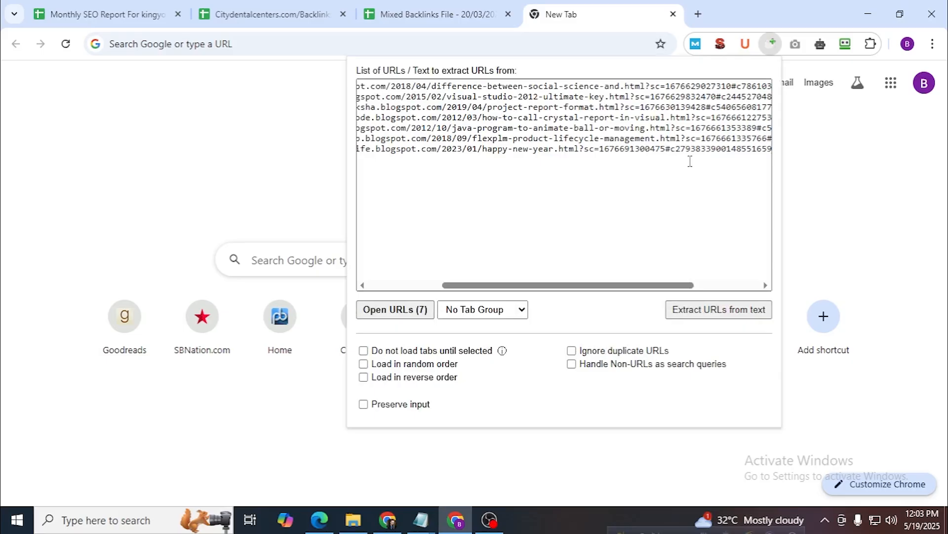
pyautogui.click(420, 321)
pyautogui.click(345, 20)
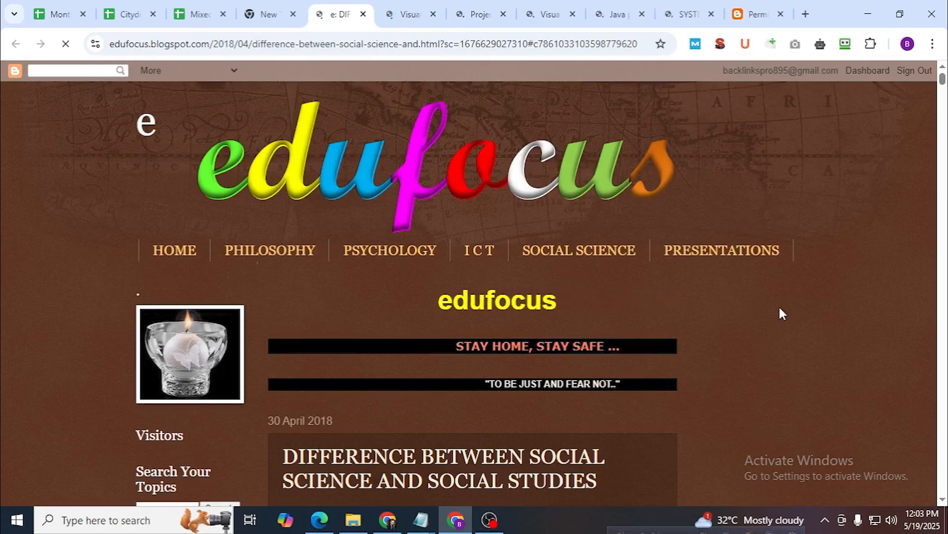
# Find the comment form below the existing comments on the edufocus post and activate it.
pyautogui.scroll(-4, 779, 308)
pyautogui.scroll(2, 779, 308)
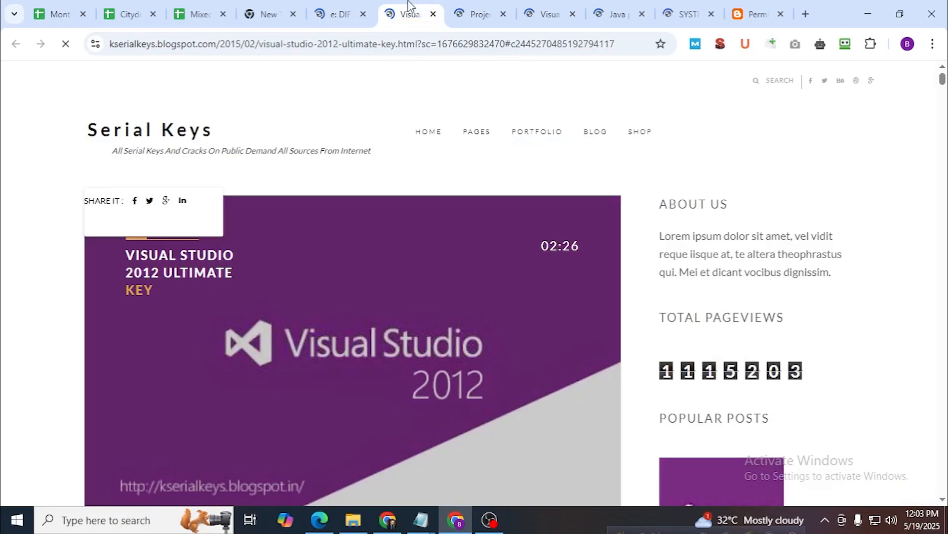
pyautogui.click(413, 14)
pyautogui.click(344, 14)
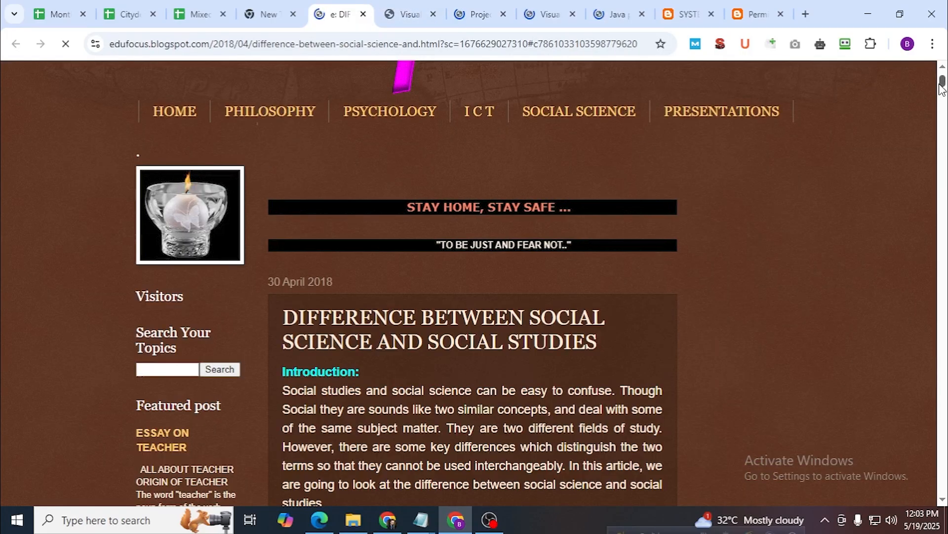
pyautogui.moveTo(941, 84); pyautogui.dragTo(945, 493)
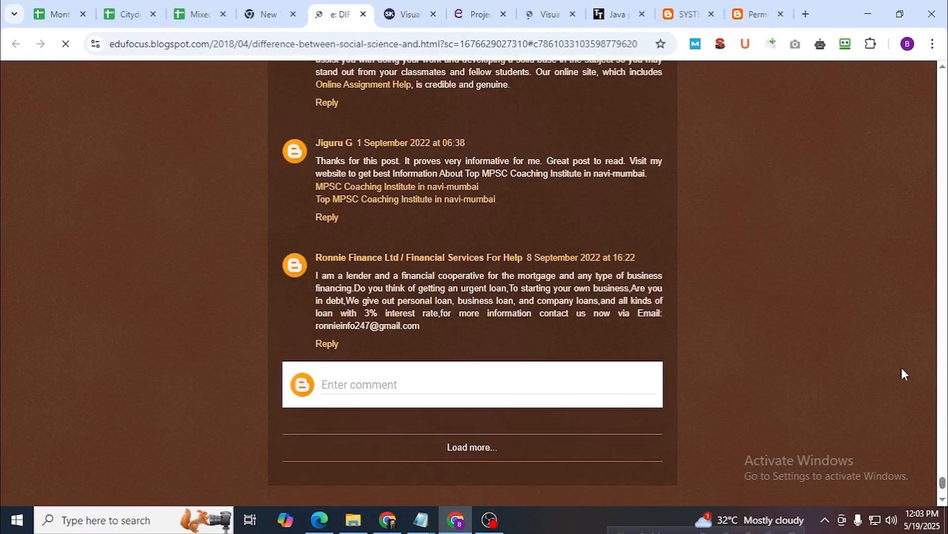
pyautogui.scroll(-2, 903, 368)
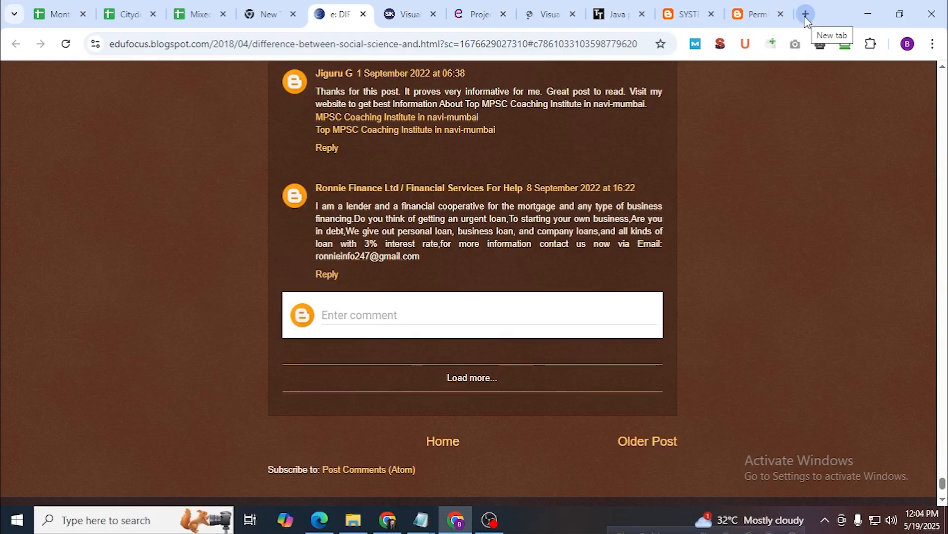
pyautogui.click(342, 312)
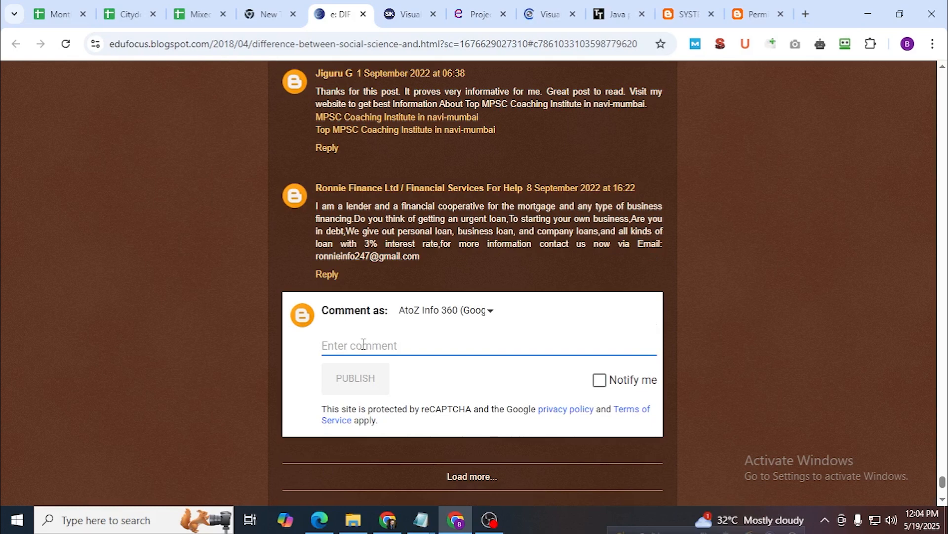
pyautogui.scroll(-1, 363, 343)
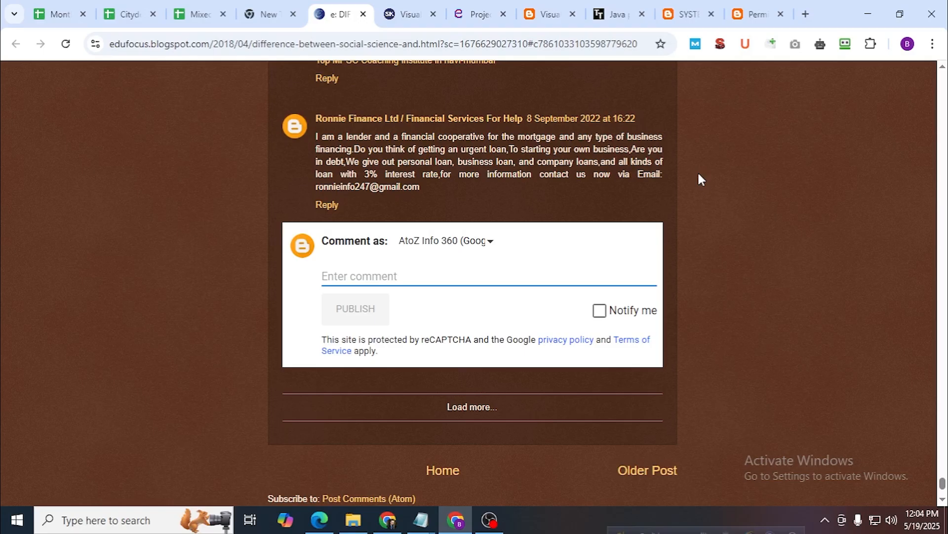
pyautogui.click(428, 245)
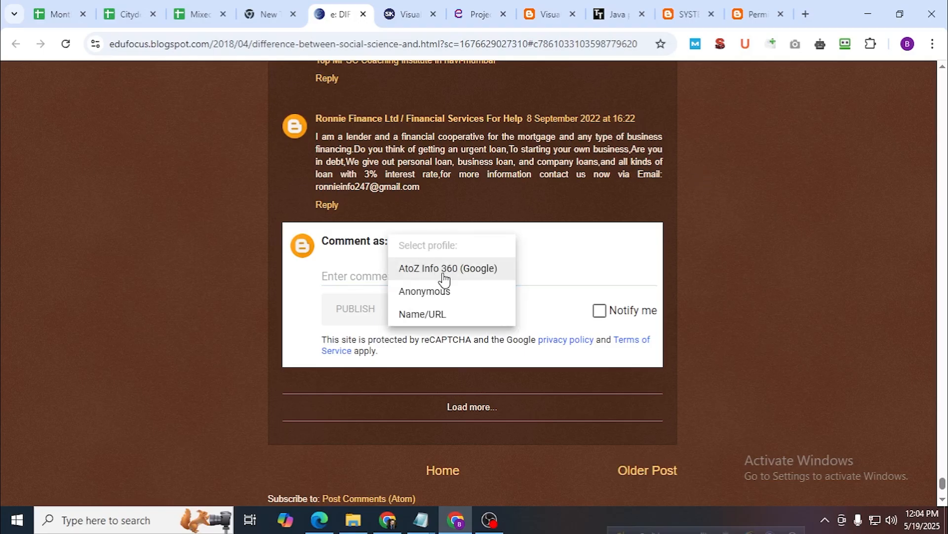
pyautogui.click(428, 317)
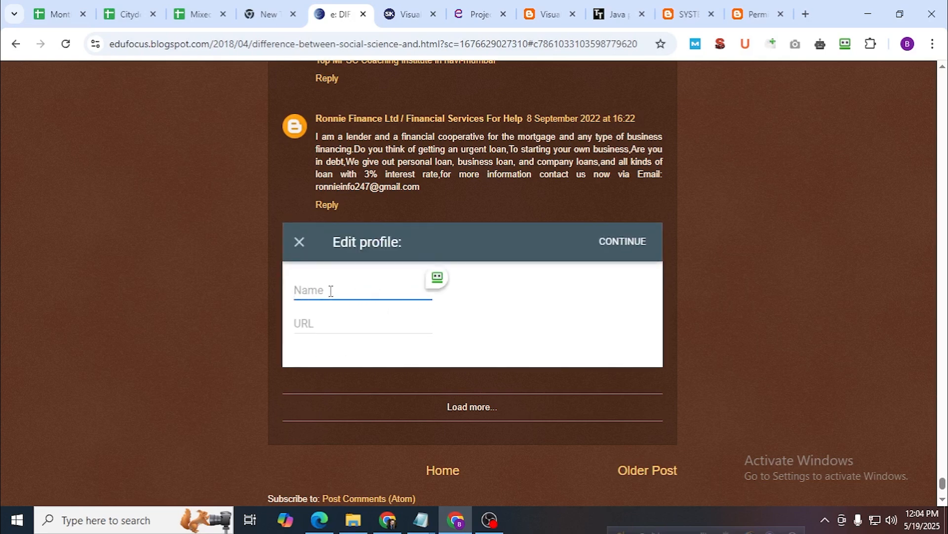
pyautogui.click(299, 241)
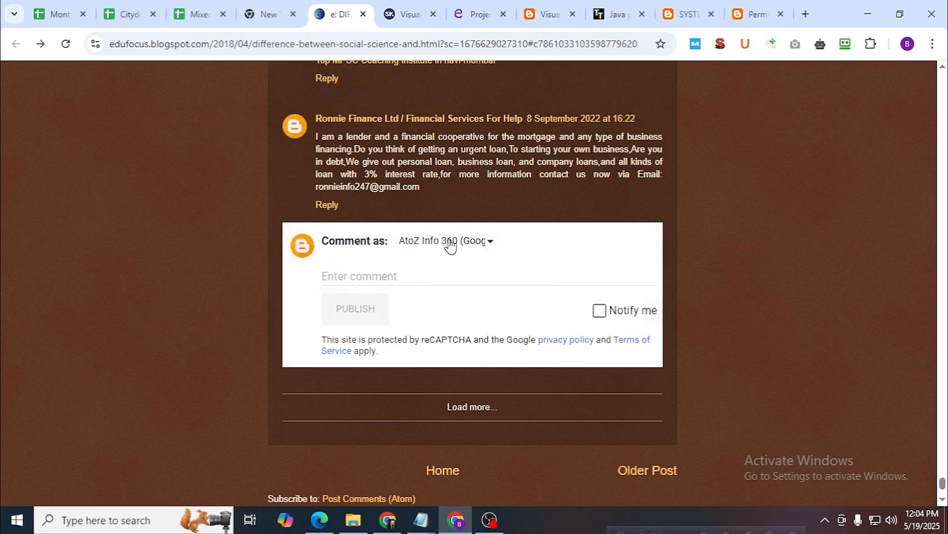
pyautogui.click(444, 246)
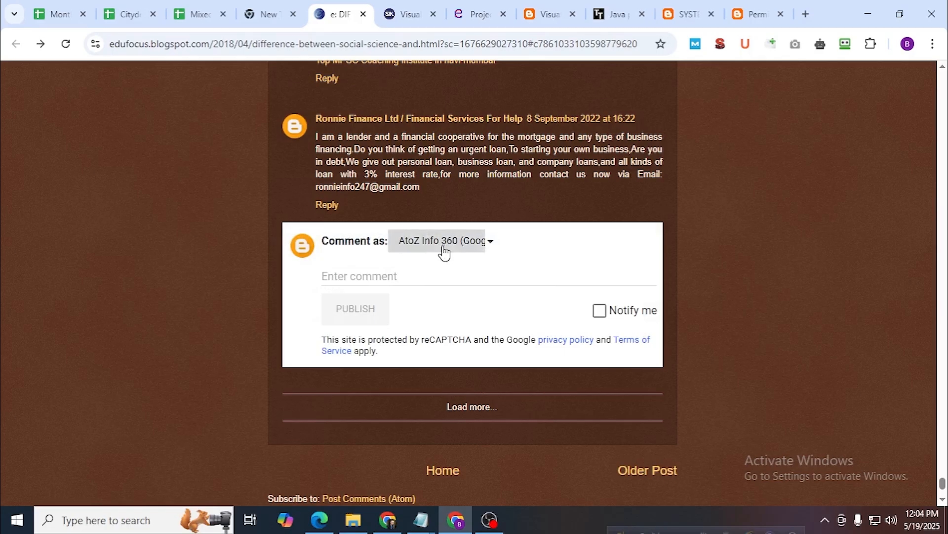
pyautogui.click(420, 316)
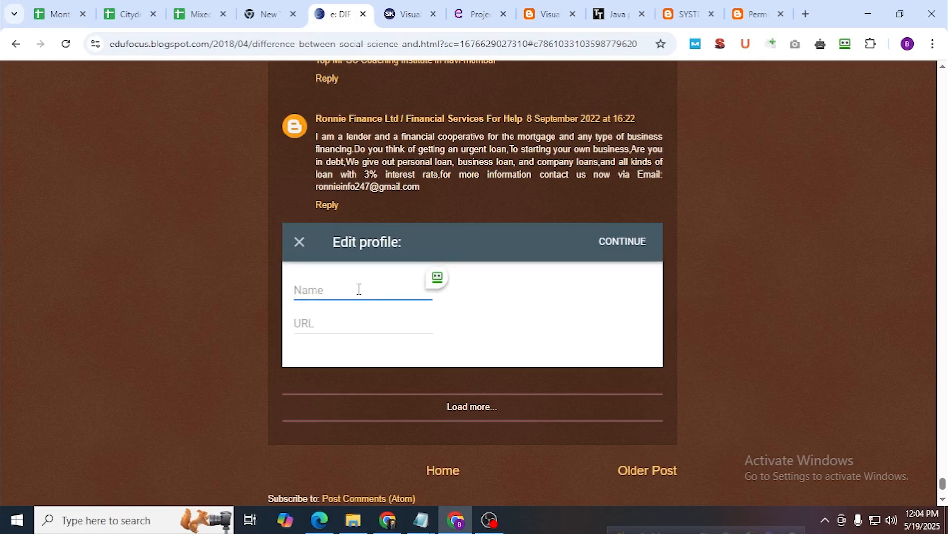
pyautogui.click(341, 324)
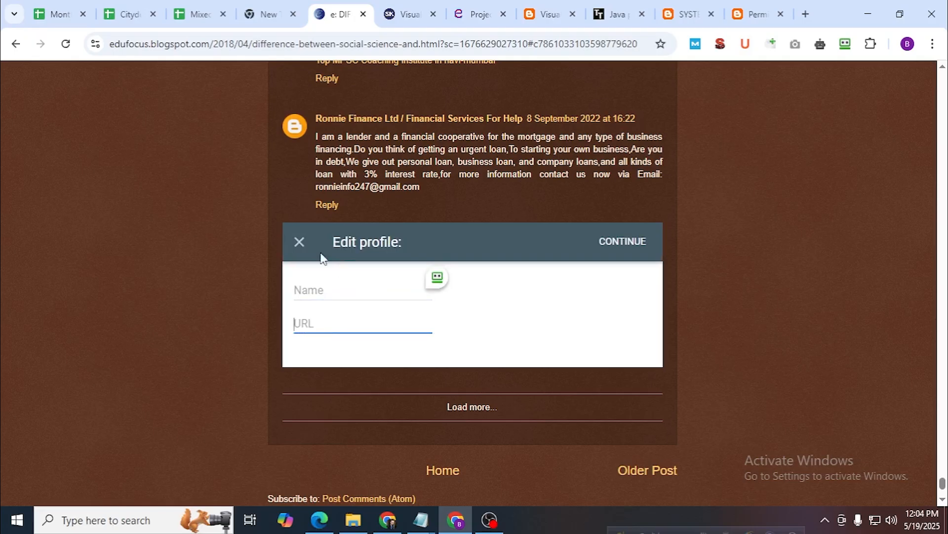
pyautogui.click(299, 242)
# Choose the Name/URL comment profile and fill its name with "towing service" copied from the Blog Comment-requirements notes.
pyautogui.click(426, 248)
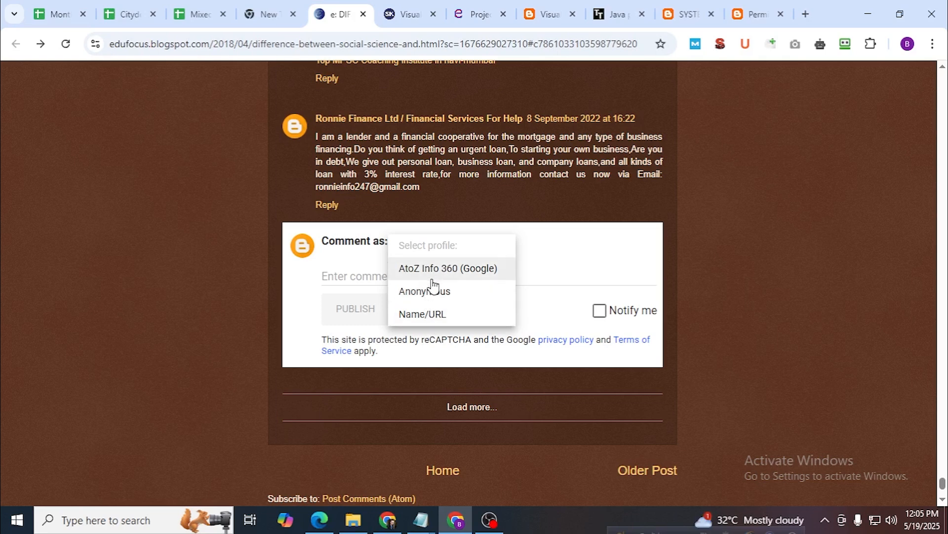
pyautogui.click(423, 321)
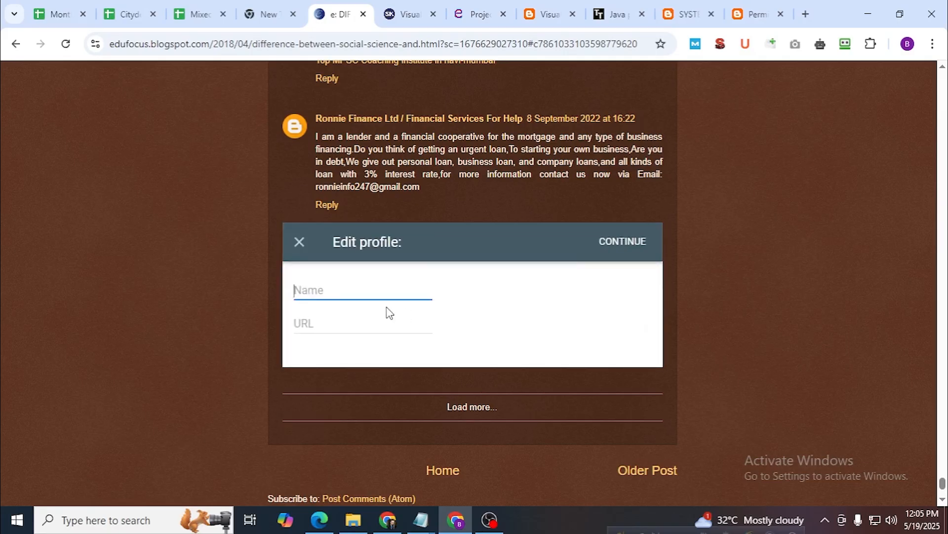
pyautogui.click(421, 531)
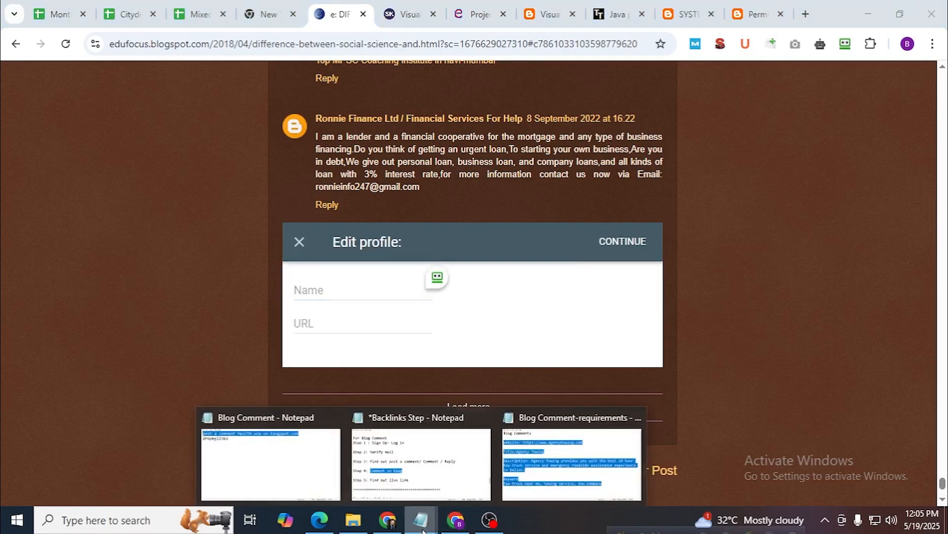
pyautogui.moveTo(372, 484)
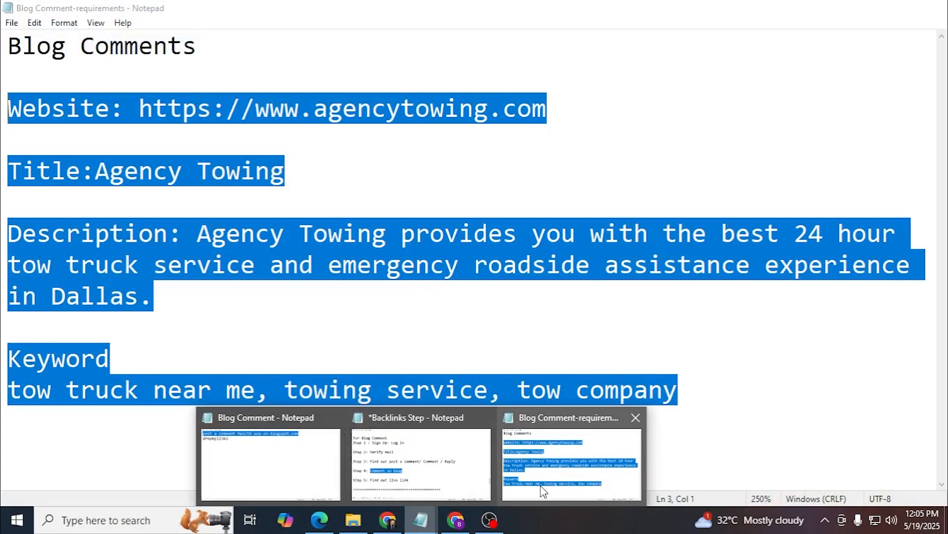
pyautogui.click(541, 485)
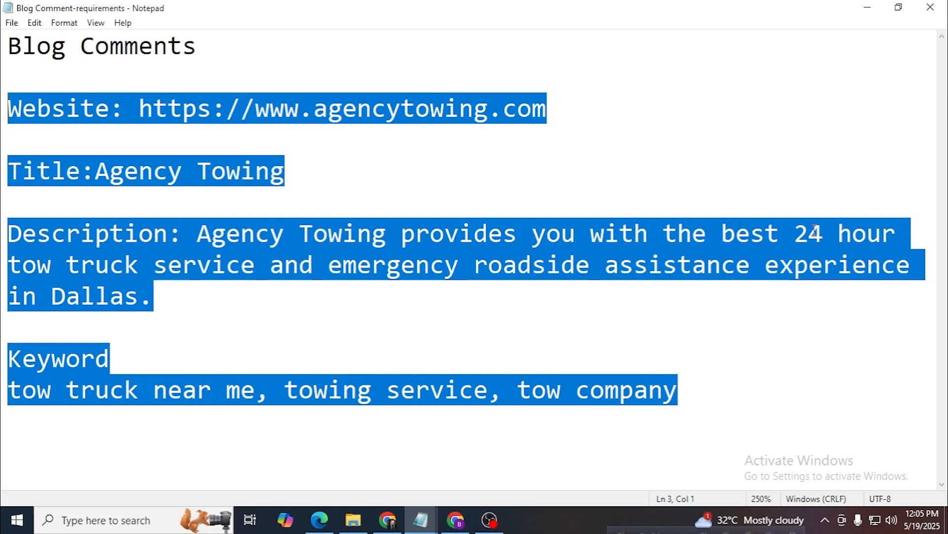
pyautogui.moveTo(489, 390)
pyautogui.mouseDown()
pyautogui.moveTo(332, 390)
pyautogui.moveTo(285, 373)
pyautogui.moveTo(489, 390)
pyautogui.mouseUp()
pyautogui.click(307, 391)
pyautogui.rightClick(470, 388)
pyautogui.click(502, 220)
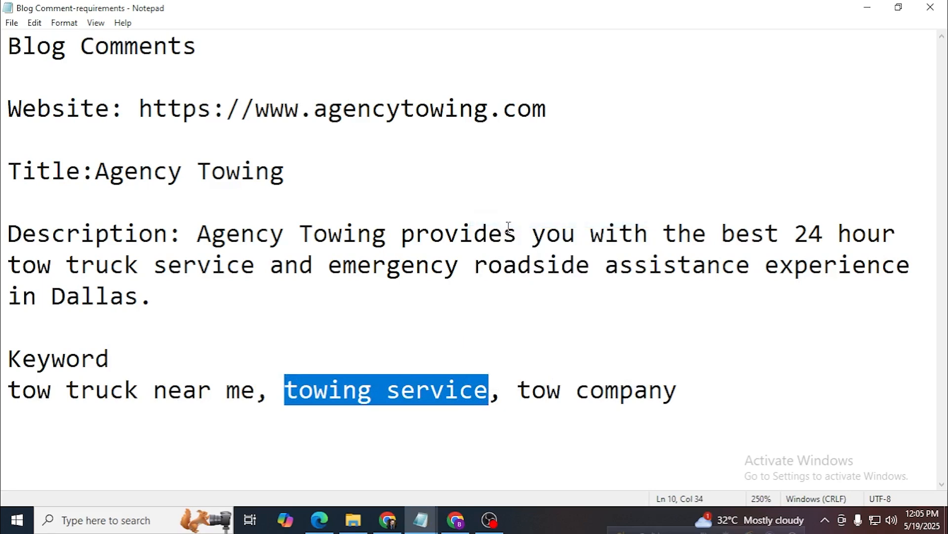
pyautogui.click(865, 9)
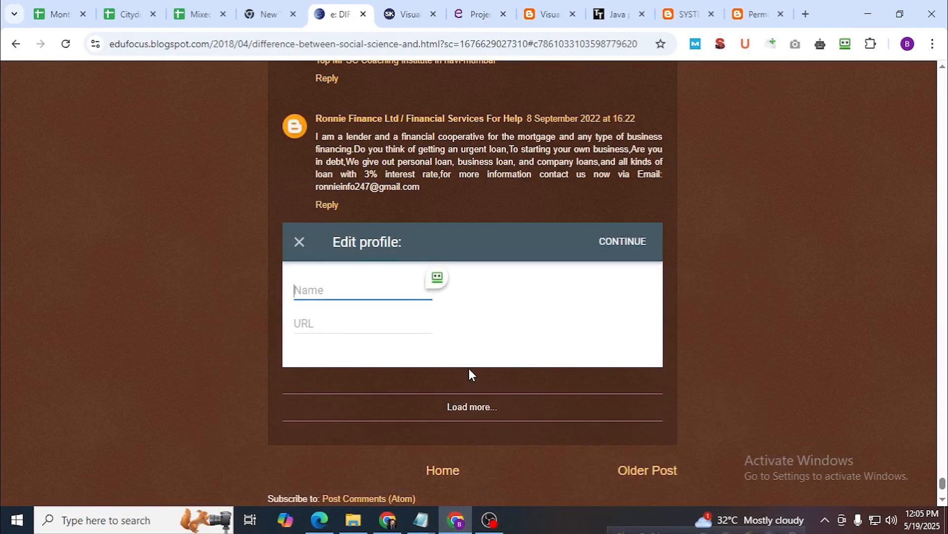
pyautogui.hotkey('ctrl', 'v')
pyautogui.moveTo(421, 519)
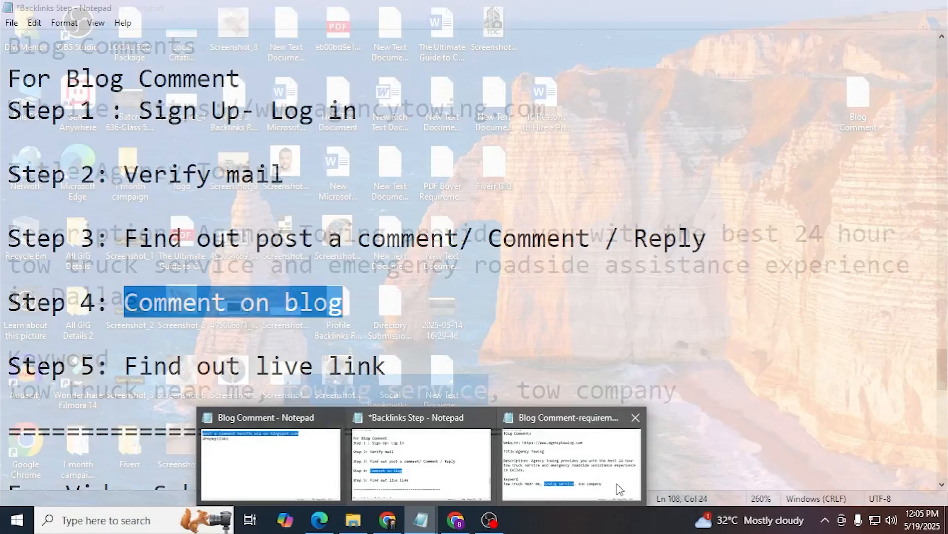
pyautogui.click(572, 465)
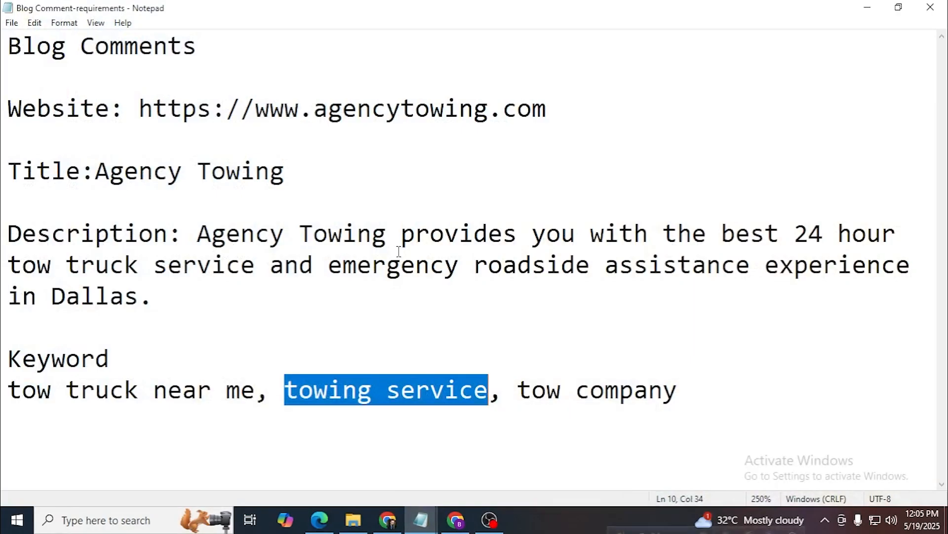
pyautogui.moveTo(139, 109); pyautogui.dragTo(545, 108)
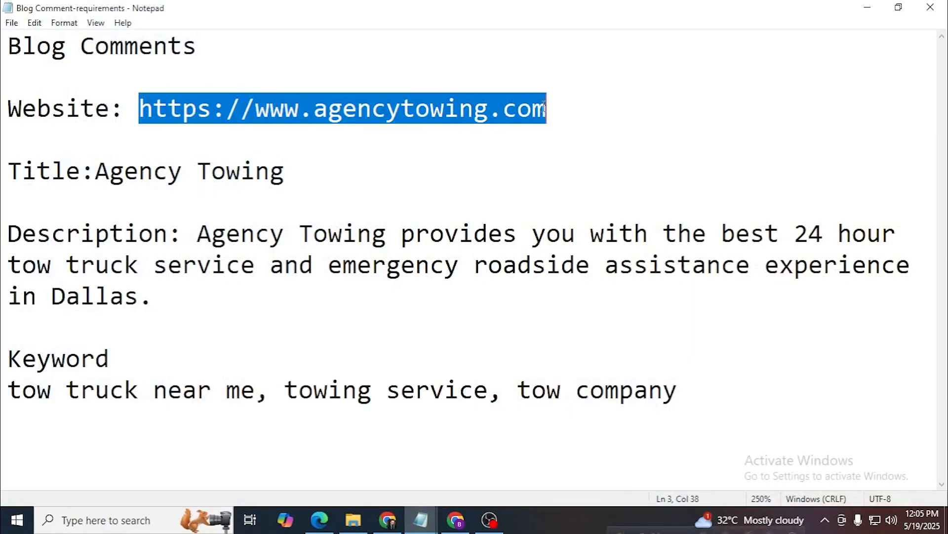
pyautogui.click(868, 7)
pyautogui.click(328, 328)
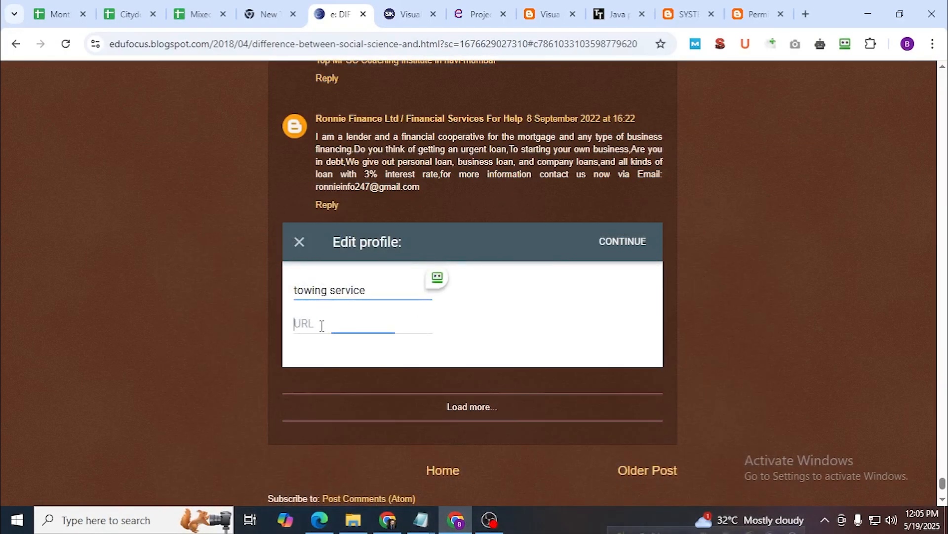
pyautogui.hotkey('ctrl', 'v')
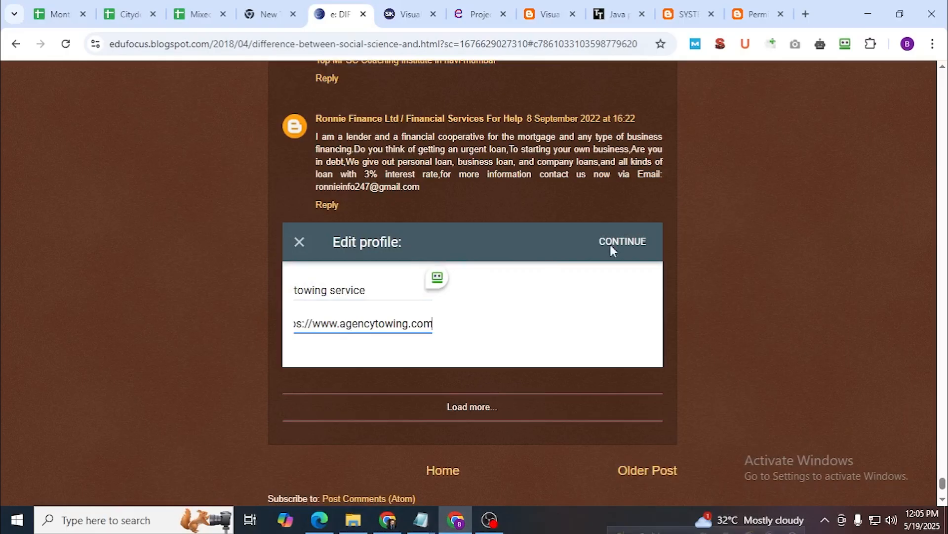
pyautogui.click(634, 240)
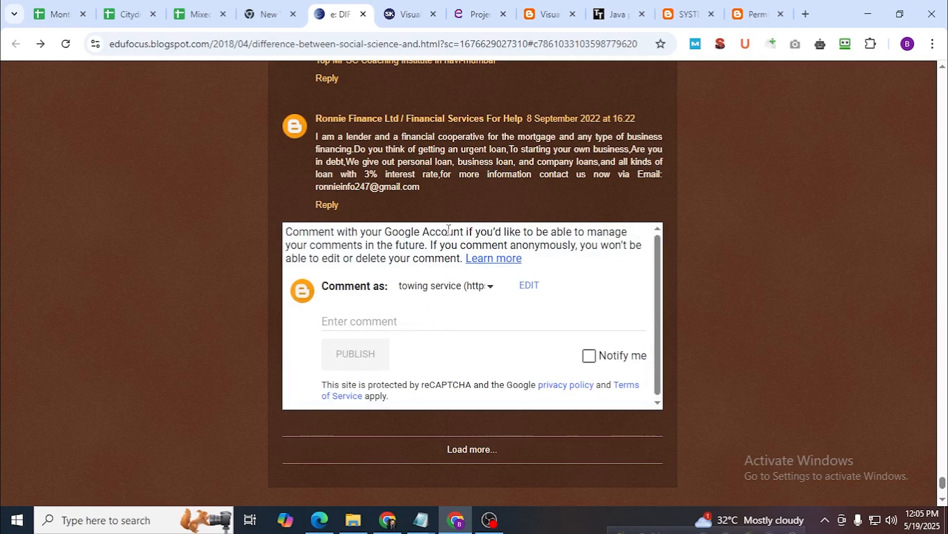
# Write an empty HTML link tag, <a href=""> </a>, below the keywords in the Blog Comment-requirements notes, leaving room for anchor text.
pyautogui.click(416, 321)
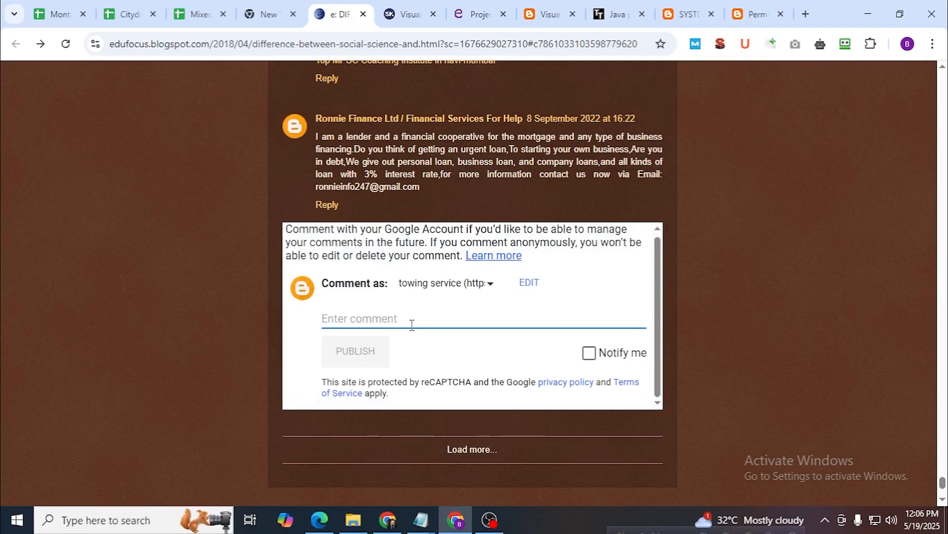
pyautogui.click(421, 521)
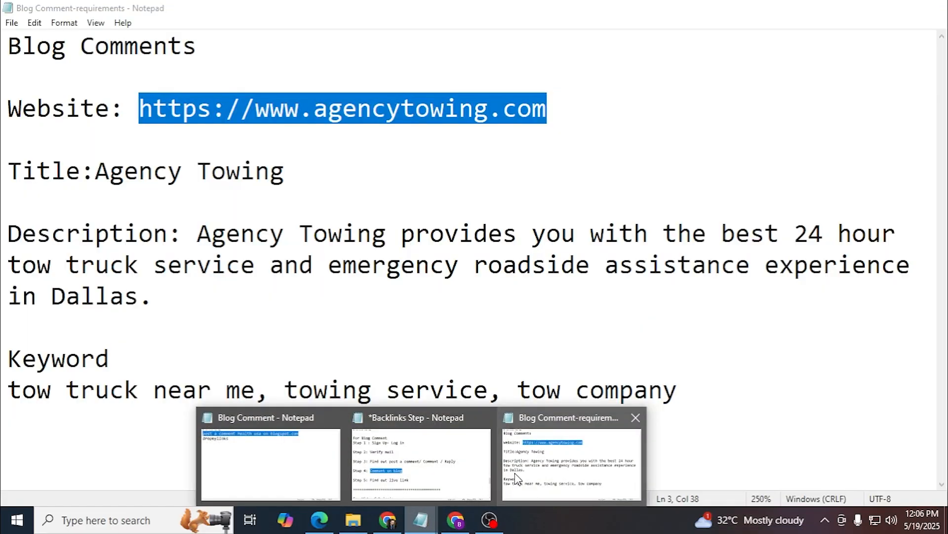
pyautogui.click(516, 476)
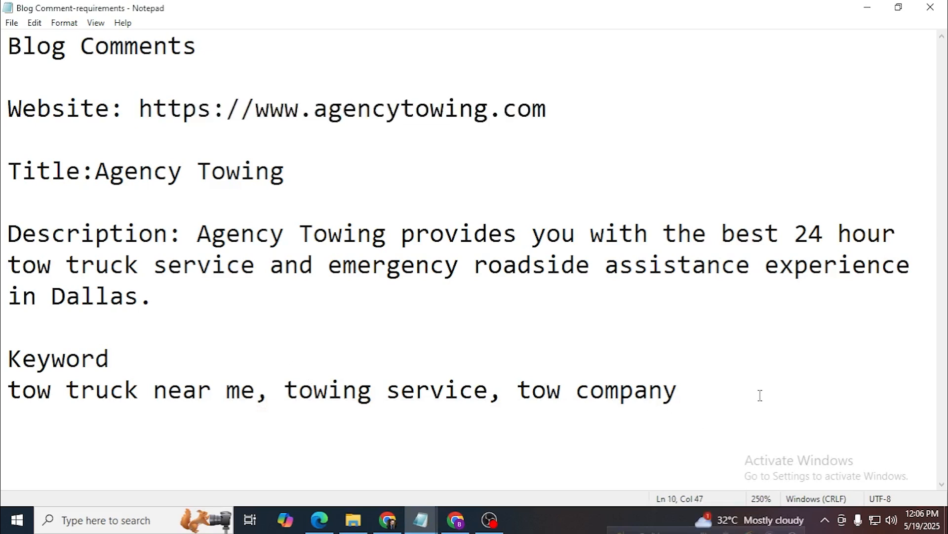
pyautogui.press('Return')
pyautogui.press('Return')
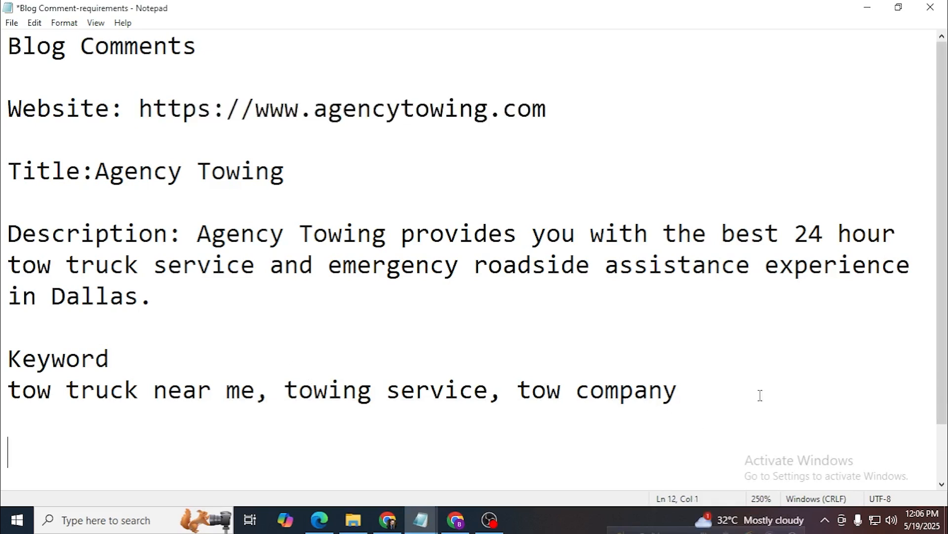
pyautogui.write('<')
pyautogui.press('BackSpace')
pyautogui.write('a href=')
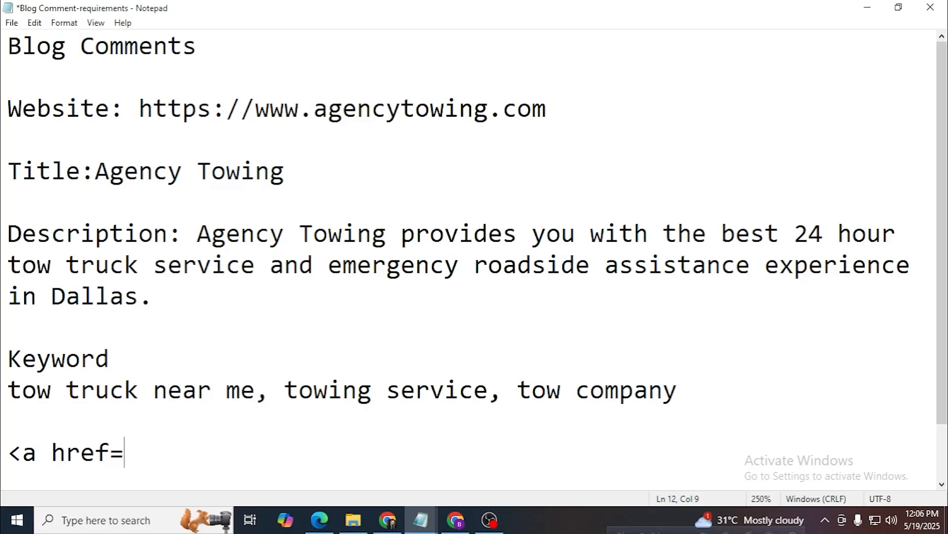
pyautogui.write('""></a')
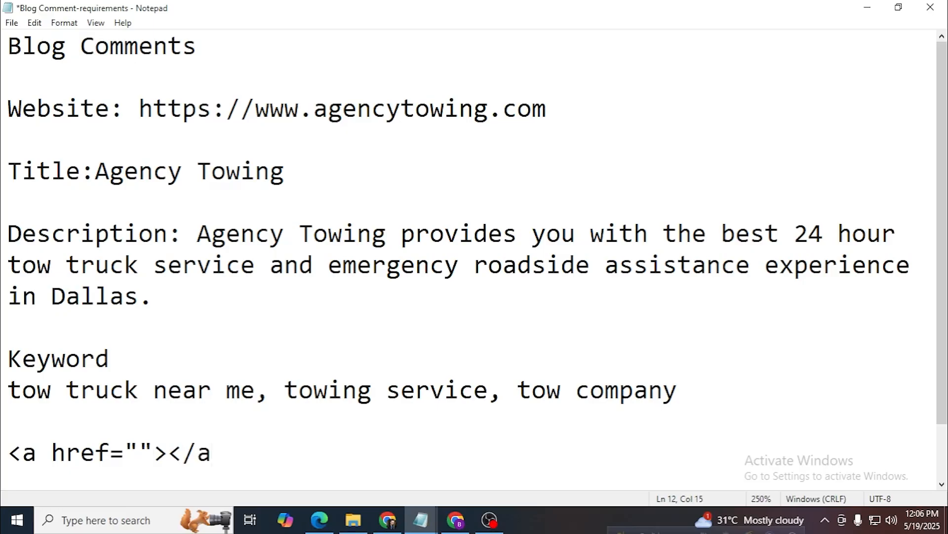
pyautogui.press('BackSpace')
pyautogui.write('>')
# Copy the keyword "towing service" into the link tag as its anchor text.
pyautogui.press('Left')
pyautogui.press('Left')
pyautogui.press('Left')
pyautogui.moveTo(284, 391); pyautogui.dragTo(489, 390)
pyautogui.hotkey('ctrl', 'c')
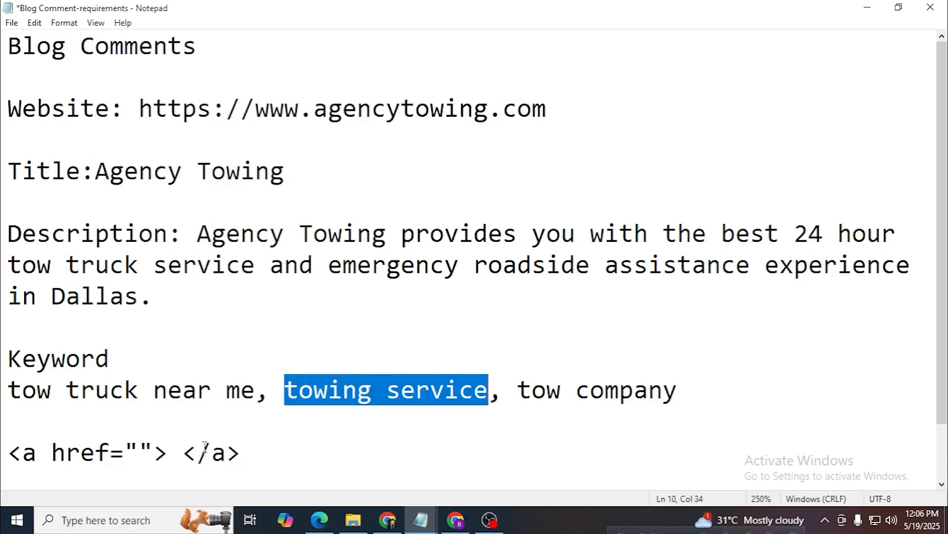
pyautogui.click(175, 452)
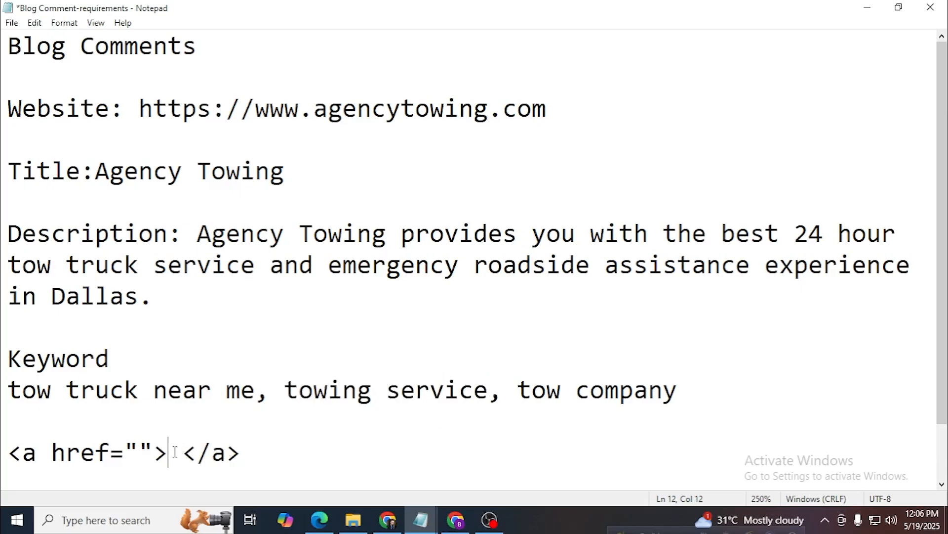
pyautogui.hotkey('ctrl', 'v')
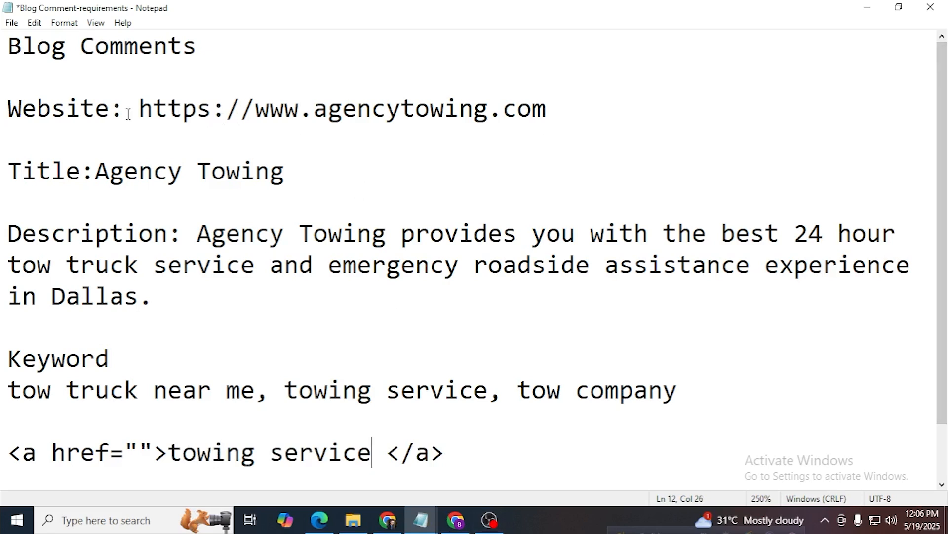
pyautogui.moveTo(139, 108); pyautogui.dragTo(643, 120)
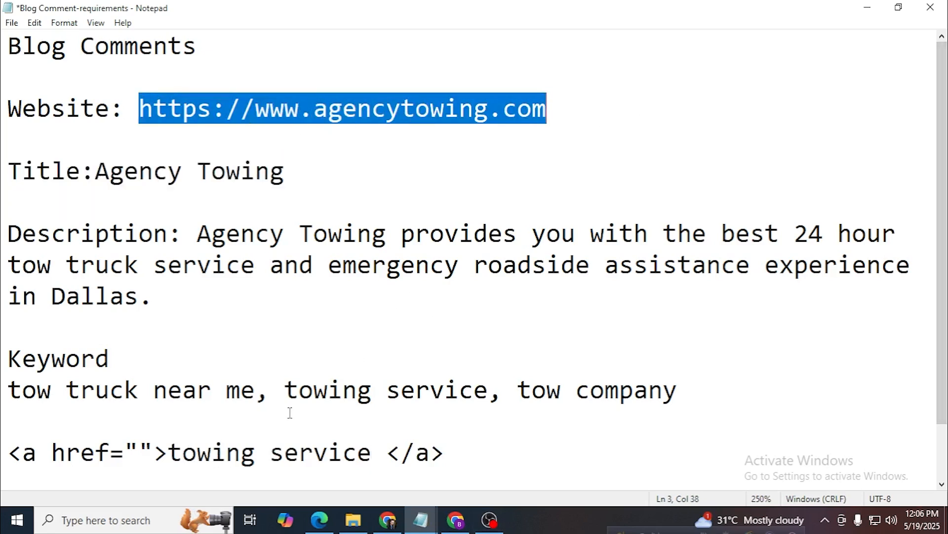
pyautogui.hotkey('ctrl', 'c')
pyautogui.click(136, 450)
pyautogui.hotkey('ctrl', 'v')
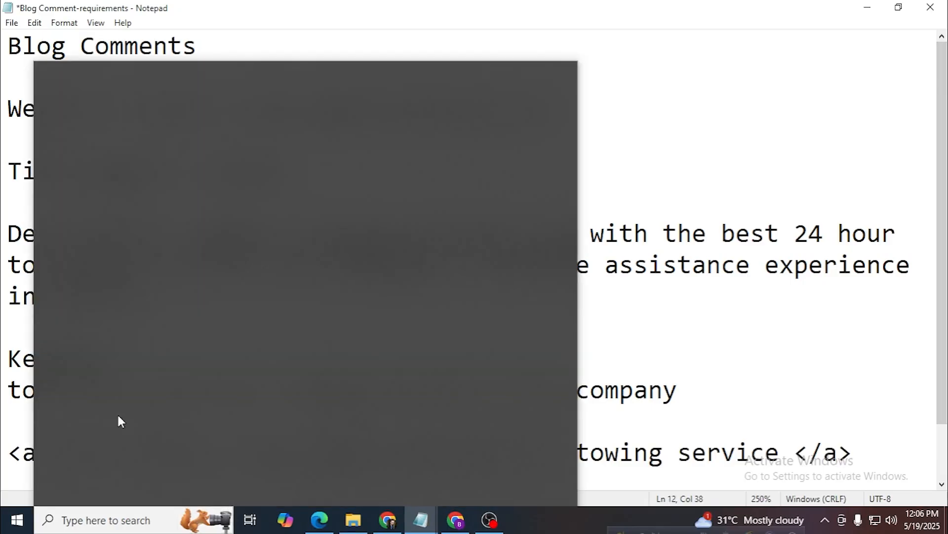
pyautogui.click(636, 388)
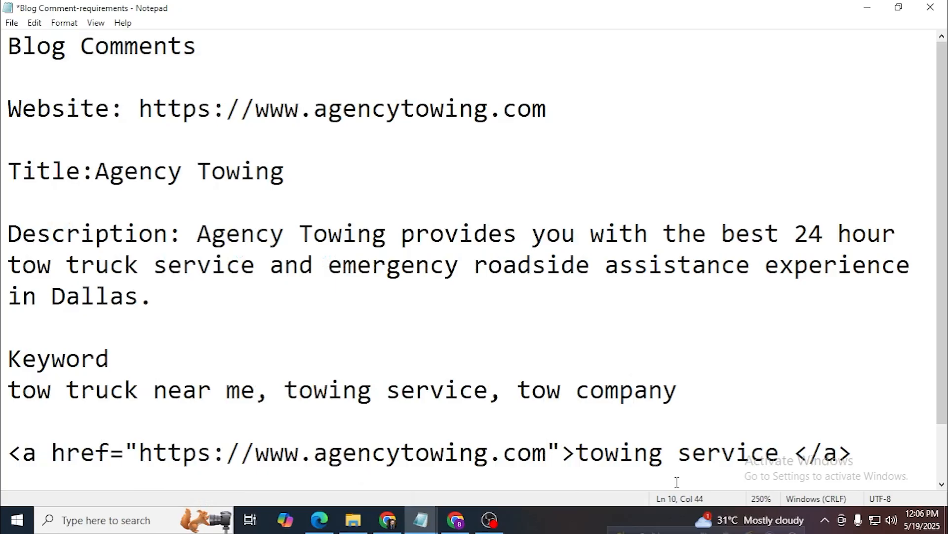
# Review the parts of the link tag and add a space before its "towing service" anchor text.
pyautogui.moveTo(9, 452); pyautogui.dragTo(780, 460)
pyautogui.click(256, 460)
pyautogui.moveTo(150, 451); pyautogui.dragTo(532, 393)
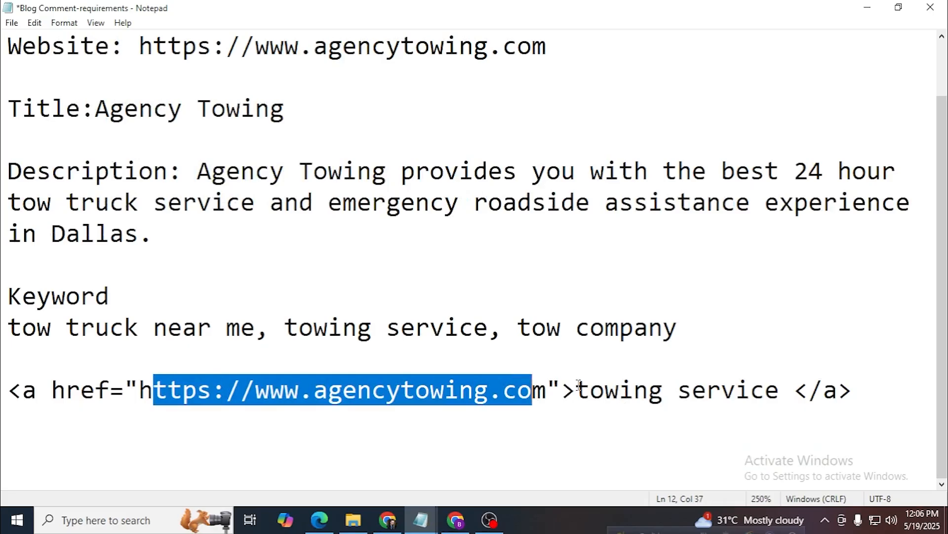
pyautogui.click(577, 388)
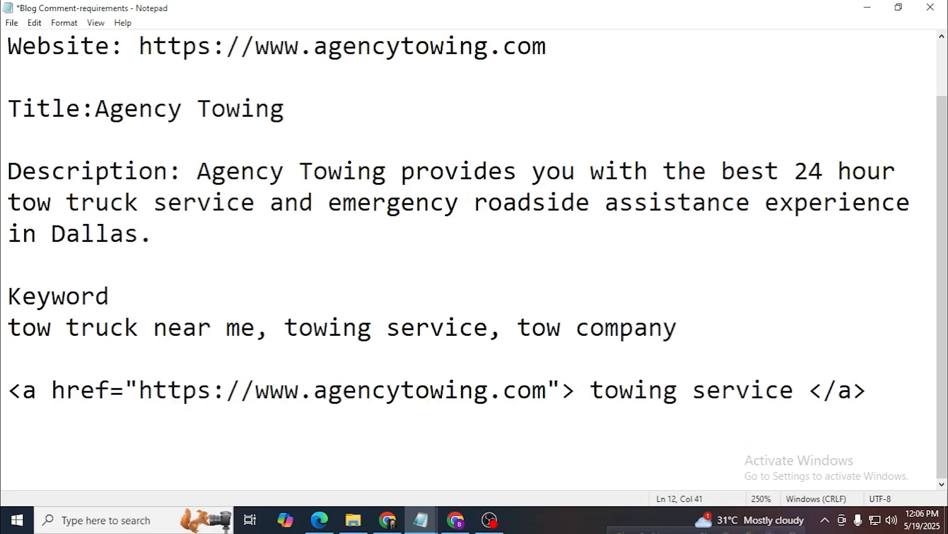
# Replace "tow truck service" in the Description with a copy of the complete towing service link tag.
pyautogui.moveTo(868, 390); pyautogui.dragTo(2, 388)
pyautogui.scroll(1, 350, 361)
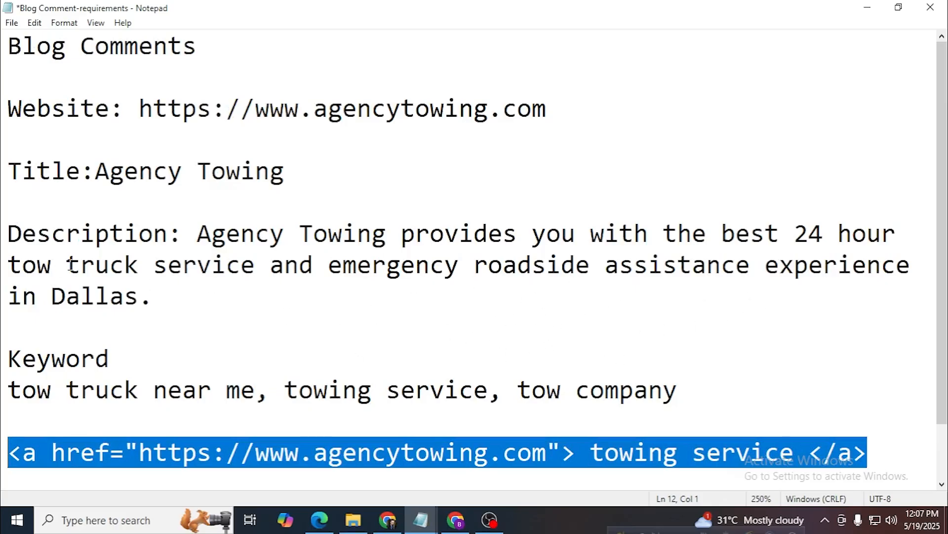
pyautogui.moveTo(9, 265); pyautogui.dragTo(257, 266)
pyautogui.press('BackSpace')
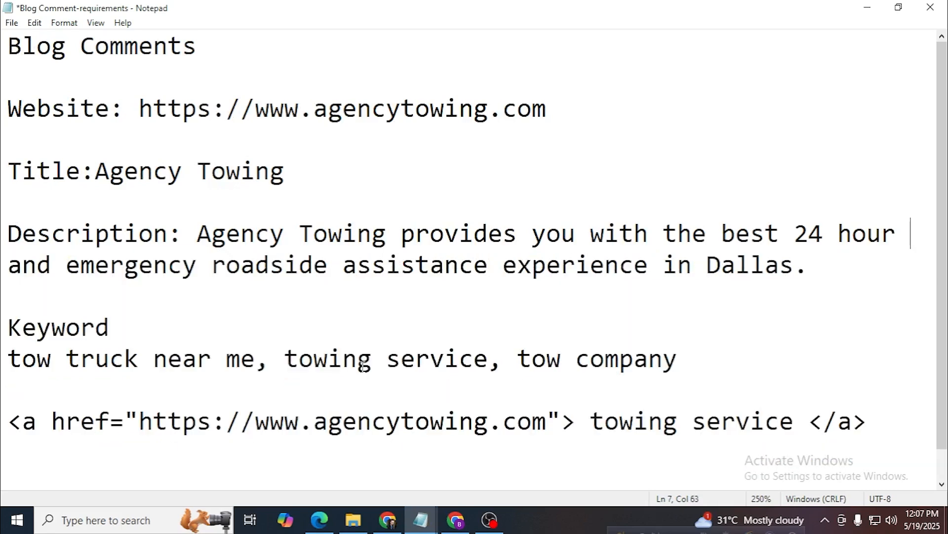
pyautogui.hotkey('ctrl', 'v')
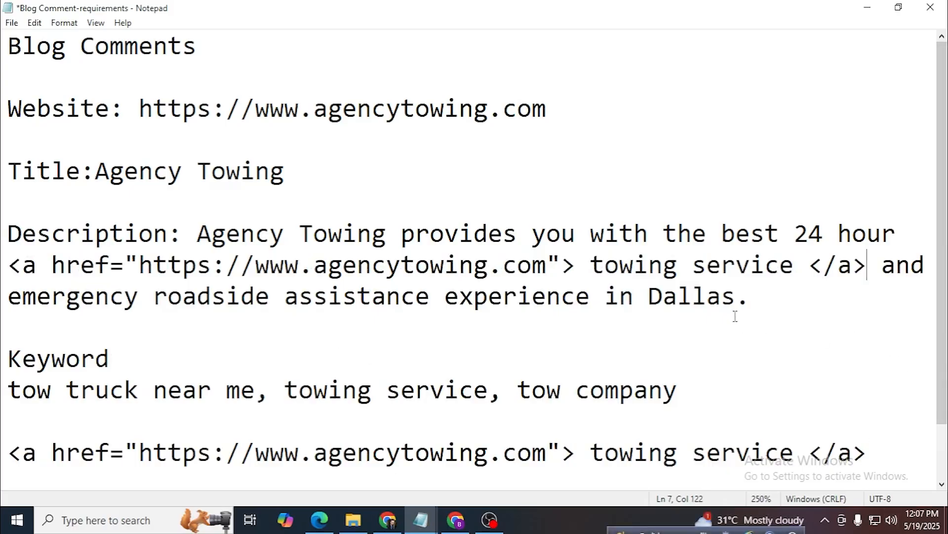
# Copy the full Description text with its embedded link into the edufocus comment form and publish the comment.
pyautogui.moveTo(750, 298); pyautogui.dragTo(198, 233)
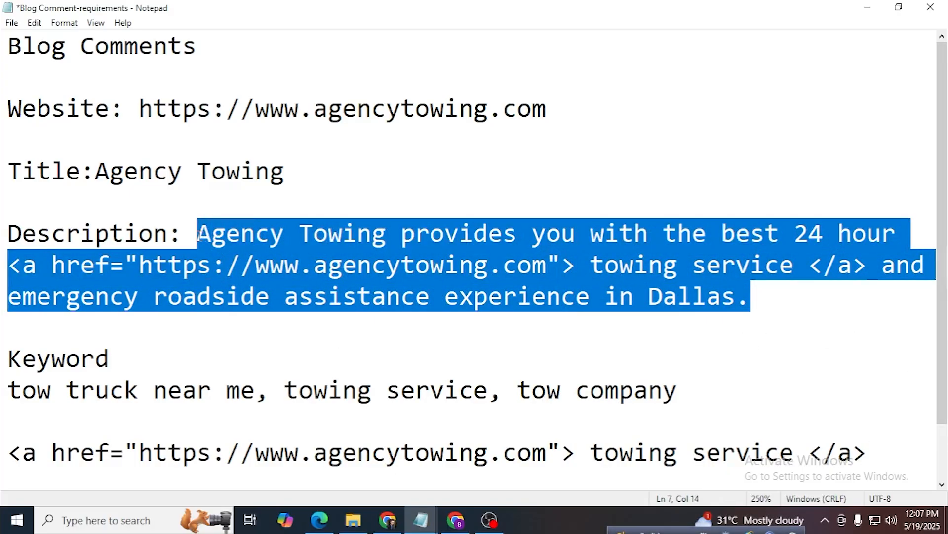
pyautogui.hotkey('ctrl', 'c')
pyautogui.click(867, 7)
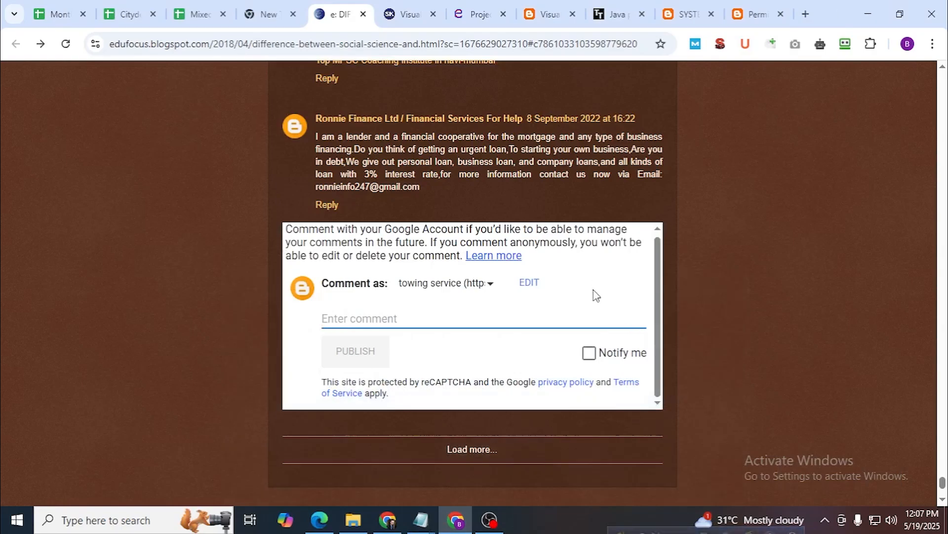
pyautogui.hotkey('ctrl', 'v')
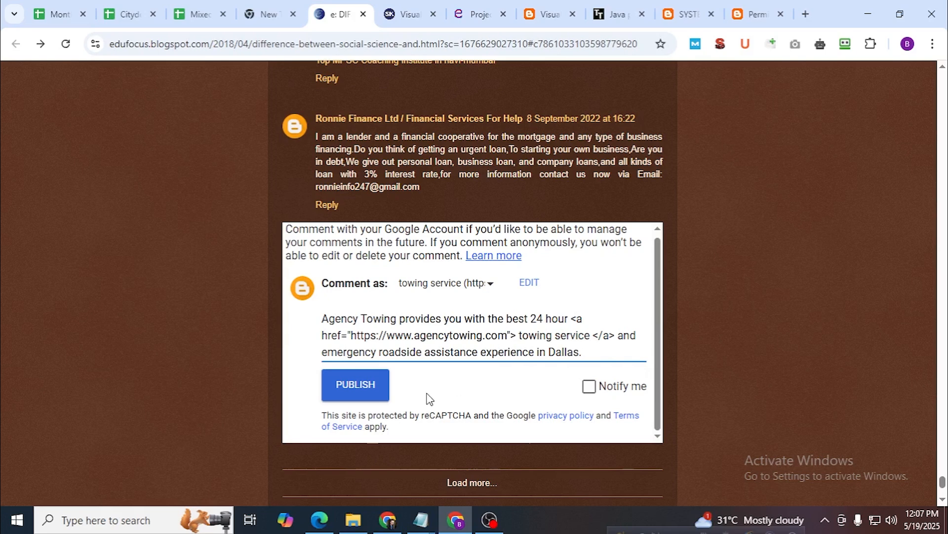
pyautogui.click(373, 399)
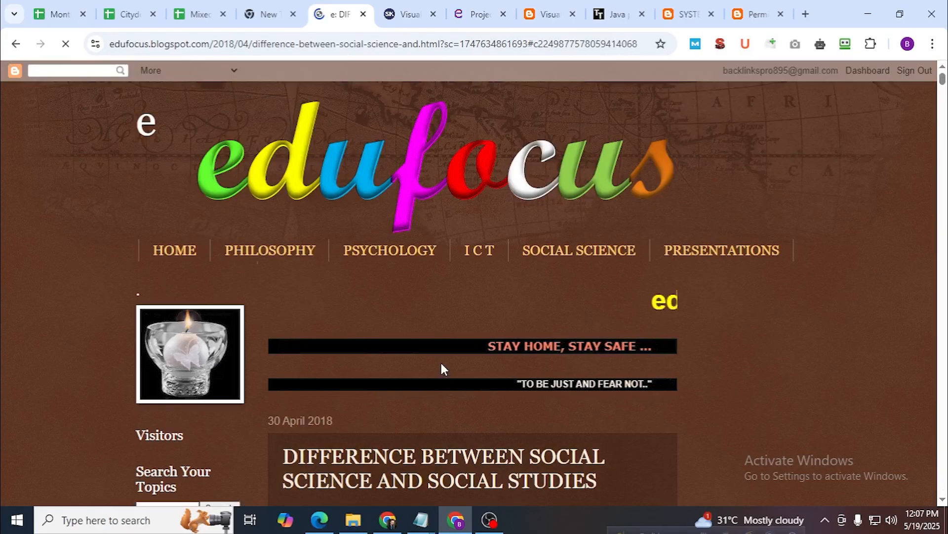
# Look through the reloaded edufocus post's comments for the published comment, searching the page for "tow".
pyautogui.scroll(-1, 437, 357)
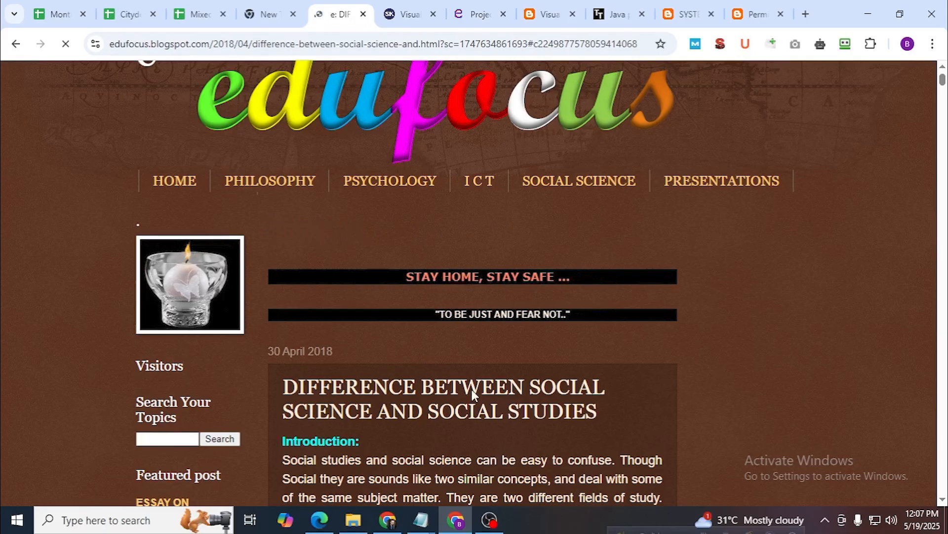
pyautogui.moveTo(943, 81); pyautogui.dragTo(914, 491)
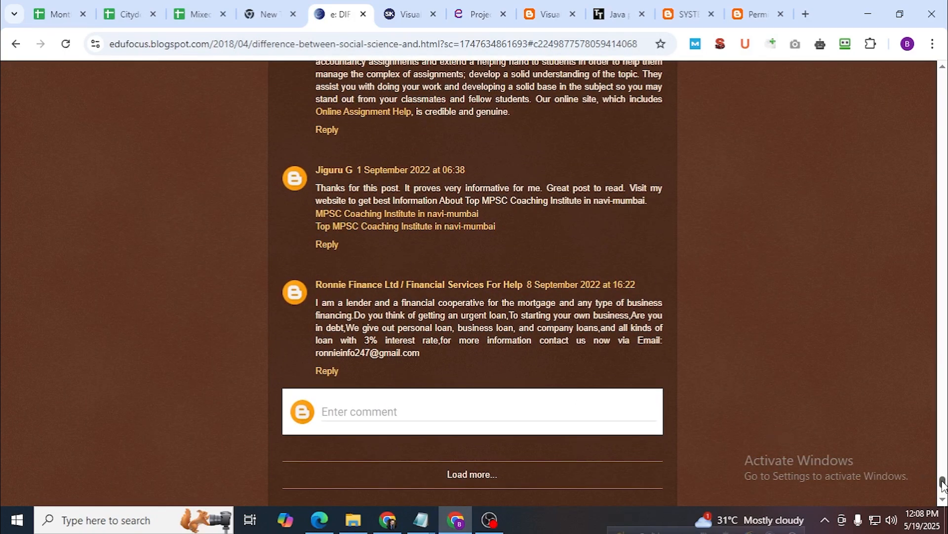
pyautogui.moveTo(942, 483); pyautogui.dragTo(912, 105)
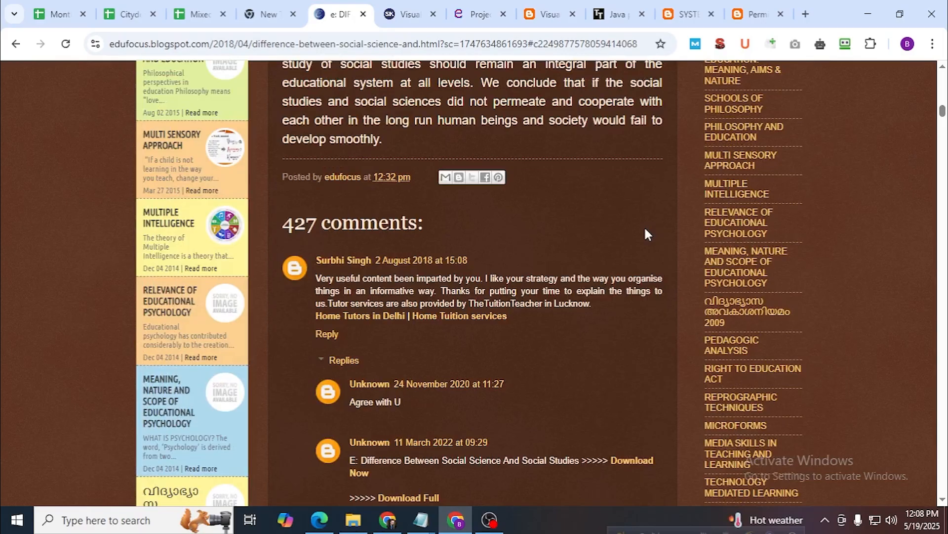
pyautogui.hotkey('ctrl', 'f')
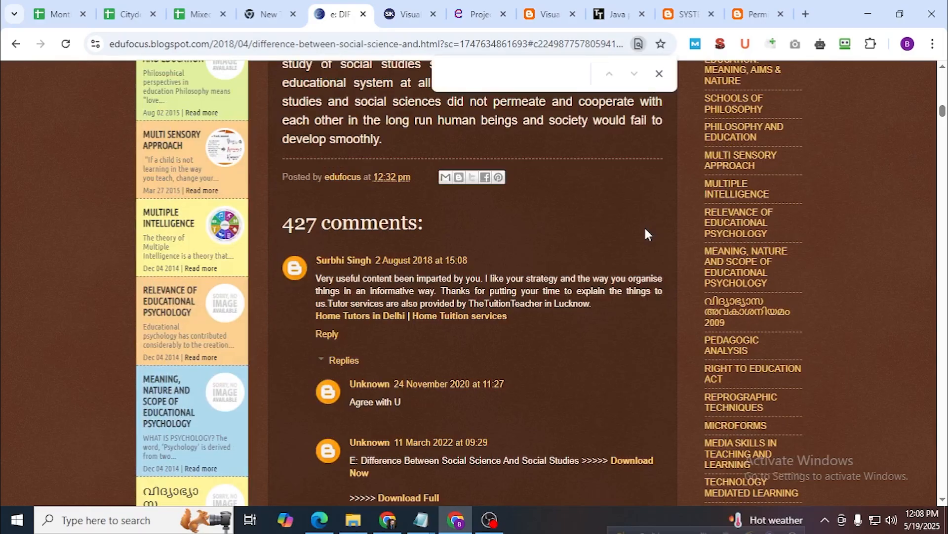
pyautogui.write('tow')
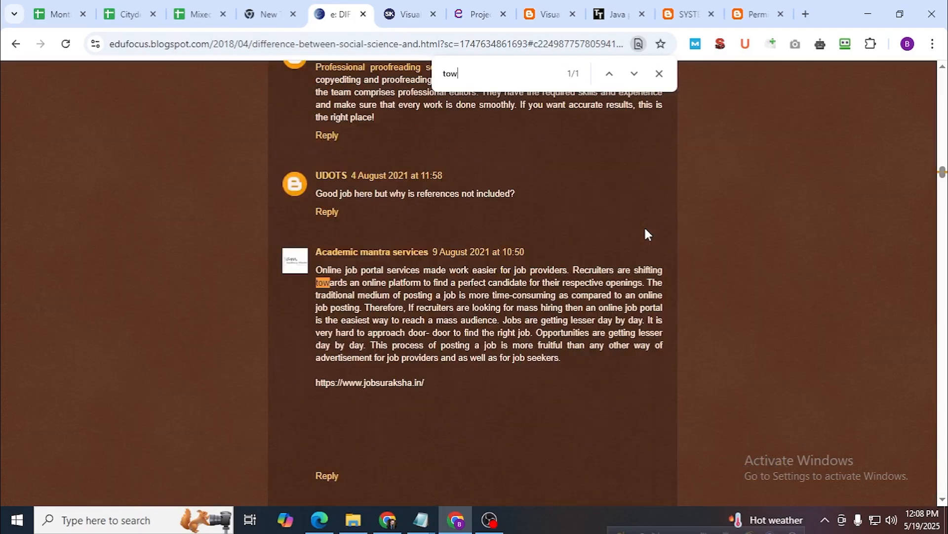
pyautogui.write('i')
pyautogui.press('BackSpace')
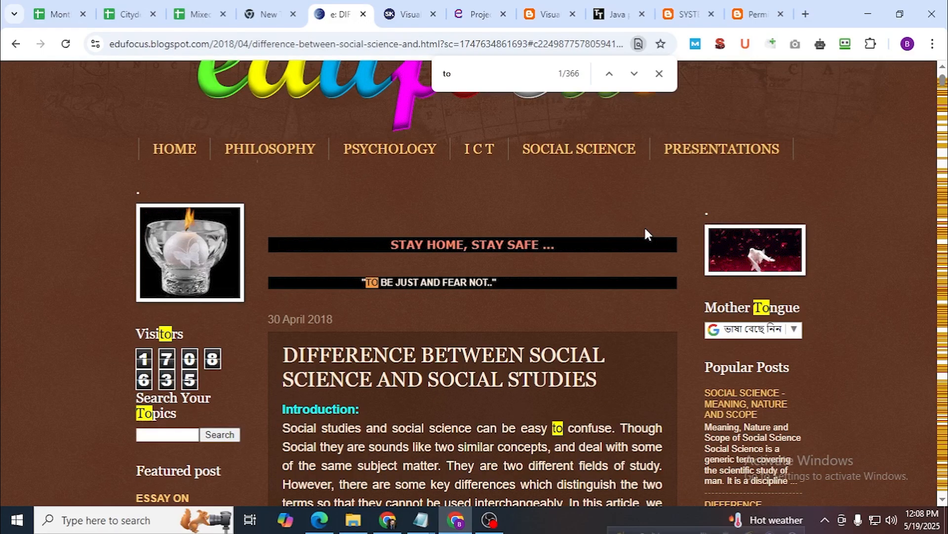
pyautogui.write('w')
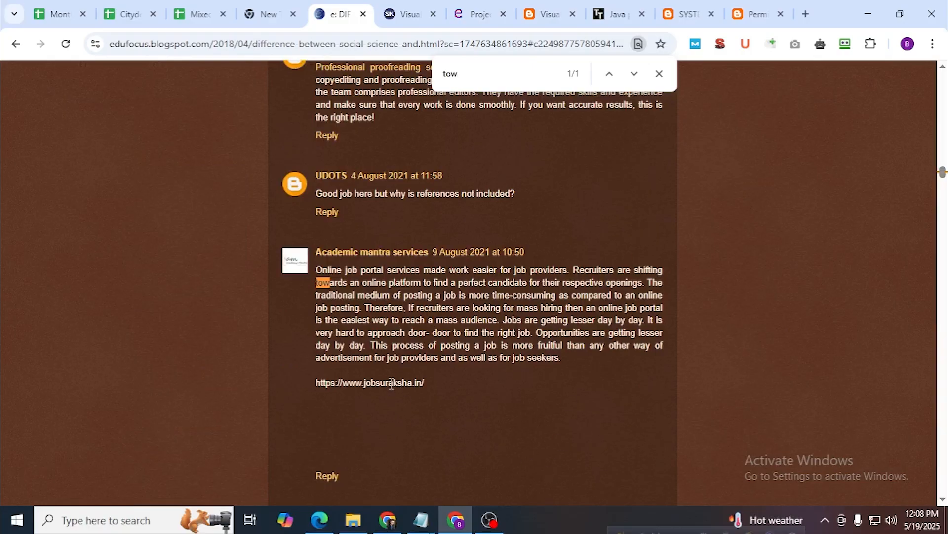
pyautogui.moveTo(437, 387); pyautogui.dragTo(318, 388)
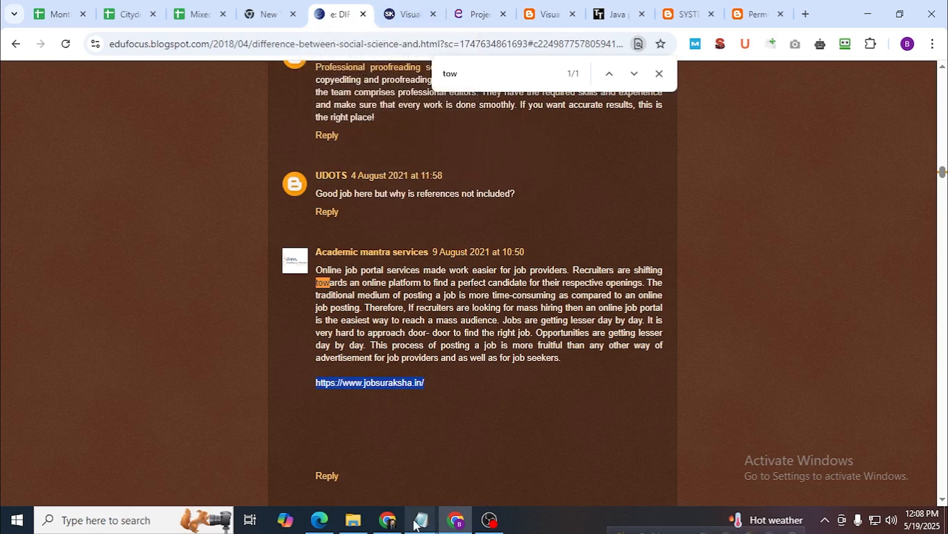
# Copy the Description text with its embedded link again from the Blog Comment-requirements notes and return to the browser.
pyautogui.moveTo(415, 523)
pyautogui.click(543, 487)
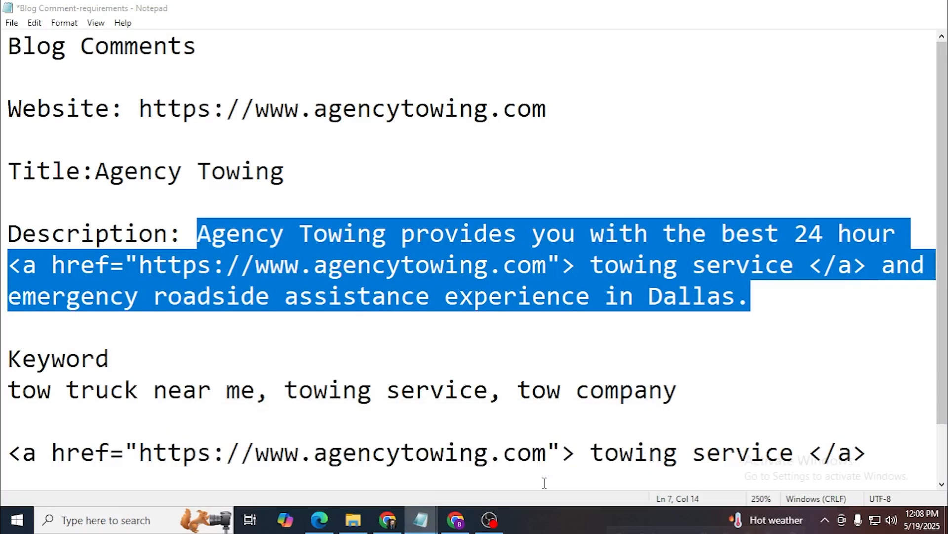
pyautogui.rightClick(430, 223)
pyautogui.click(462, 265)
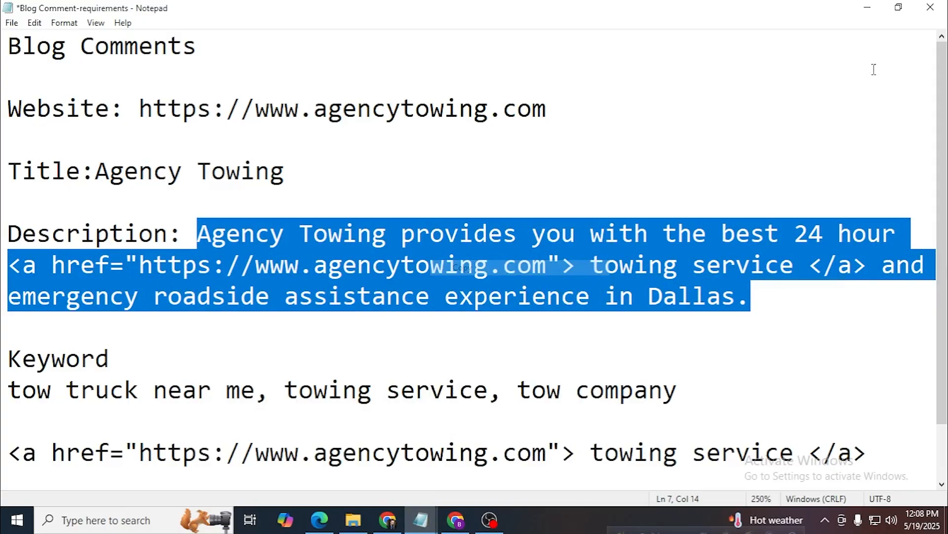
pyautogui.click(867, 7)
# Paste the Description text with its embedded towing link as a comment on the Serial Keys Visual Studio 2012 post and publish it.
pyautogui.click(420, 16)
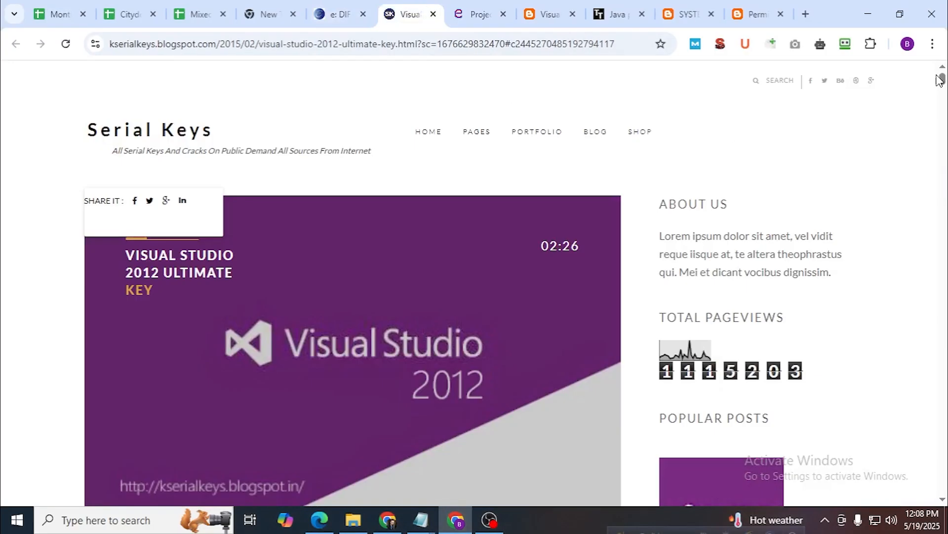
pyautogui.moveTo(944, 82); pyautogui.dragTo(906, 473)
pyautogui.scroll(2, 665, 406)
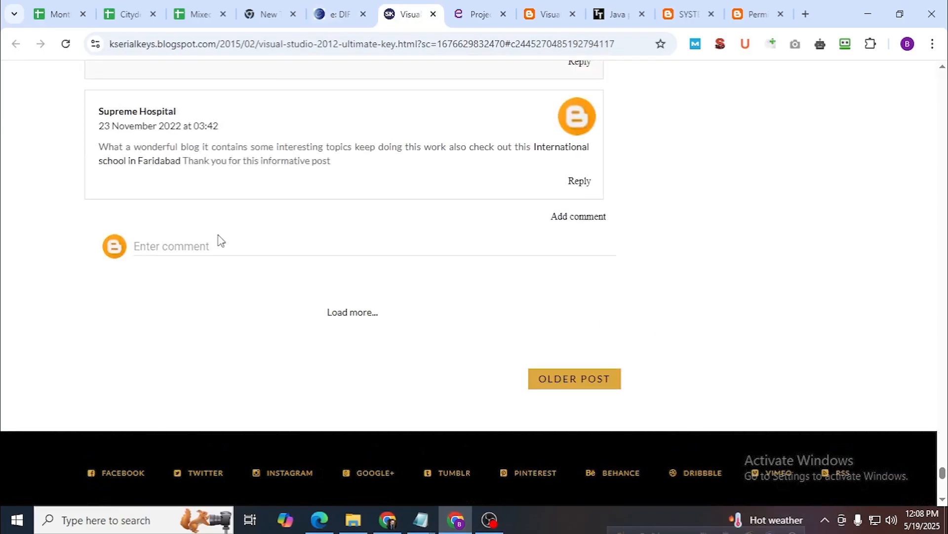
pyautogui.click(208, 245)
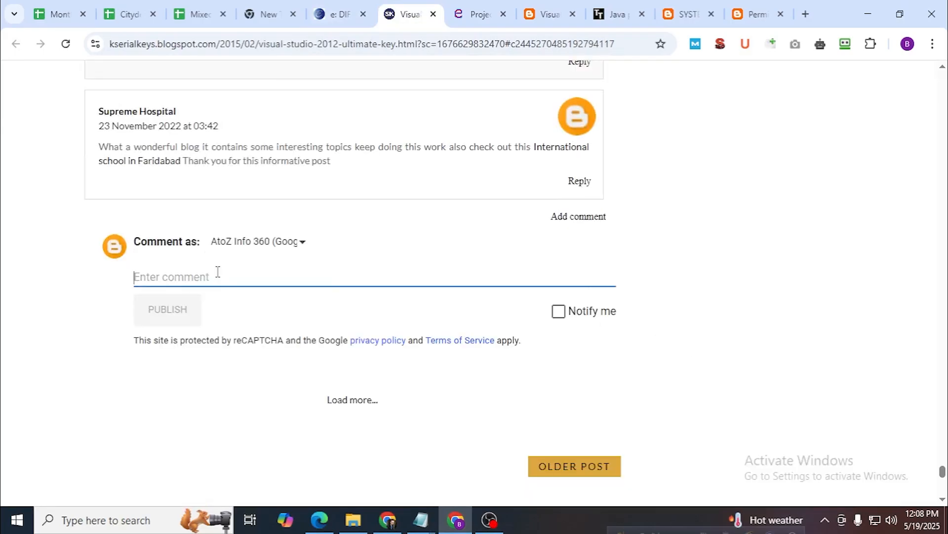
pyautogui.click(239, 247)
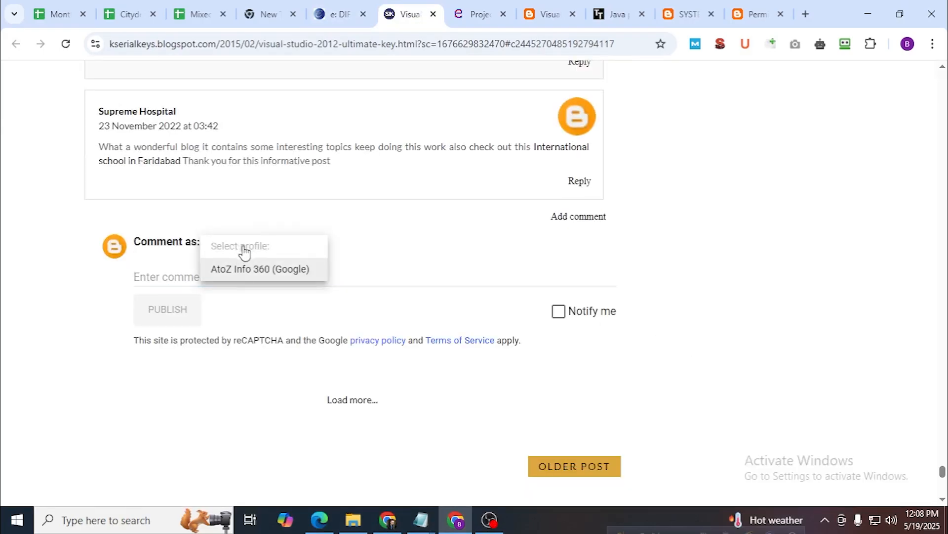
pyautogui.click(185, 271)
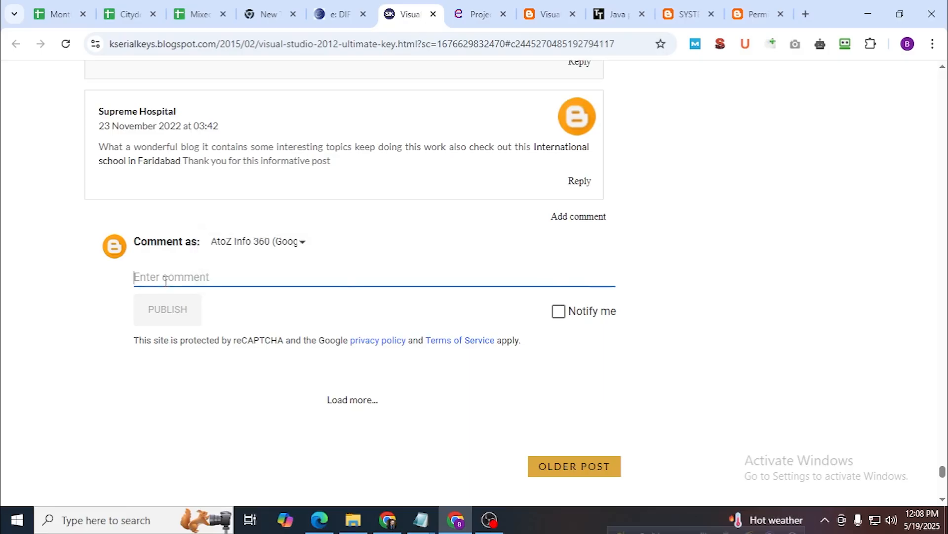
pyautogui.hotkey('ctrl', 'v')
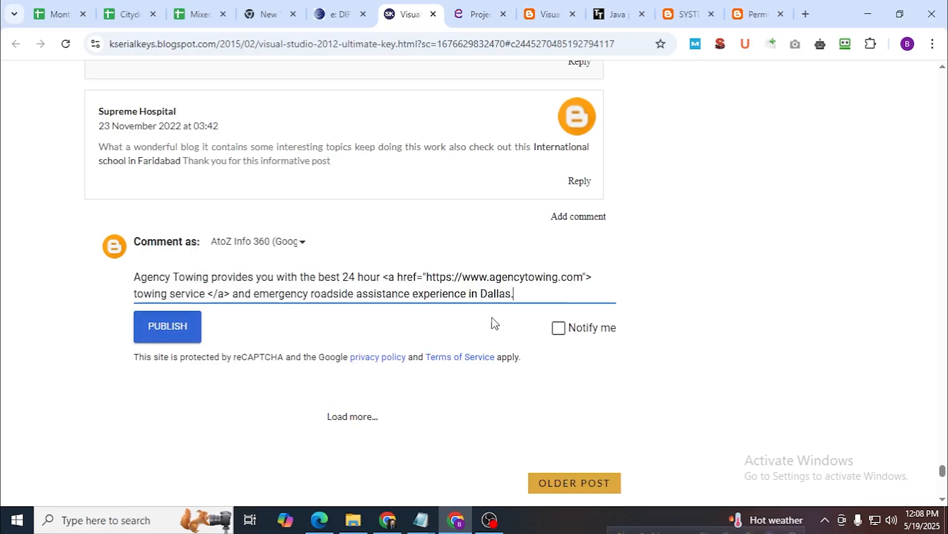
pyautogui.click(185, 335)
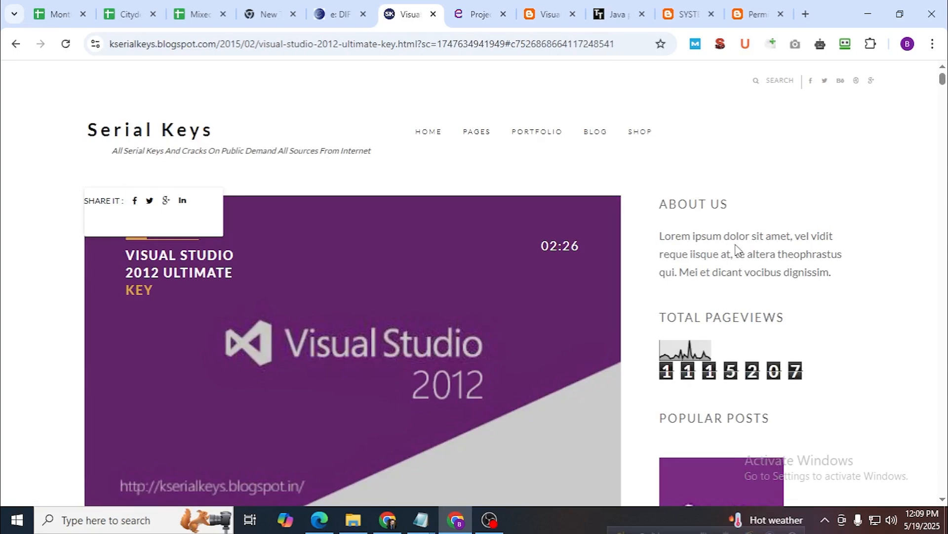
pyautogui.moveTo(944, 76); pyautogui.dragTo(931, 475)
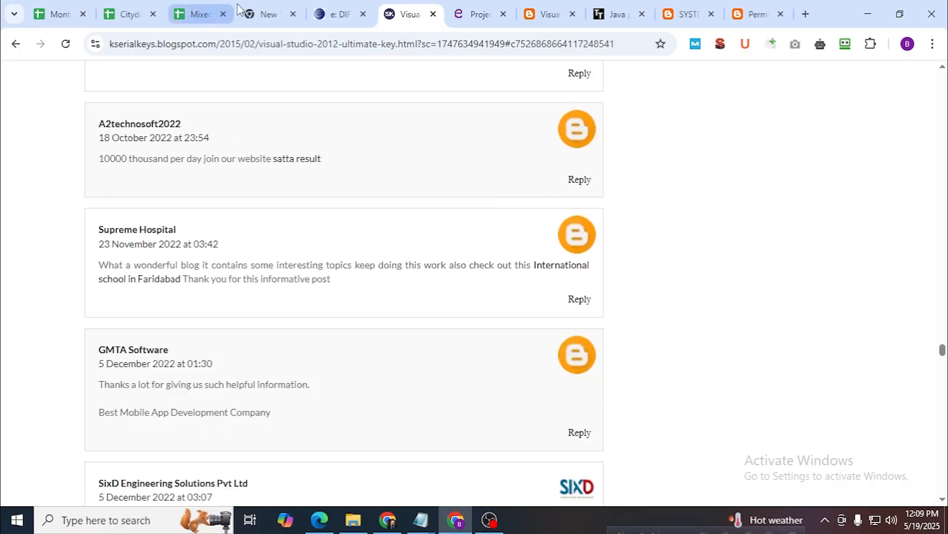
# Return to the edufocus post and load two further batches of its comments.
pyautogui.hotkey('ctrl', 'shift', 'Tab')
pyautogui.scroll(-20, 535, 417)
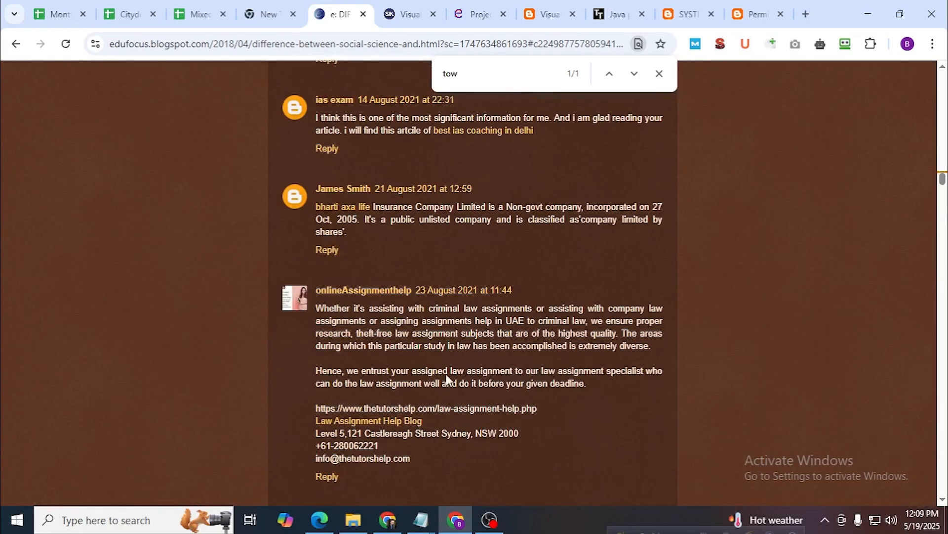
pyautogui.scroll(-20, 944, 219)
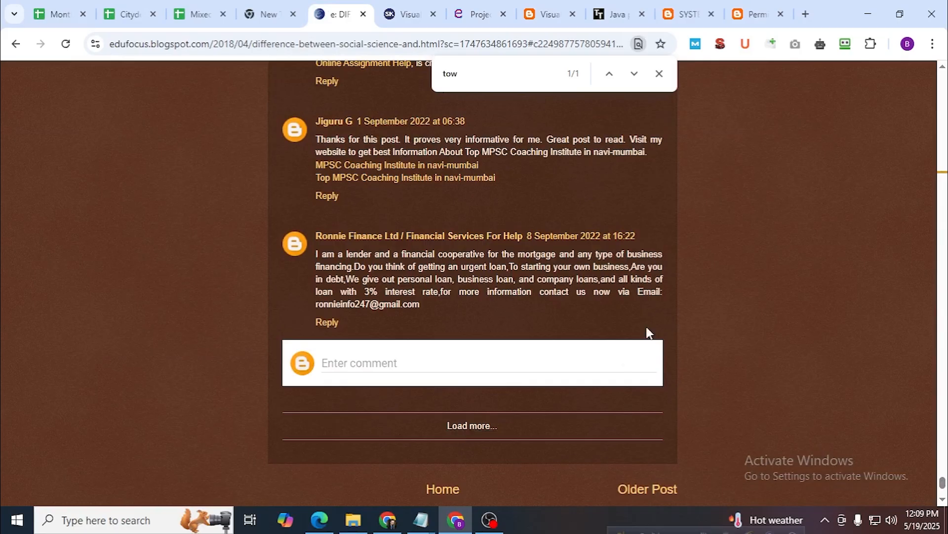
pyautogui.scroll(-2, 645, 320)
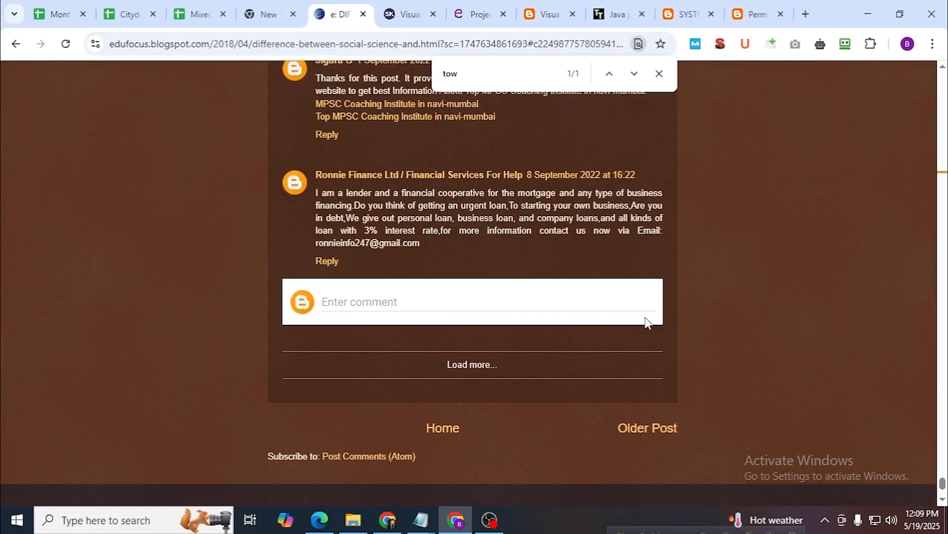
pyautogui.click(479, 357)
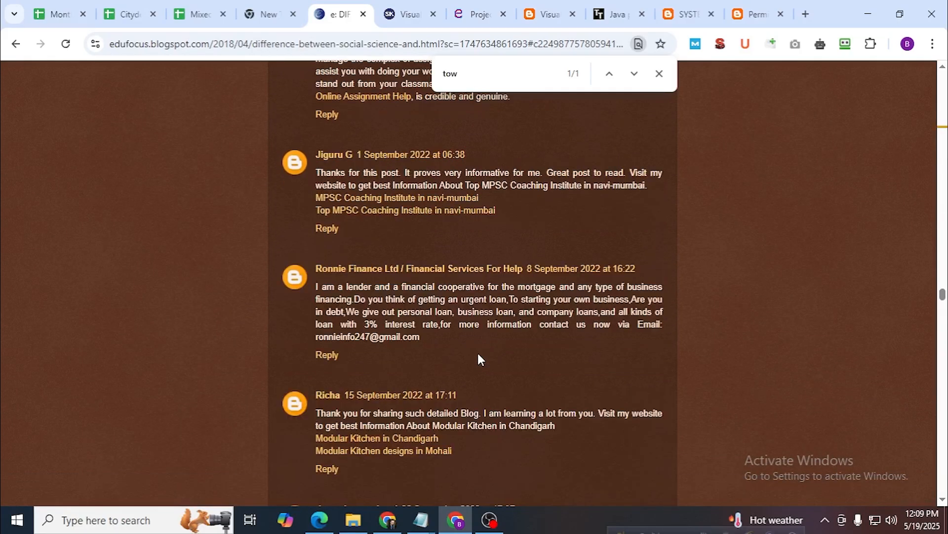
pyautogui.scroll(-20, 597, 311)
pyautogui.scroll(-8, 608, 344)
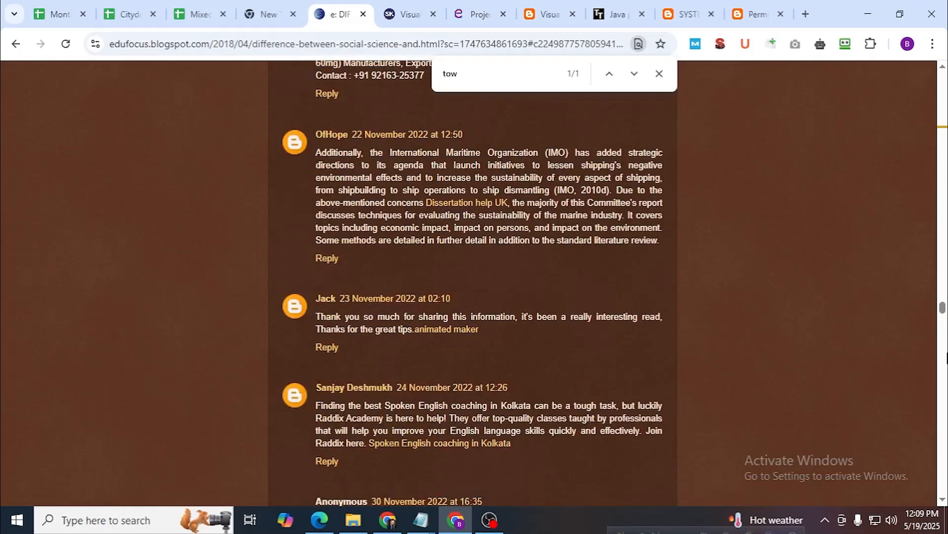
pyautogui.moveTo(943, 310); pyautogui.dragTo(943, 487)
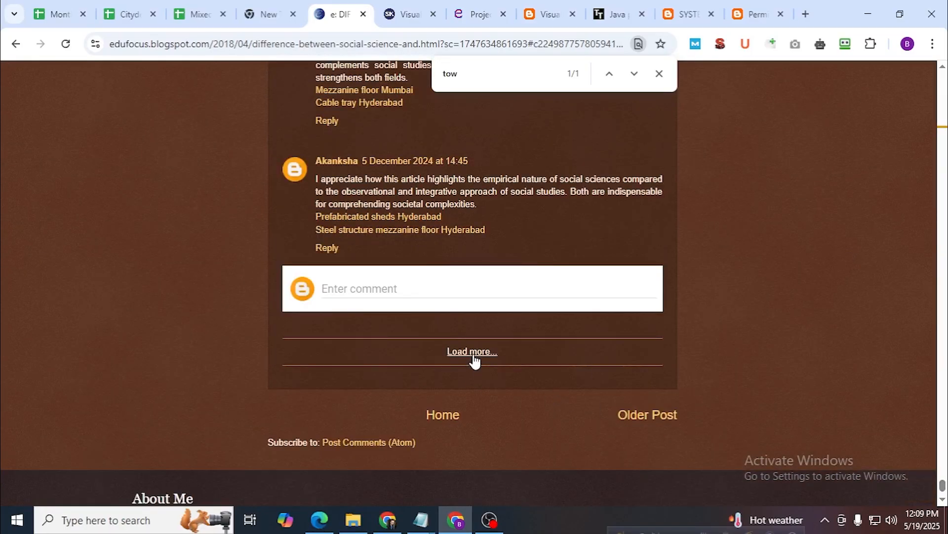
pyautogui.click(473, 352)
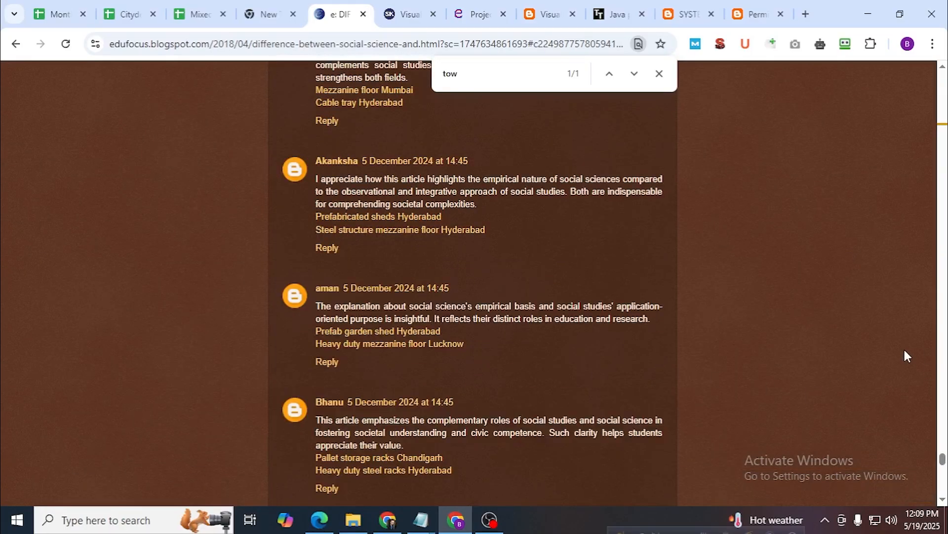
# Locate the published towing service comment among the newest edufocus comments and close the page search.
pyautogui.scroll(-10, 903, 348)
pyautogui.moveTo(944, 467); pyautogui.dragTo(946, 492)
pyautogui.scroll(3, 716, 416)
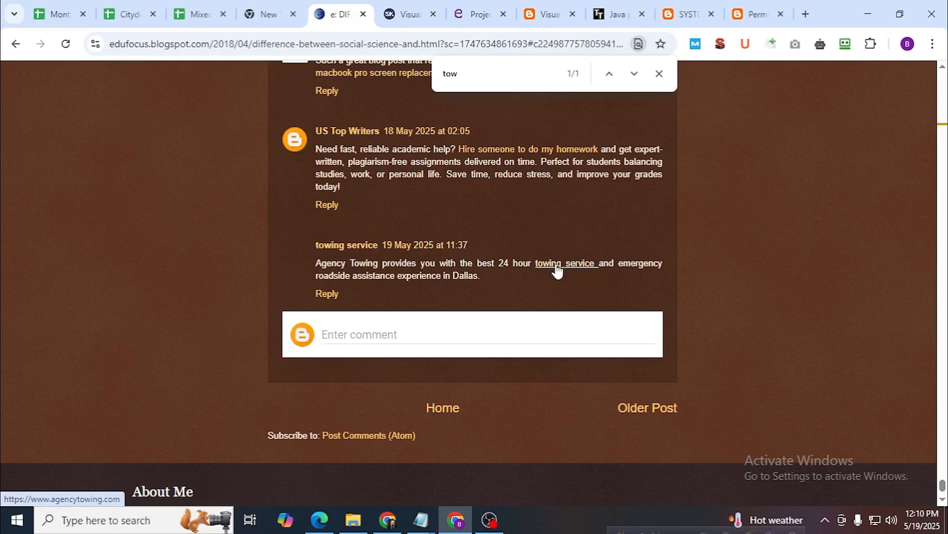
pyautogui.click(659, 74)
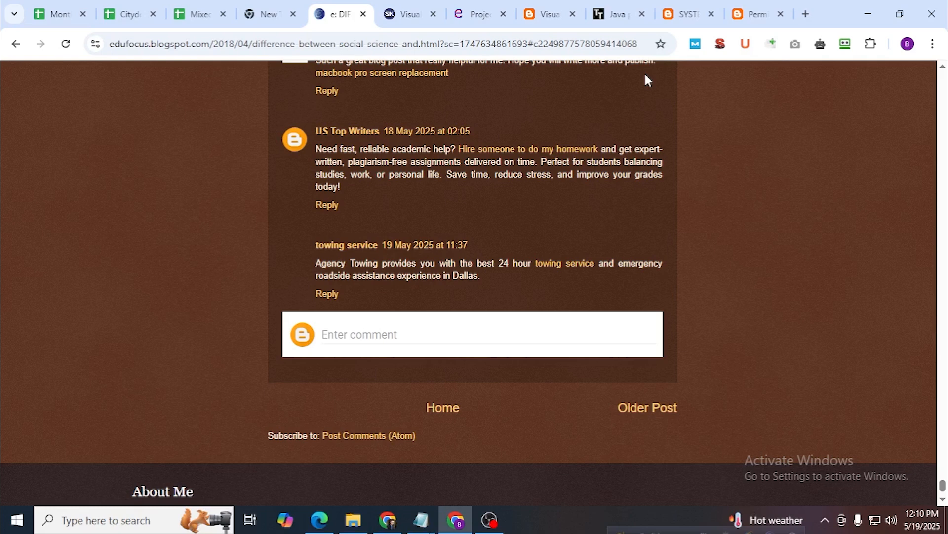
# Copy the link address of the edufocus towing service comment's date and open it in a new browser tab.
pyautogui.rightClick(427, 246)
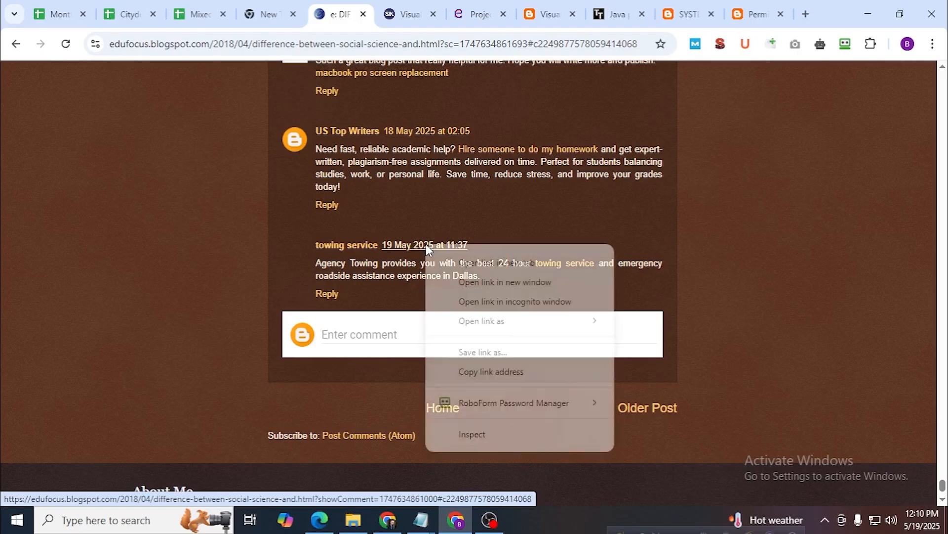
pyautogui.click(500, 372)
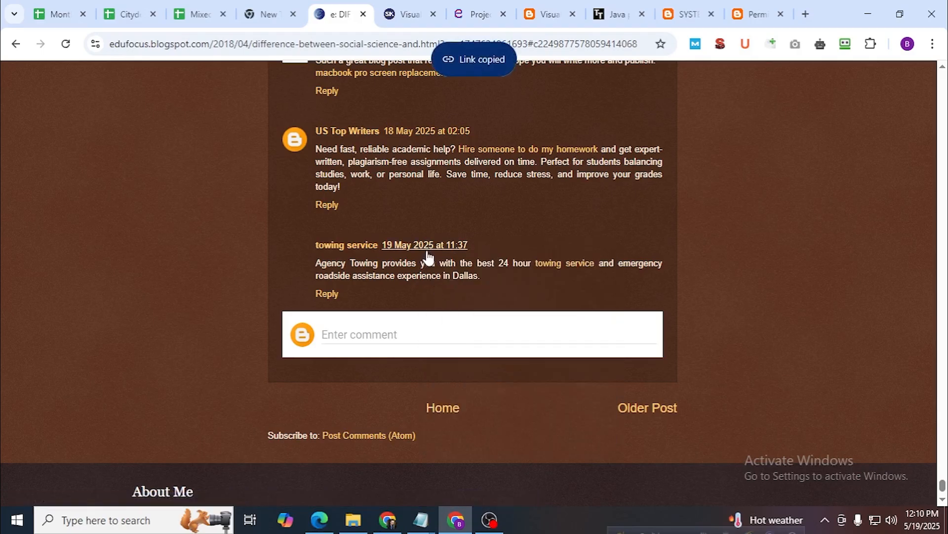
pyautogui.click(807, 16)
pyautogui.hotkey('ctrl', 'v')
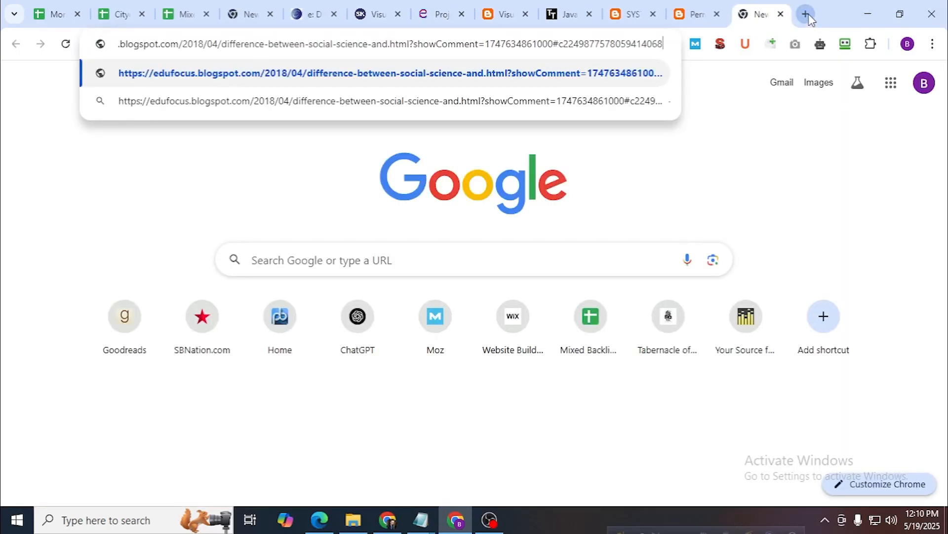
pyautogui.press('Return')
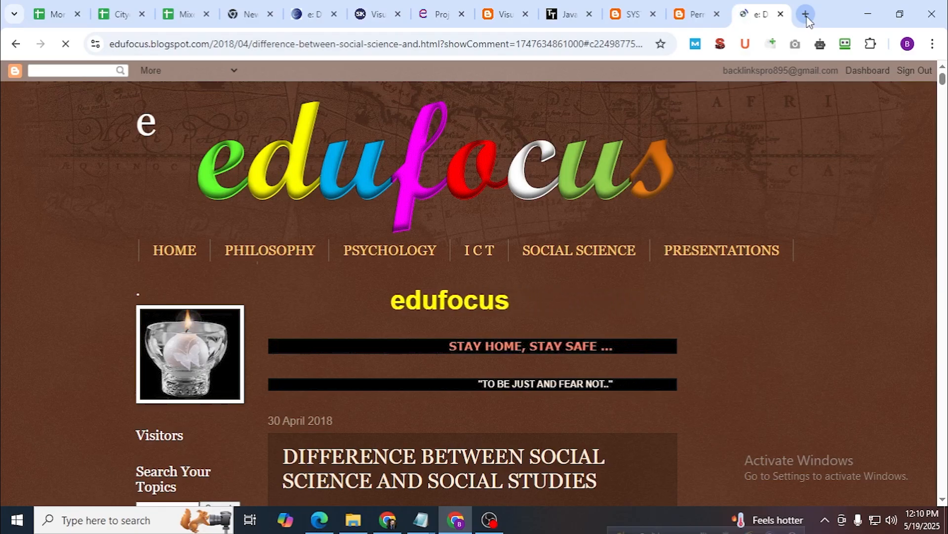
# Capture the edufocus page from its address bar down to the towing service comment and outline that comment with a red rectangle.
pyautogui.click(506, 13)
pyautogui.click(340, 7)
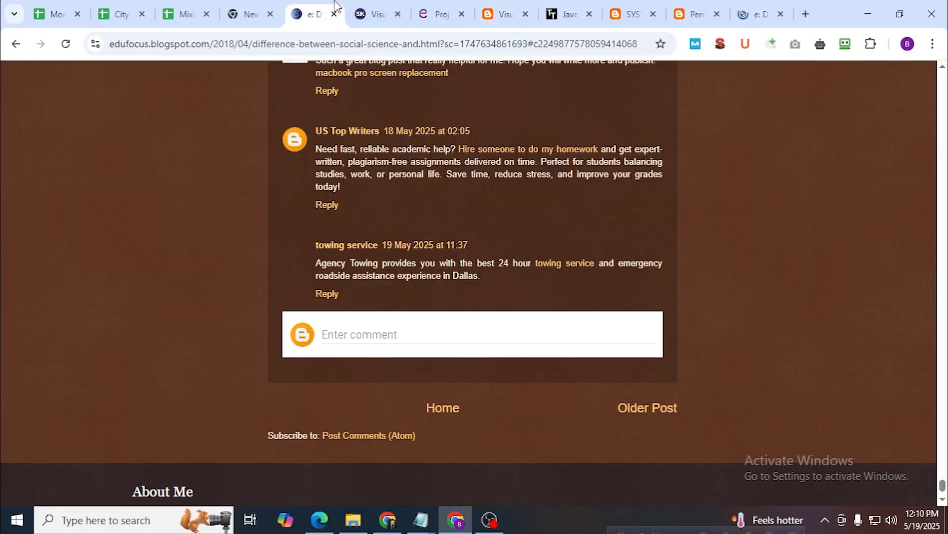
pyautogui.rightClick(425, 243)
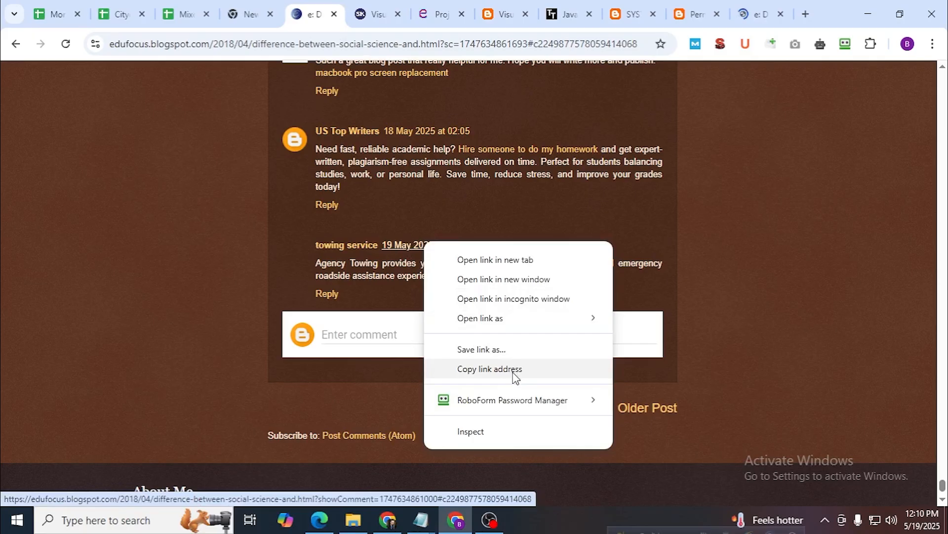
pyautogui.click(721, 324)
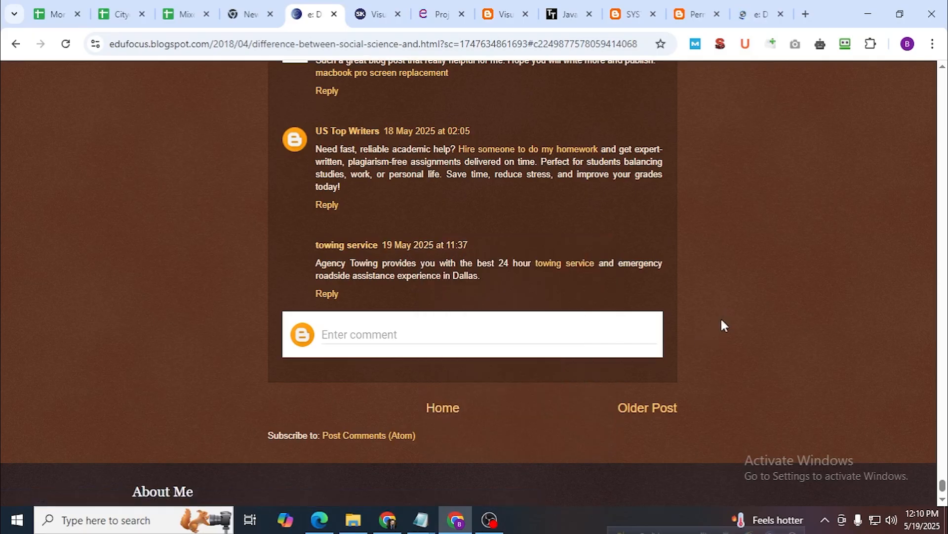
pyautogui.press('Print')
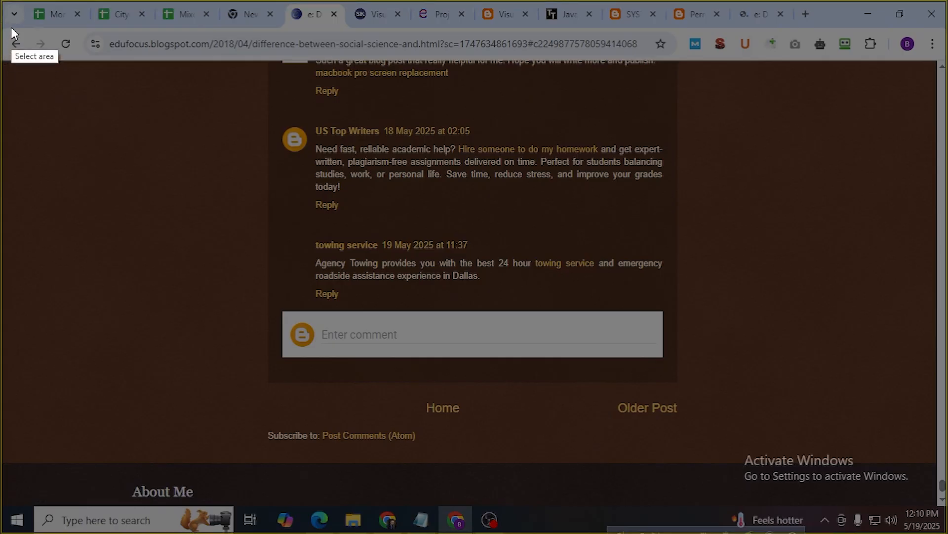
pyautogui.moveTo(11, 26); pyautogui.dragTo(918, 303)
pyautogui.click(932, 226)
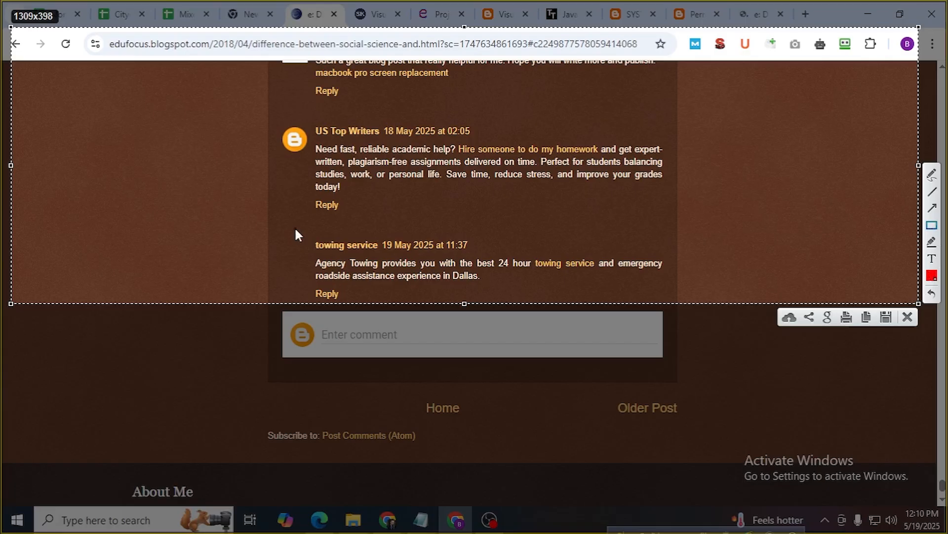
pyautogui.moveTo(296, 227)
pyautogui.mouseDown()
pyautogui.moveTo(317, 247)
pyautogui.moveTo(459, 275)
pyautogui.moveTo(702, 286)
pyautogui.mouseUp()
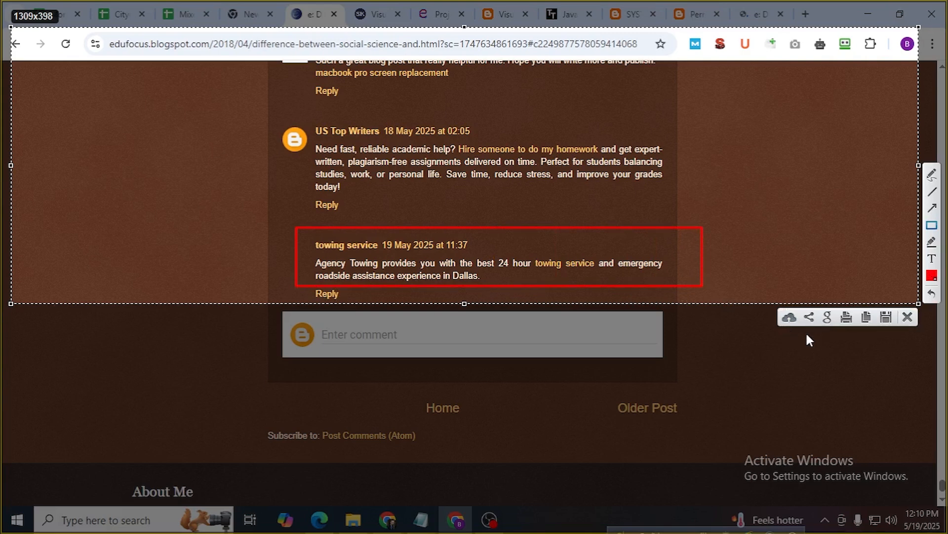
# Upload the annotated screenshot to prnt.sc and copy its link.
pyautogui.click(789, 320)
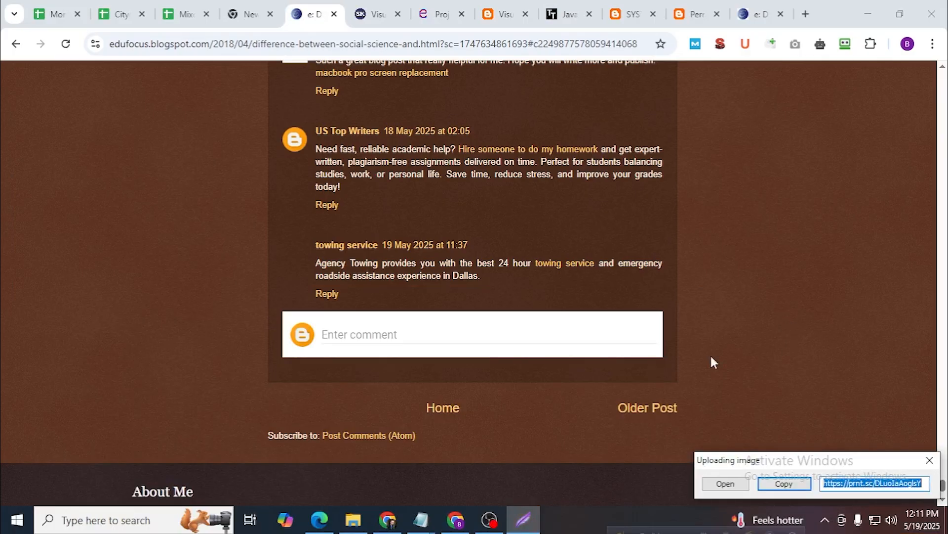
pyautogui.click(784, 484)
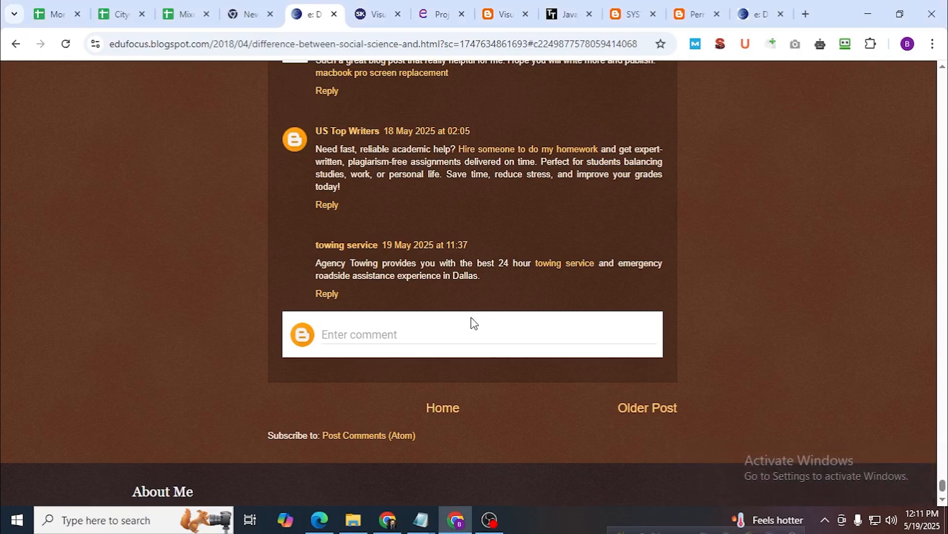
# Examine the screenshot, live link and keyword columns of the blog comment section in the Citydentalcenters.com/Backlinks spreadsheet.
pyautogui.click(186, 14)
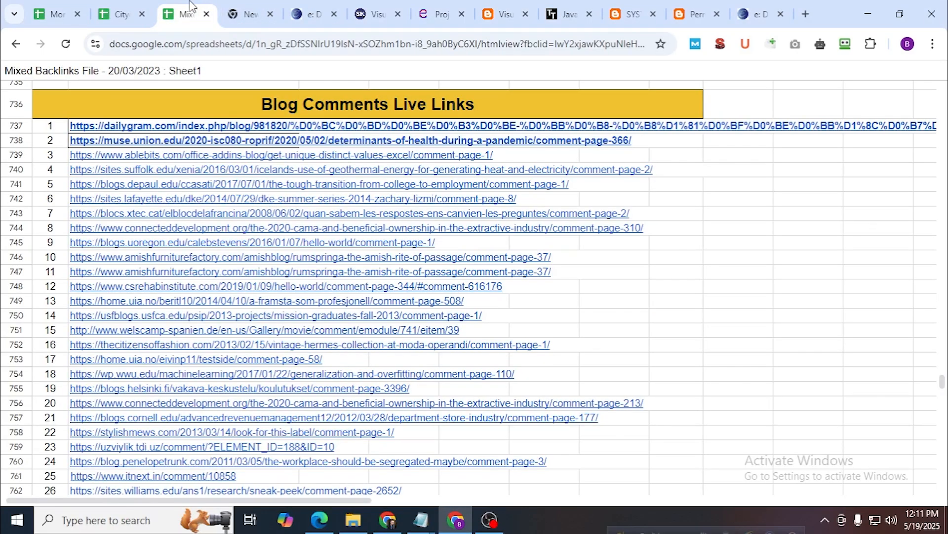
pyautogui.click(140, 7)
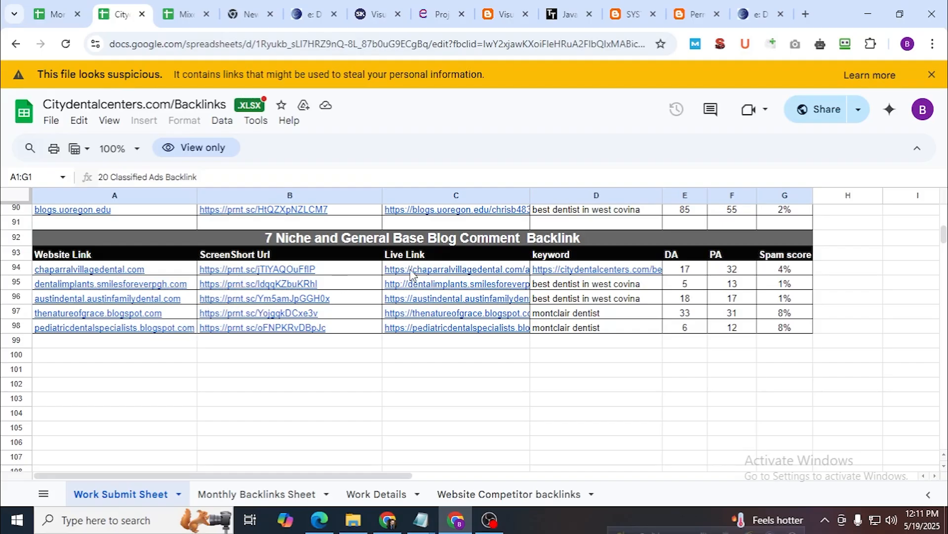
pyautogui.moveTo(412, 273)
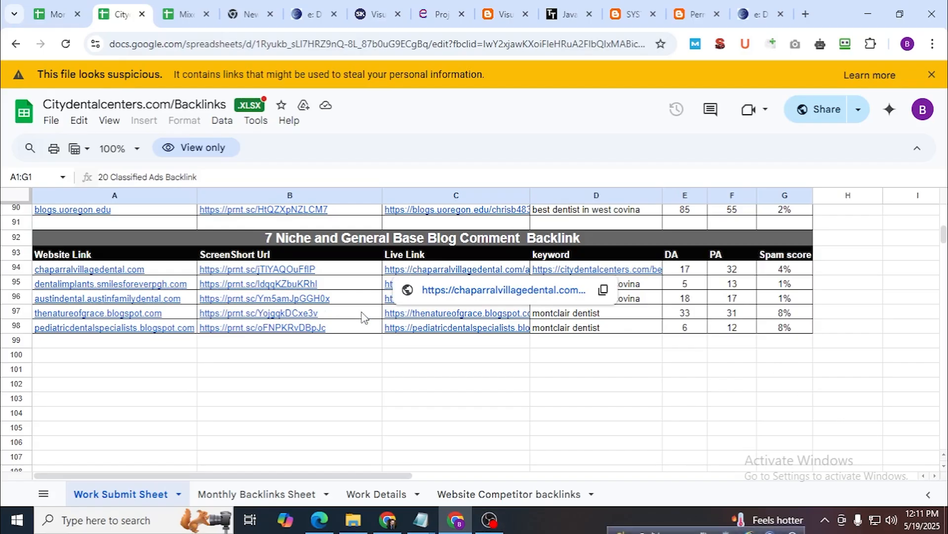
pyautogui.moveTo(269, 273)
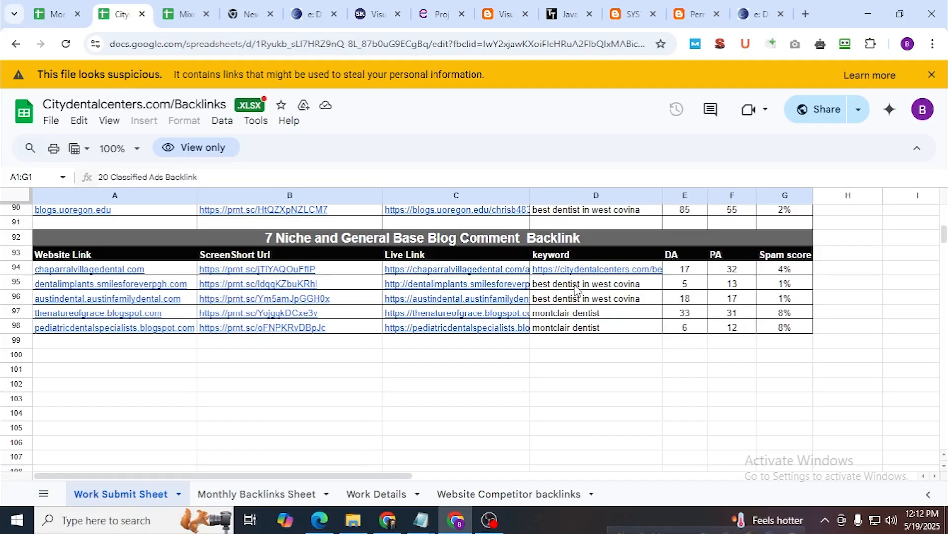
# Look through the edufocus live-link page from the article down to the end of its comment section.
pyautogui.click(749, 7)
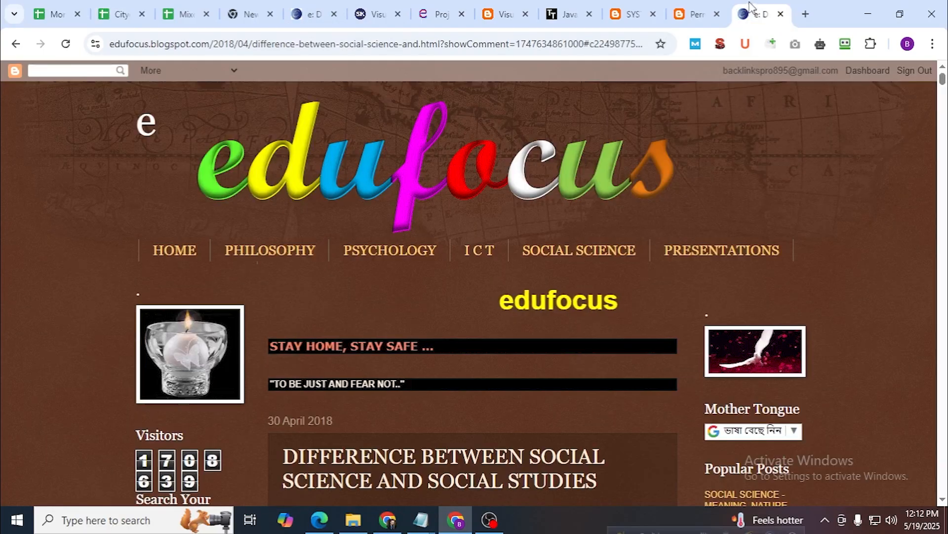
pyautogui.scroll(-10, 794, 242)
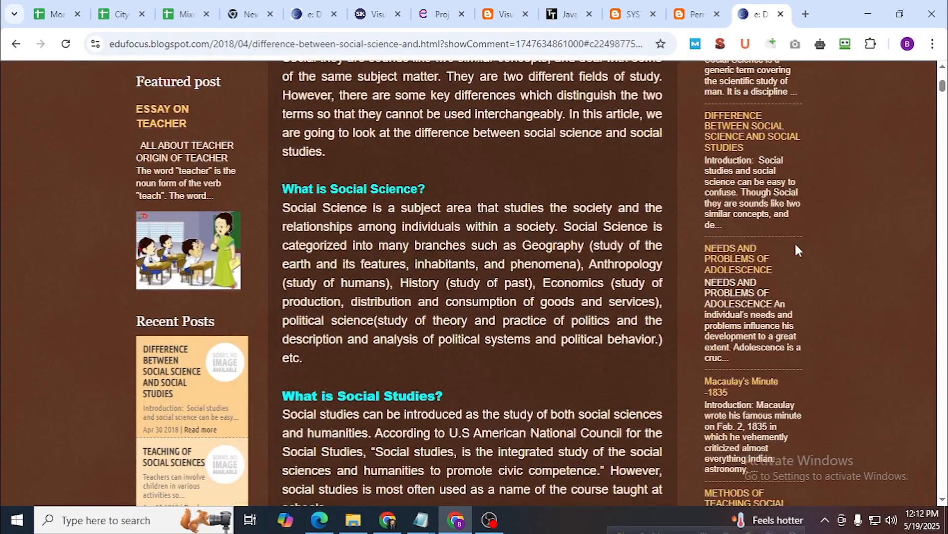
pyautogui.scroll(-4, 796, 249)
pyautogui.scroll(-9, 792, 247)
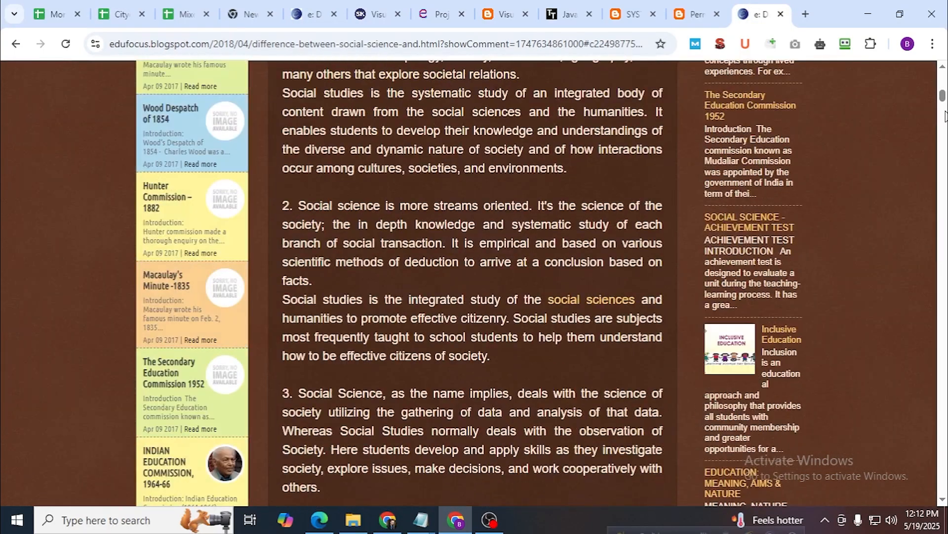
pyautogui.moveTo(942, 98); pyautogui.dragTo(944, 484)
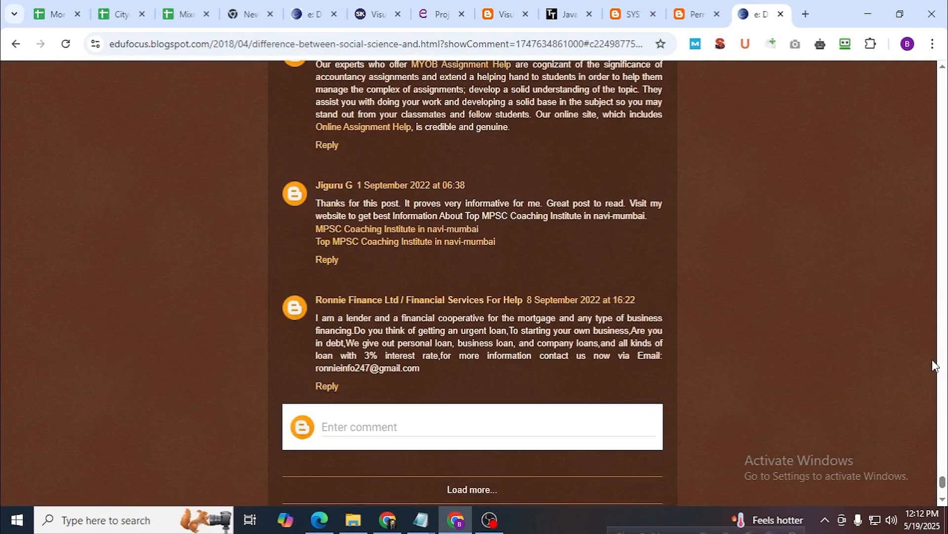
pyautogui.scroll(-2, 931, 363)
# Copy the link address of the towing service comment's date on the kserialkeys post and load it in the same browser tab.
pyautogui.click(378, 14)
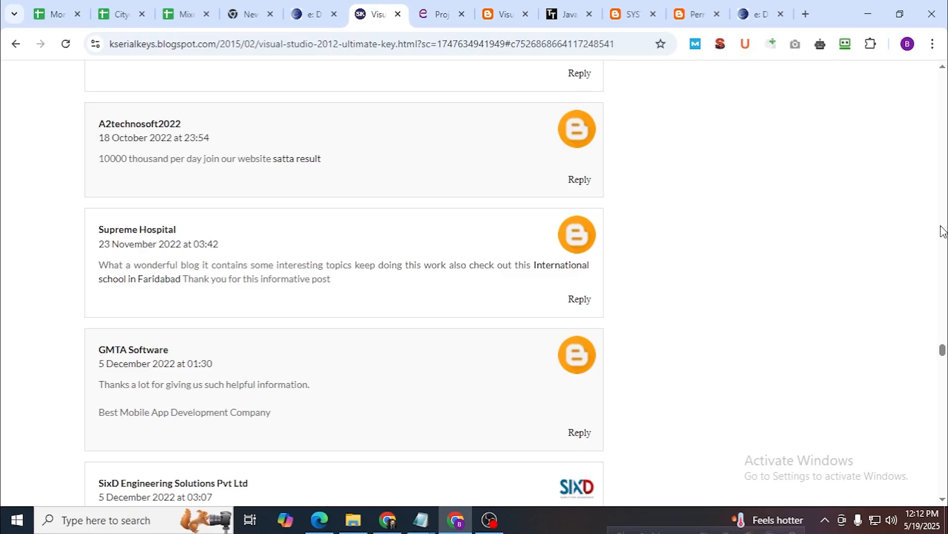
pyautogui.moveTo(942, 353); pyautogui.dragTo(944, 478)
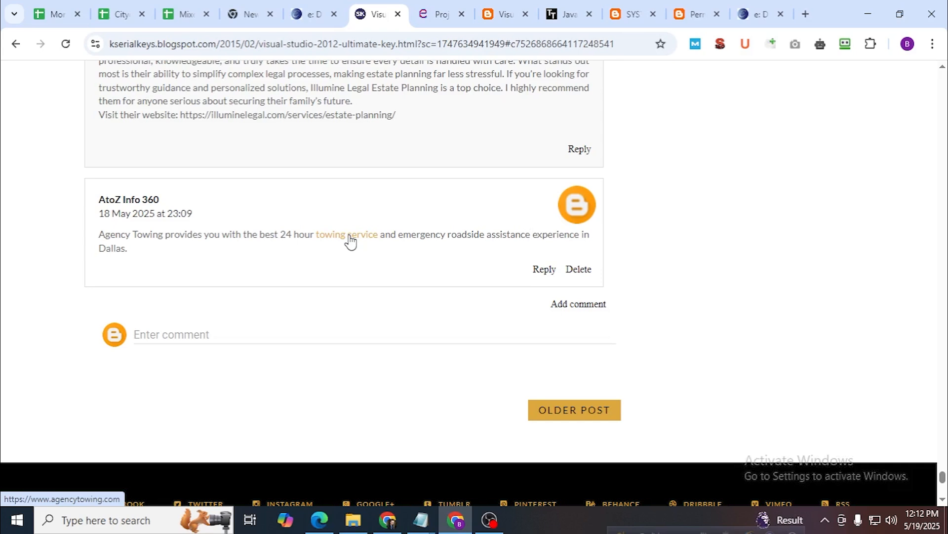
pyautogui.rightClick(147, 221)
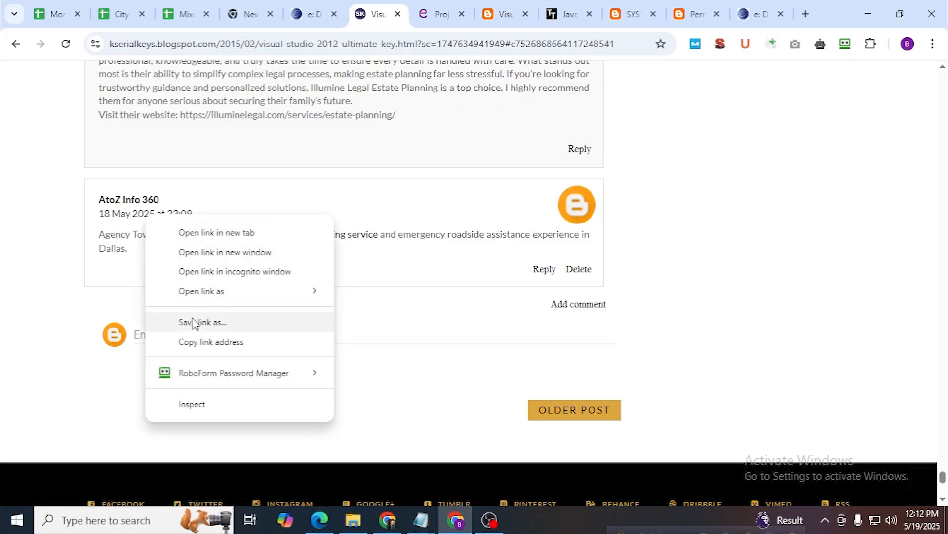
pyautogui.click(200, 341)
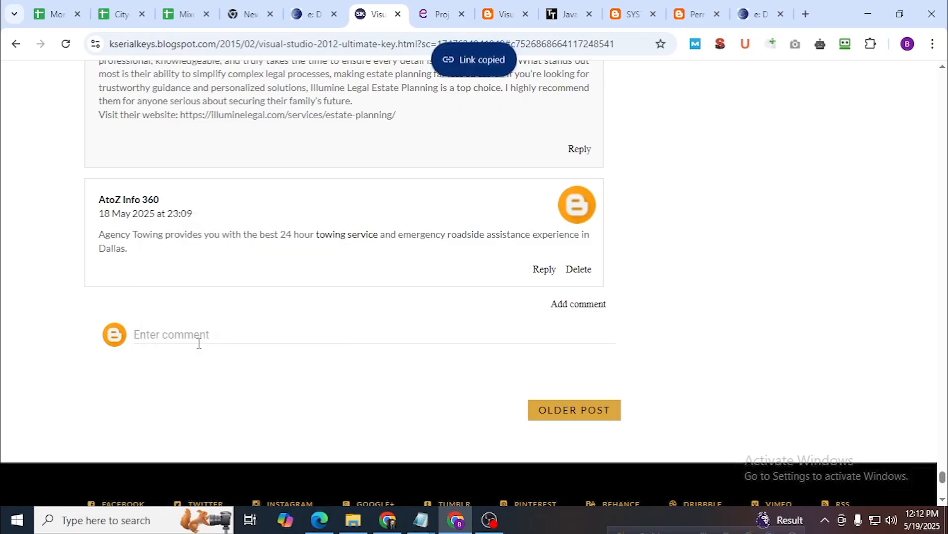
pyautogui.click(231, 52)
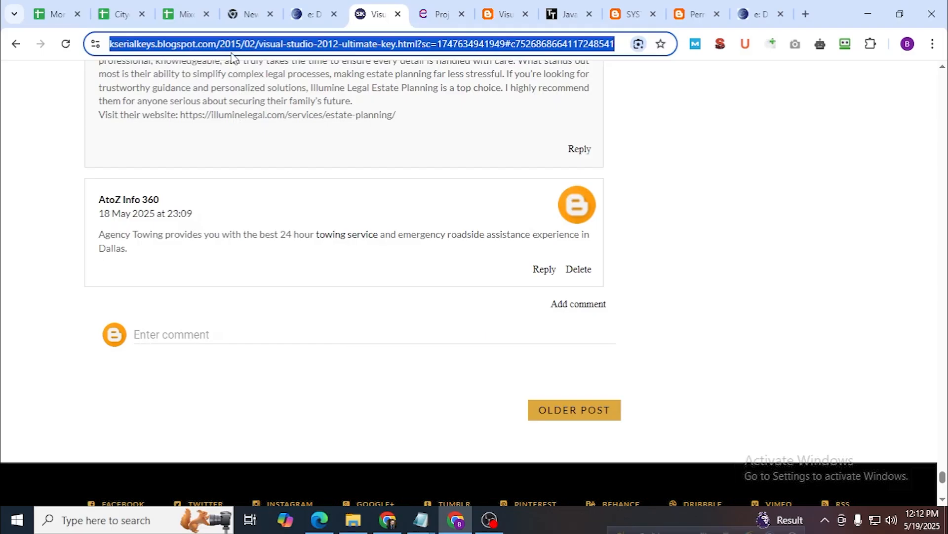
pyautogui.hotkey('ctrl', 'v')
pyautogui.press('Return')
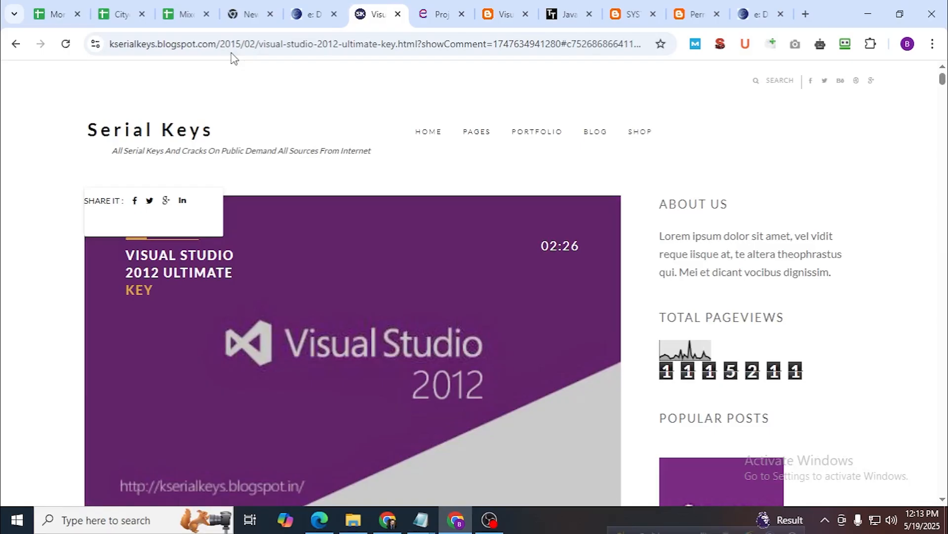
# Open the comment form below the professionalshiksha Project Report Format post and paste the clipboard content into it.
pyautogui.click(455, 12)
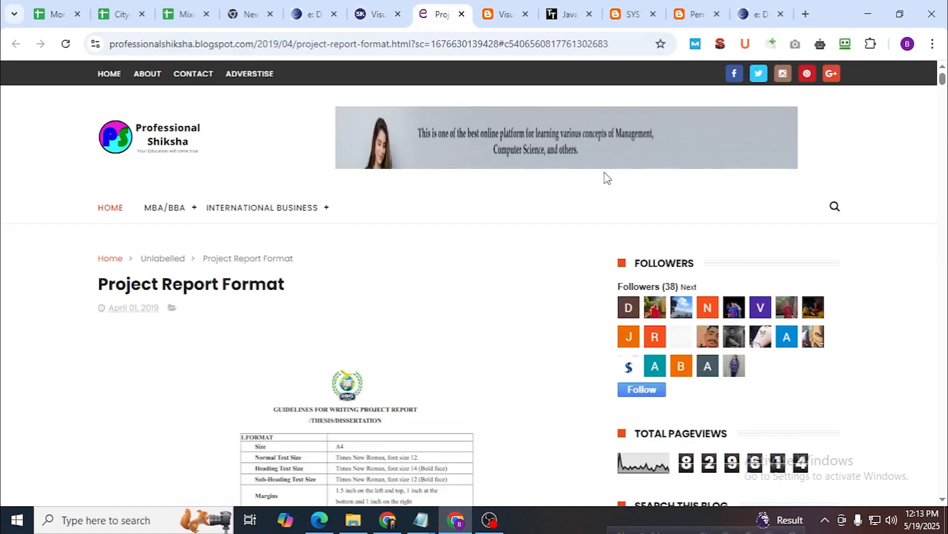
pyautogui.moveTo(942, 79); pyautogui.dragTo(942, 494)
pyautogui.scroll(4, 625, 353)
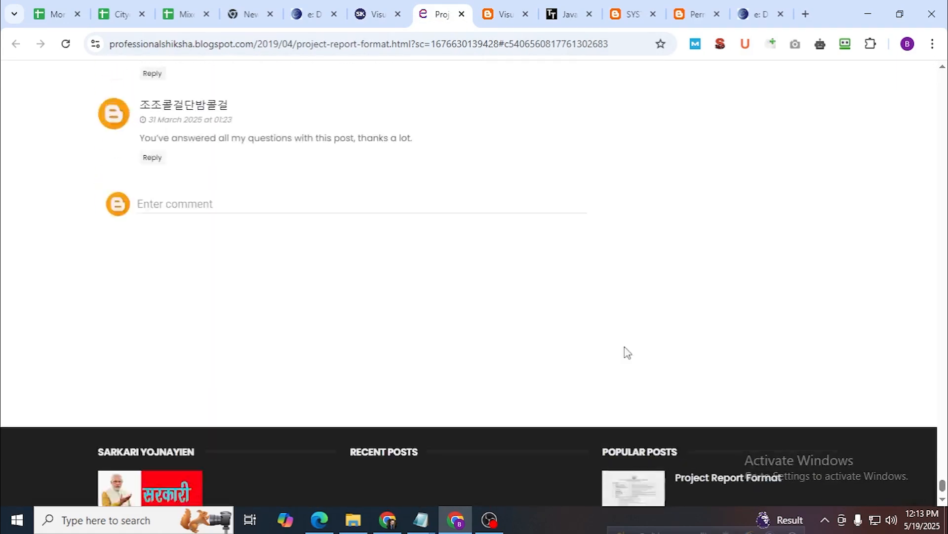
pyautogui.click(155, 218)
pyautogui.hotkey('ctrl', 'v')
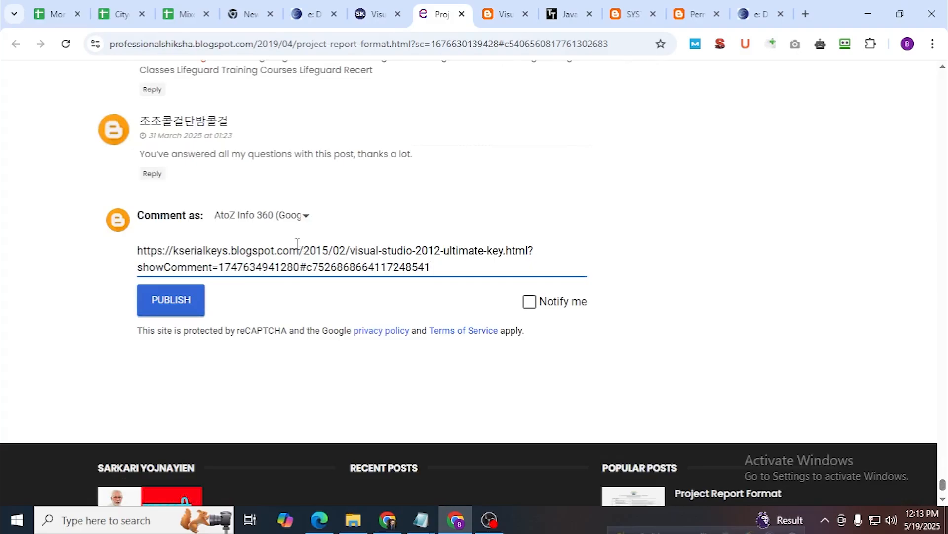
pyautogui.hotkey('ctrl', '+')
# Switch to the Blog Comment-requirements file in Notepad and remove the HTML anchor tags around "towing service" in the description.
pyautogui.moveTo(421, 519)
pyautogui.click(563, 482)
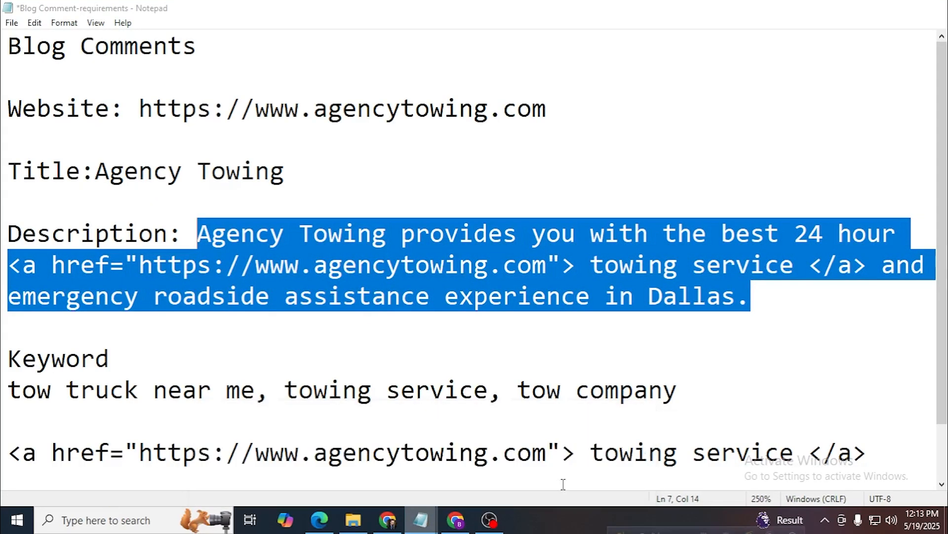
pyautogui.click(606, 264)
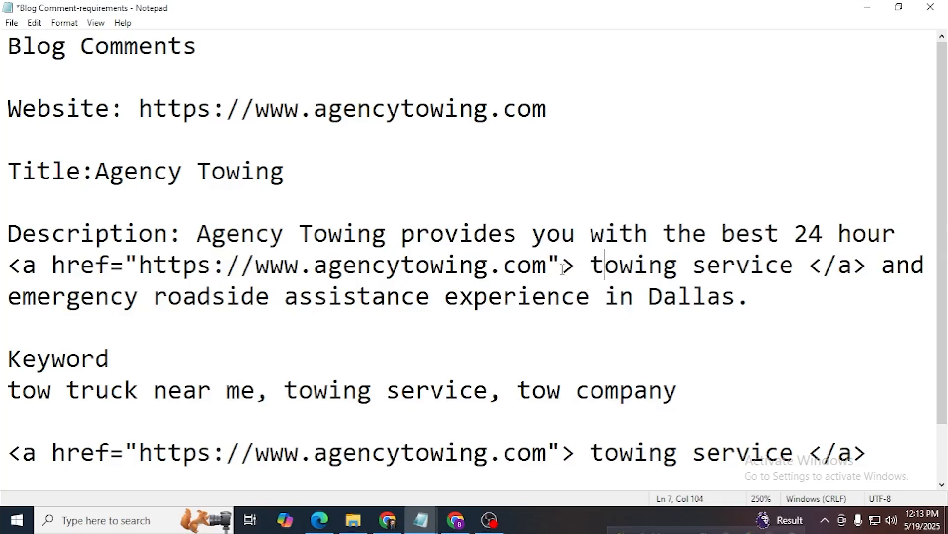
pyautogui.moveTo(547, 265); pyautogui.dragTo(2, 267)
pyautogui.press('BackSpace')
pyautogui.press('BackSpace')
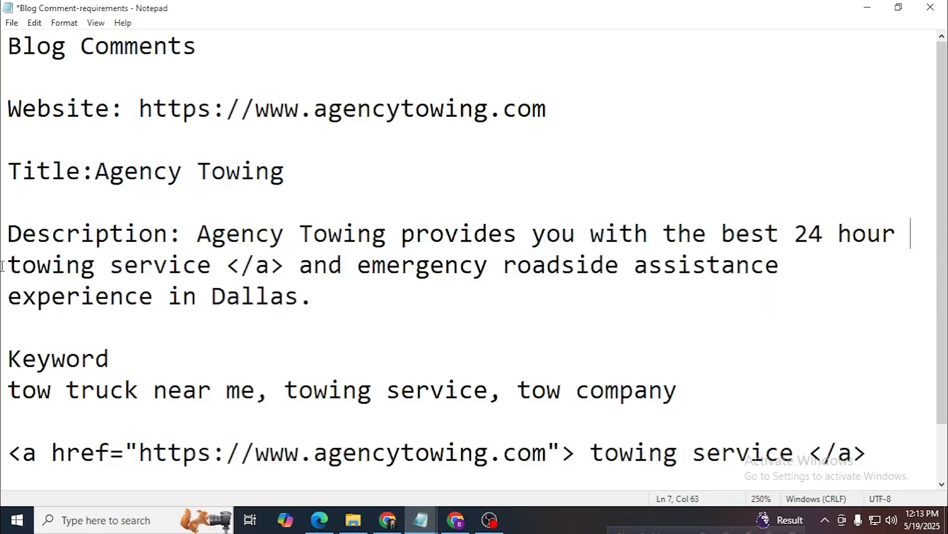
pyautogui.moveTo(230, 269); pyautogui.dragTo(286, 267)
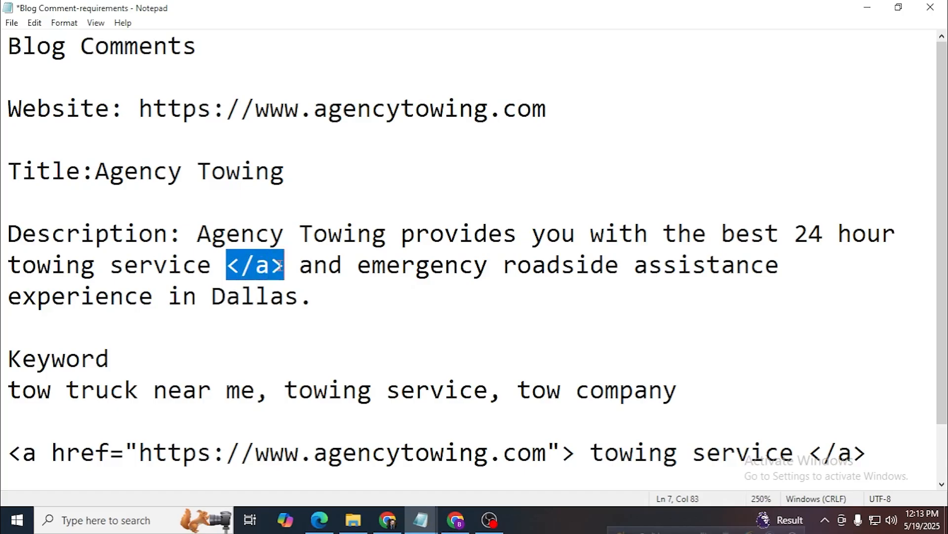
pyautogui.press('BackSpace')
pyautogui.press('BackSpace')
pyautogui.click(252, 299)
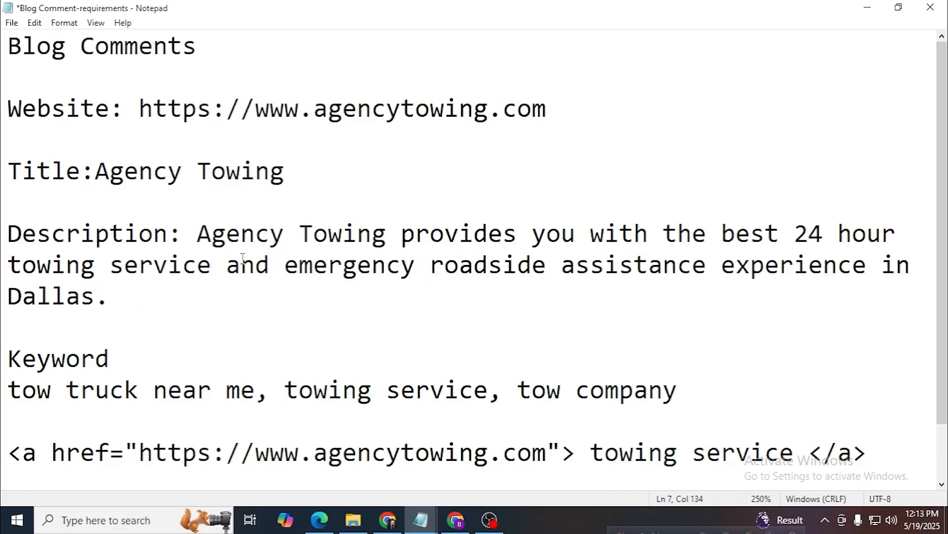
pyautogui.press('Return')
pyautogui.write('https://www.agencytowing.com')
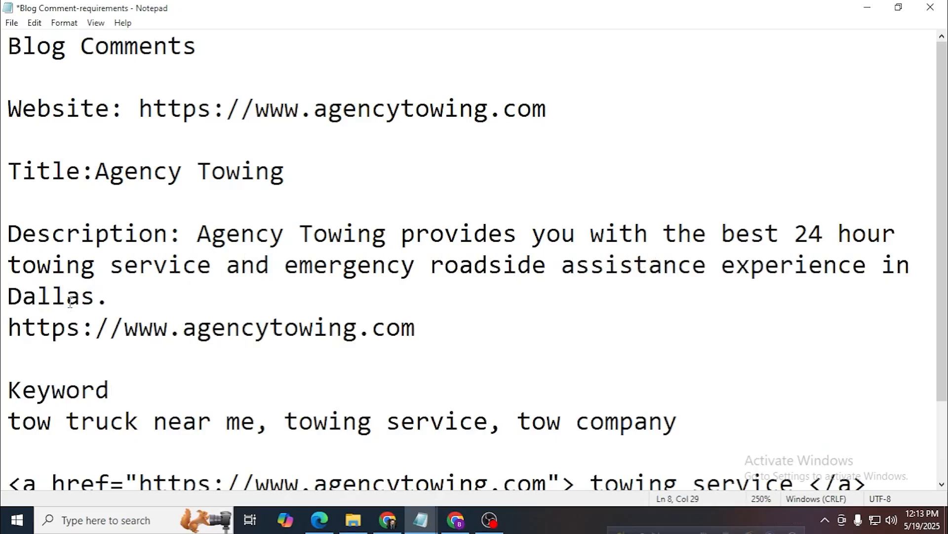
# Insert "Visit Website for more information :" in front of the URL on the description's last line.
pyautogui.click(8, 328)
pyautogui.write('Visit Webs')
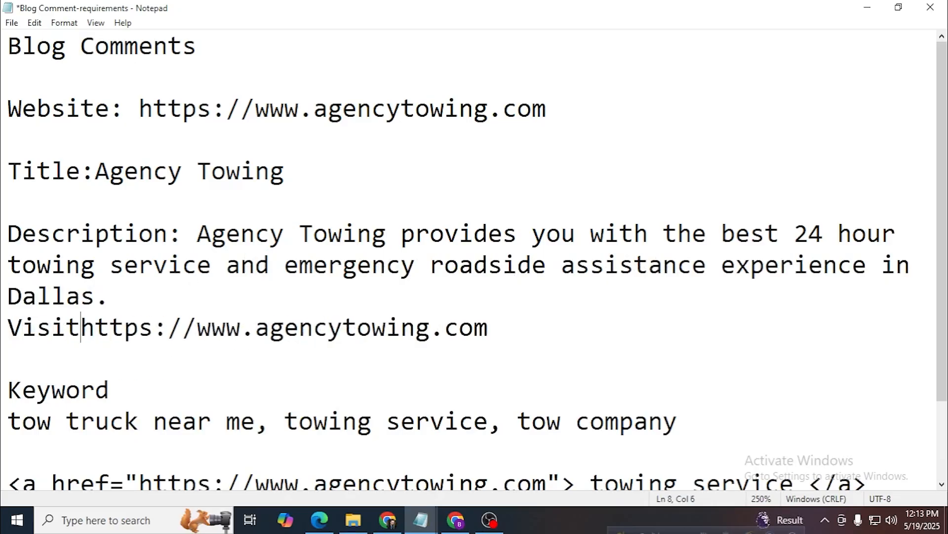
pyautogui.write('ite')
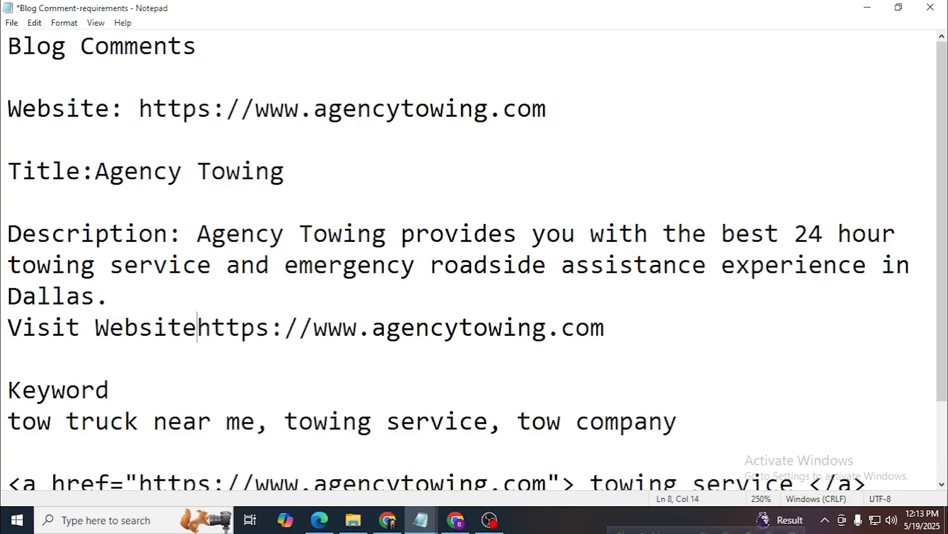
pyautogui.write(':')
pyautogui.press('BackSpace')
pyautogui.press('BackSpace')
pyautogui.write('for more informa')
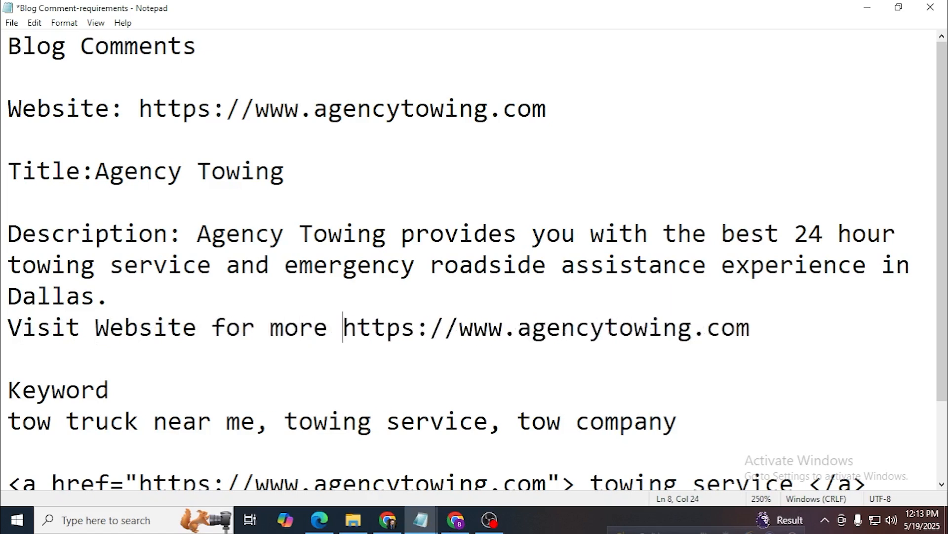
pyautogui.write('tion')
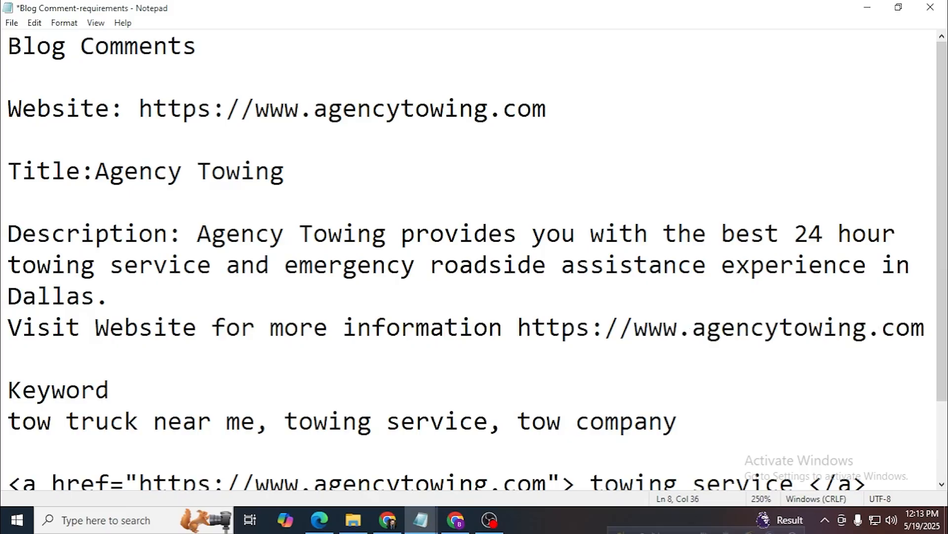
pyautogui.write(' :')
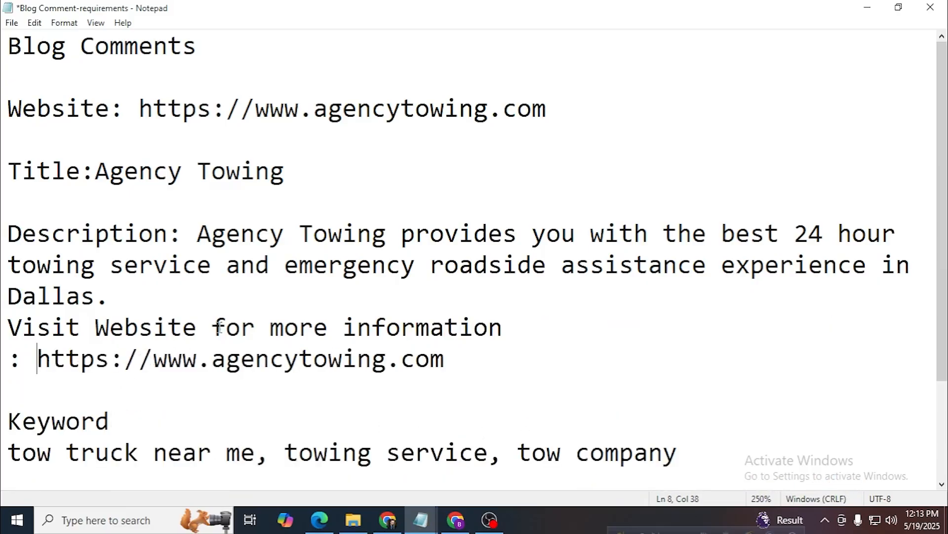
# Copy the description with its website line, replace the link in the Project Report Format comment form with it, and publish the comment.
pyautogui.scroll(-2, 220, 336)
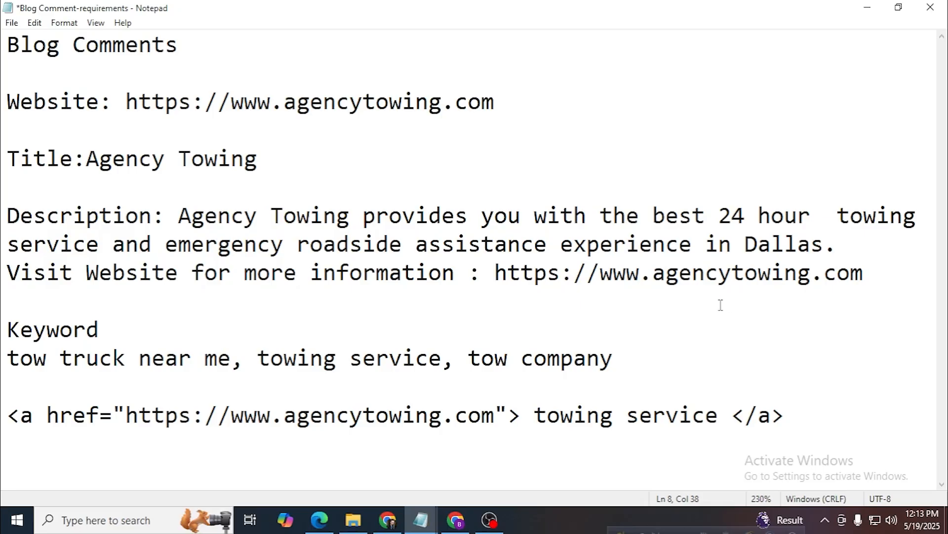
pyautogui.moveTo(863, 272); pyautogui.dragTo(178, 218)
pyautogui.hotkey('ctrl', 'c')
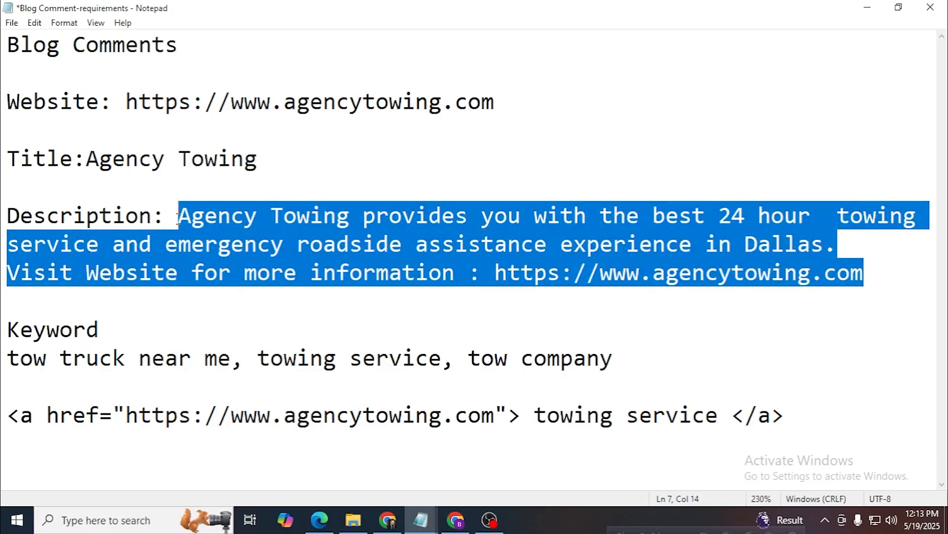
pyautogui.click(868, 7)
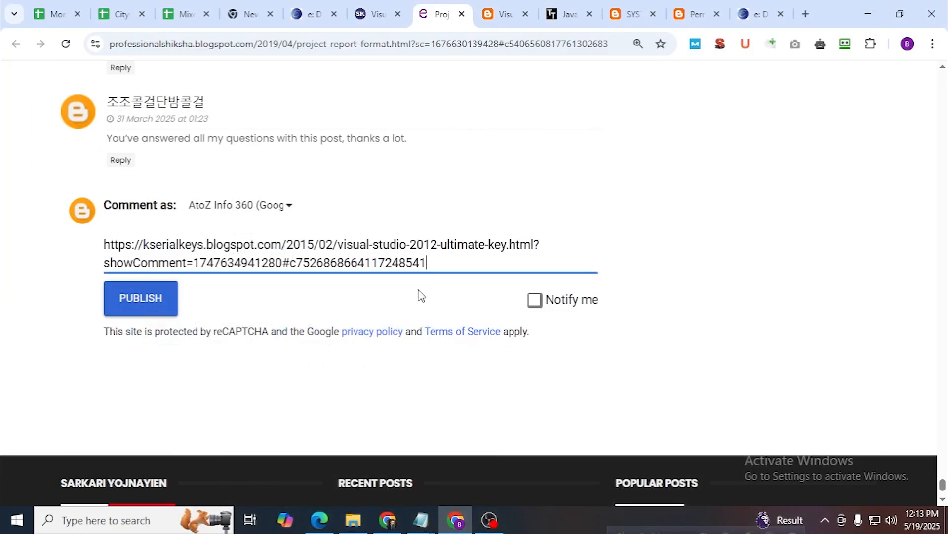
pyautogui.hotkey('ctrl', 'a')
pyautogui.hotkey('ctrl', 'v')
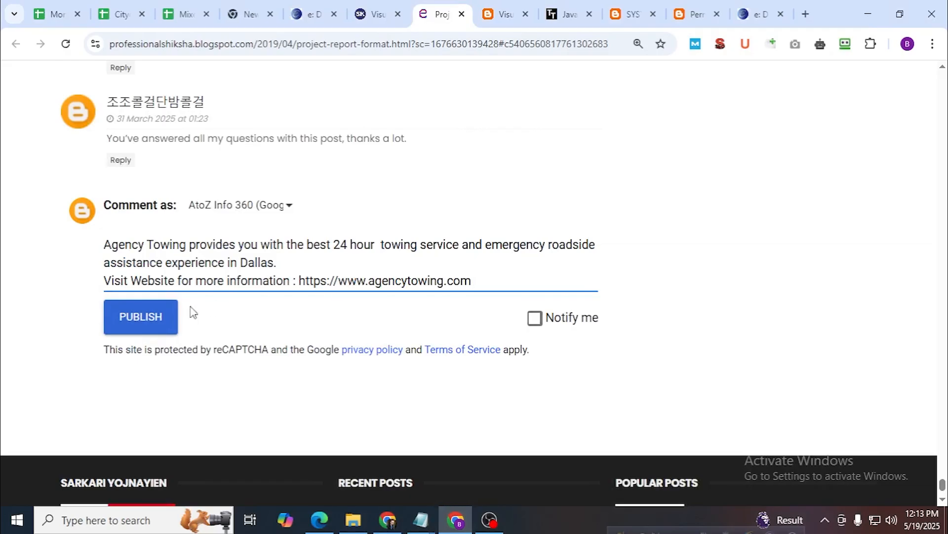
pyautogui.click(165, 321)
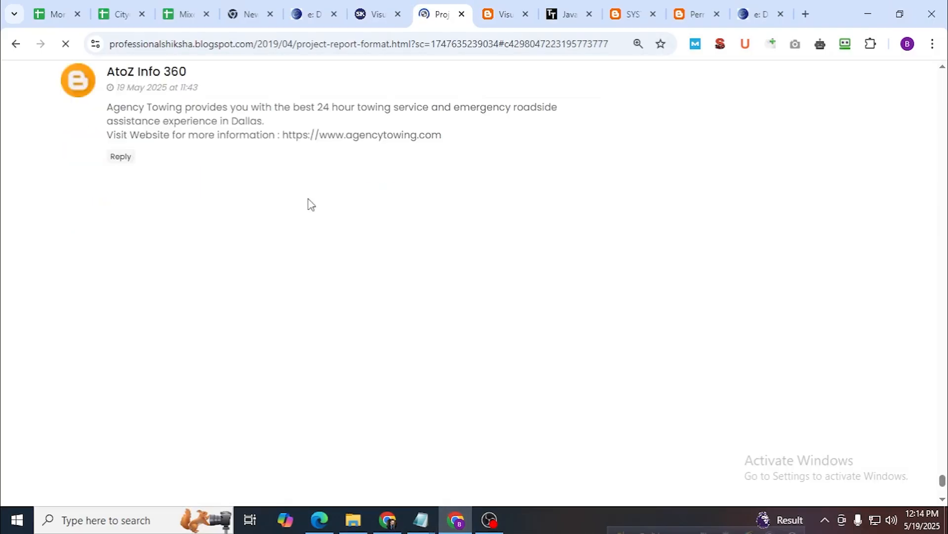
# Check how the website line appears in the published comment on the Project Report Format post.
pyautogui.tripleClick(367, 137)
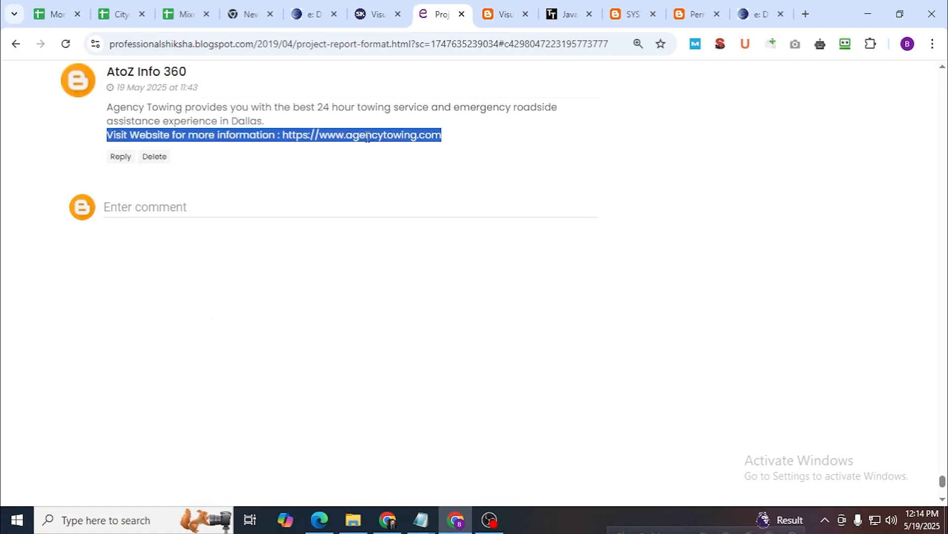
pyautogui.scroll(1, 628, 210)
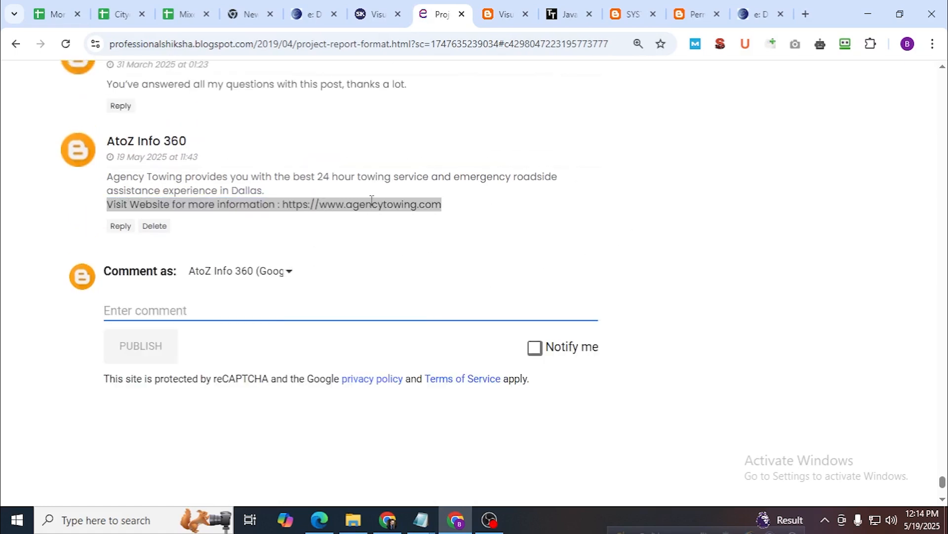
pyautogui.doubleClick(371, 204)
pyautogui.tripleClick(371, 203)
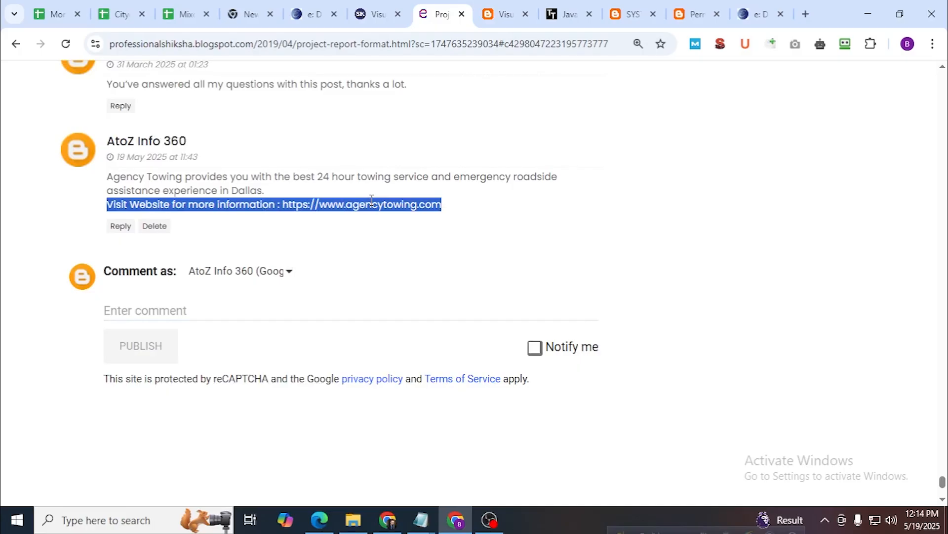
pyautogui.click(421, 520)
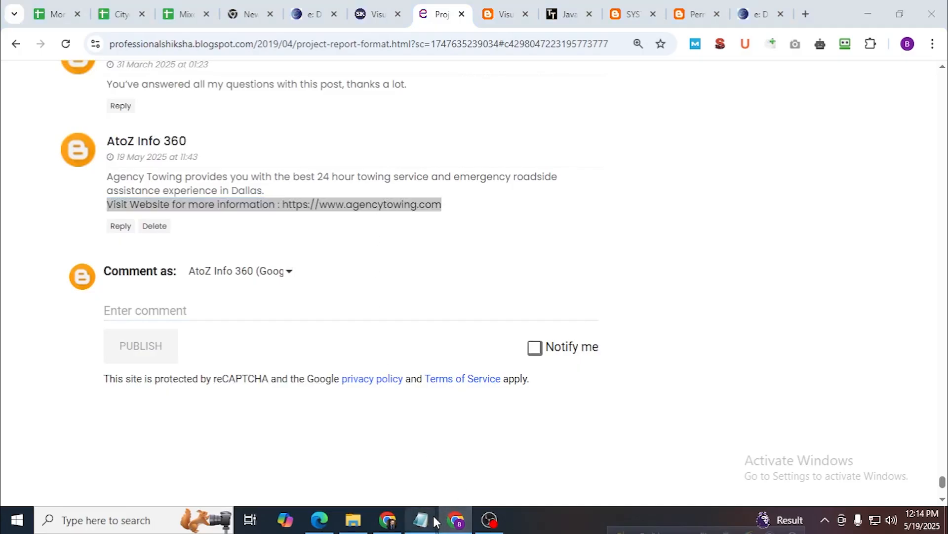
pyautogui.click(565, 462)
pyautogui.click(614, 312)
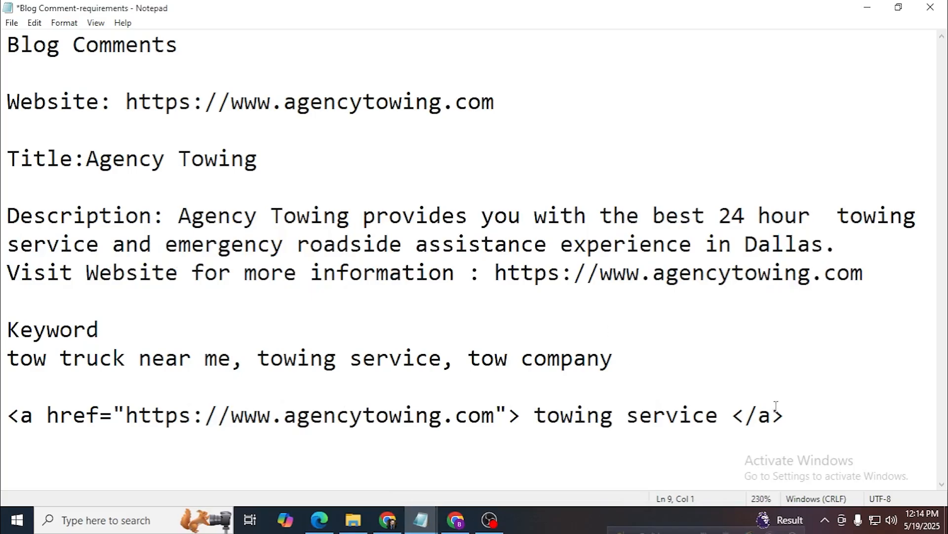
pyautogui.moveTo(872, 272); pyautogui.dragTo(501, 268)
pyautogui.hotkey('ctrl', 'c')
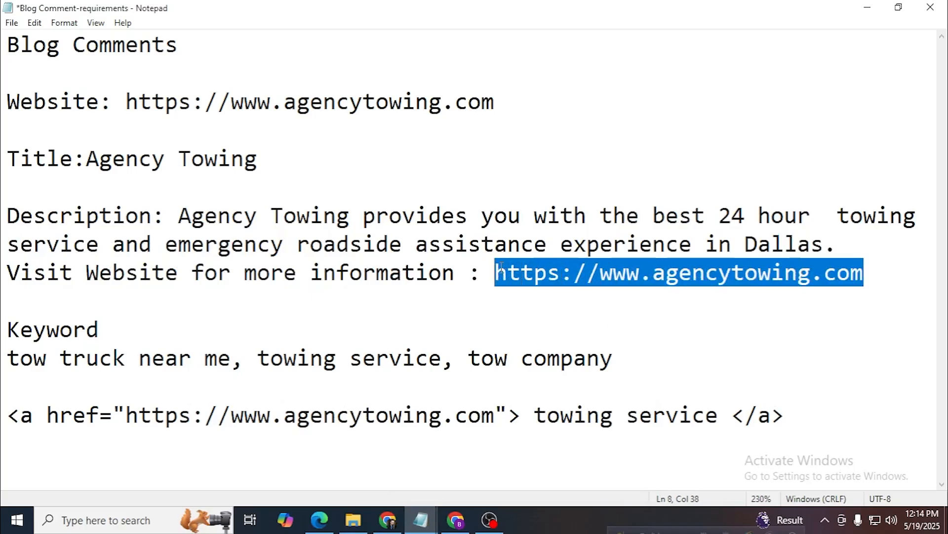
pyautogui.moveTo(717, 416); pyautogui.dragTo(9, 421)
pyautogui.hotkey('ctrl', 'v')
pyautogui.press('Right')
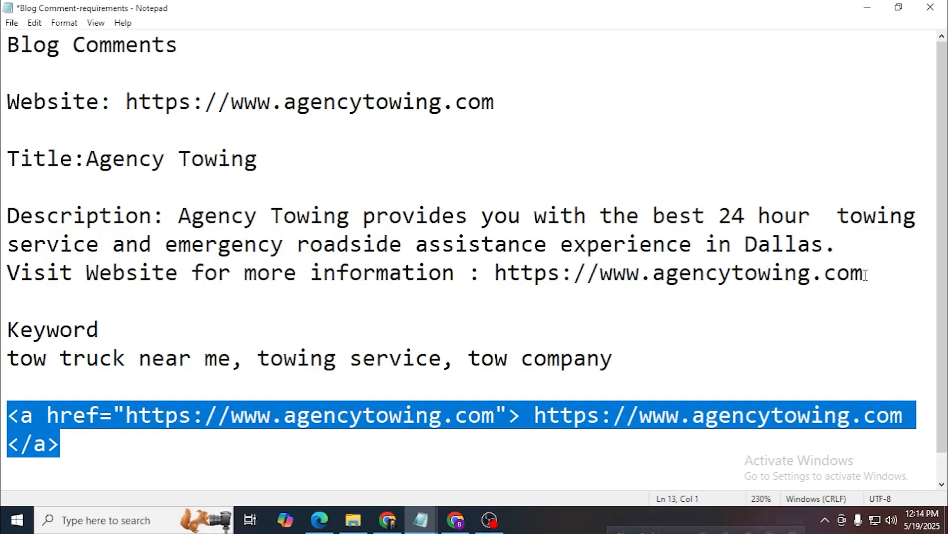
pyautogui.moveTo(864, 272); pyautogui.dragTo(494, 273)
pyautogui.write('<a href="https://www.agencytowing.com"> https://www.agencytowing.com </a>')
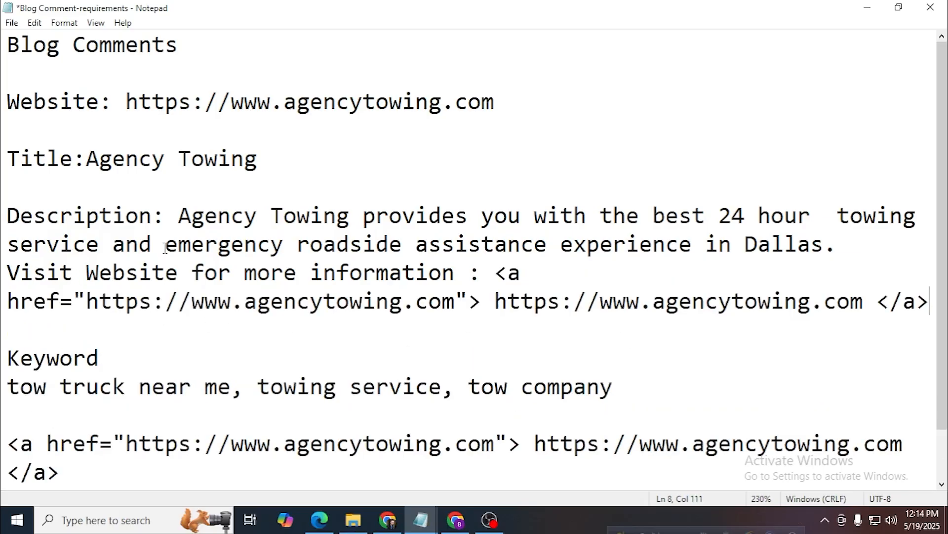
# Copy the description with its HTML website link and publish it as a new comment on the Project Report Format post.
pyautogui.moveTo(178, 215); pyautogui.dragTo(946, 324)
pyautogui.hotkey('ctrl', 'c')
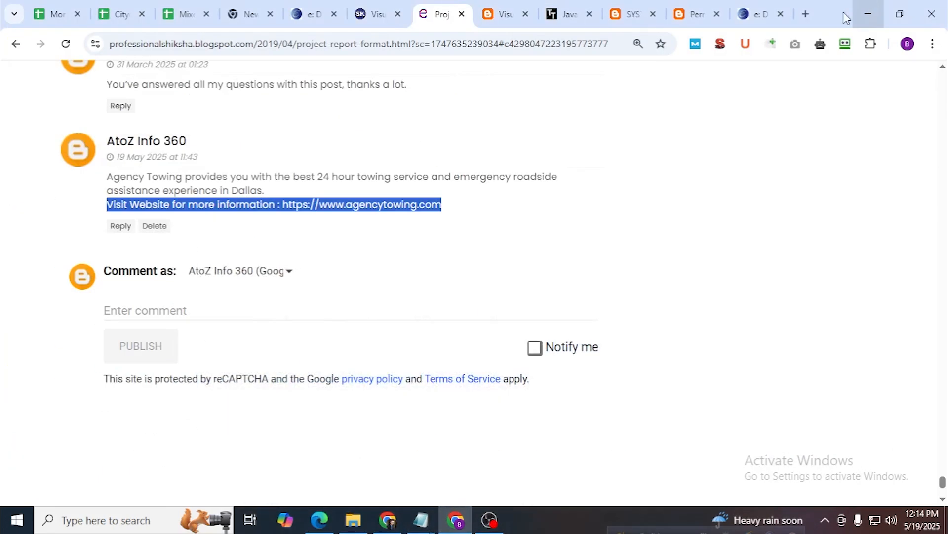
pyautogui.click(867, 7)
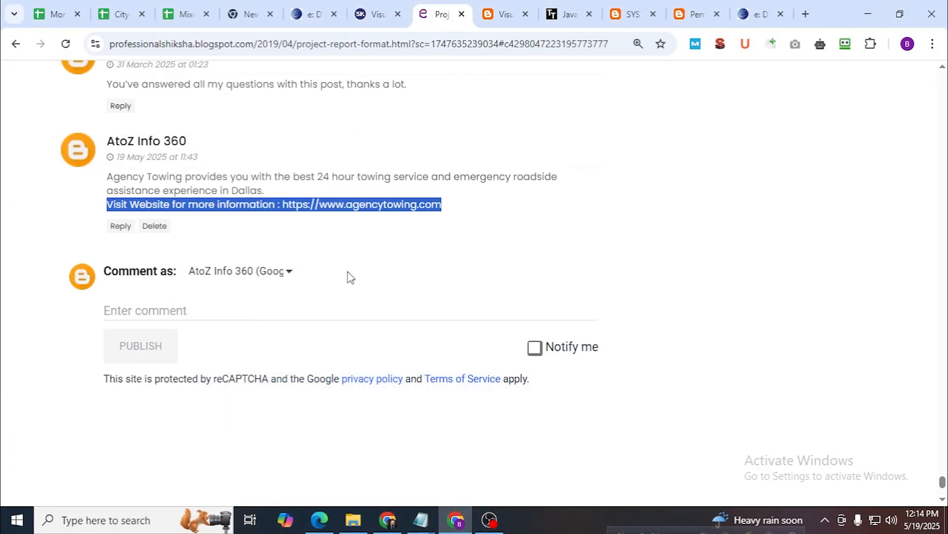
pyautogui.click(203, 305)
pyautogui.hotkey('ctrl', 'v')
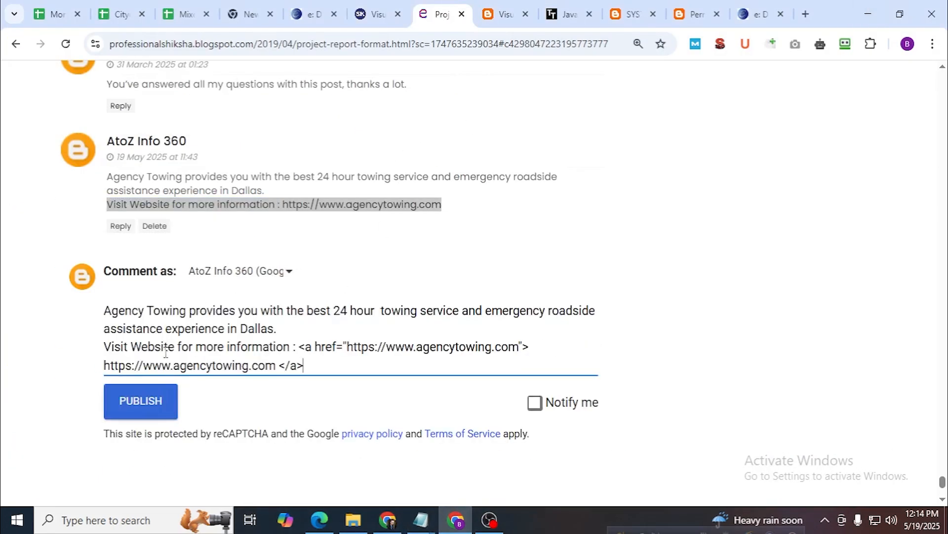
pyautogui.click(148, 417)
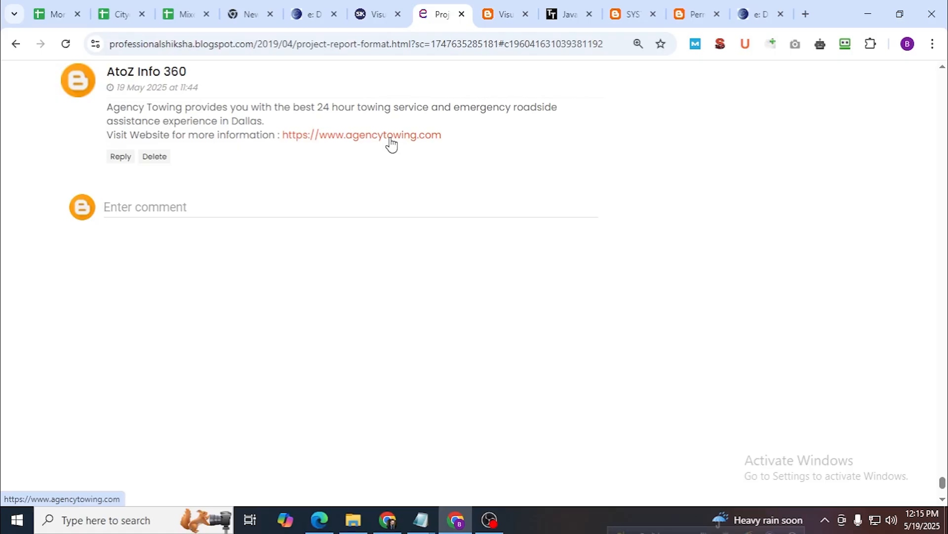
pyautogui.scroll(5, 494, 262)
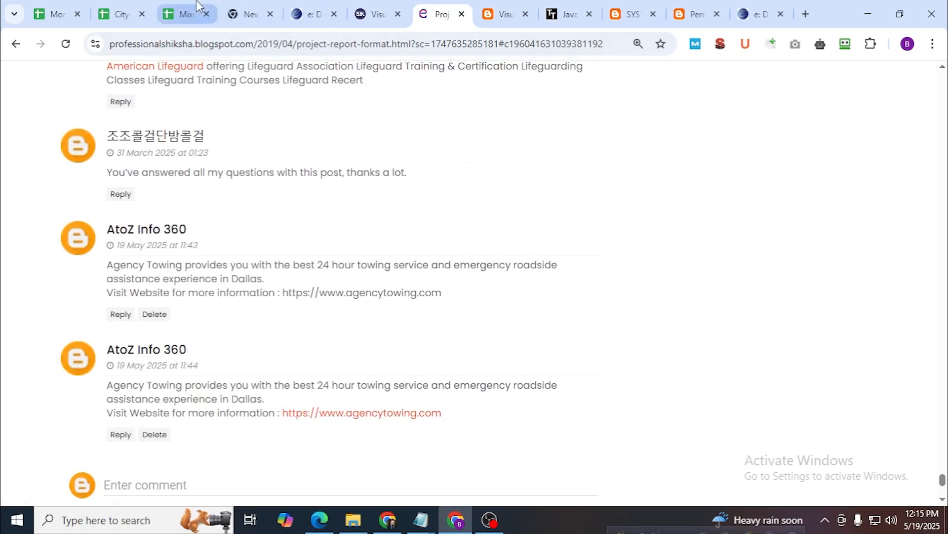
# Review the blog comment list and the ScreenShort Url column of the blog comment section in the Citydentalcenters.com/Backlinks report.
pyautogui.click(187, 14)
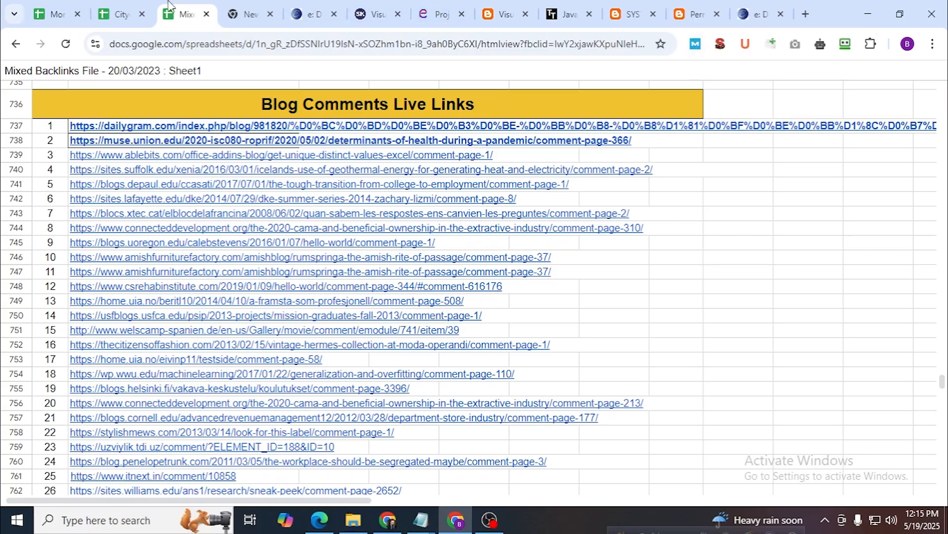
pyautogui.click(130, 14)
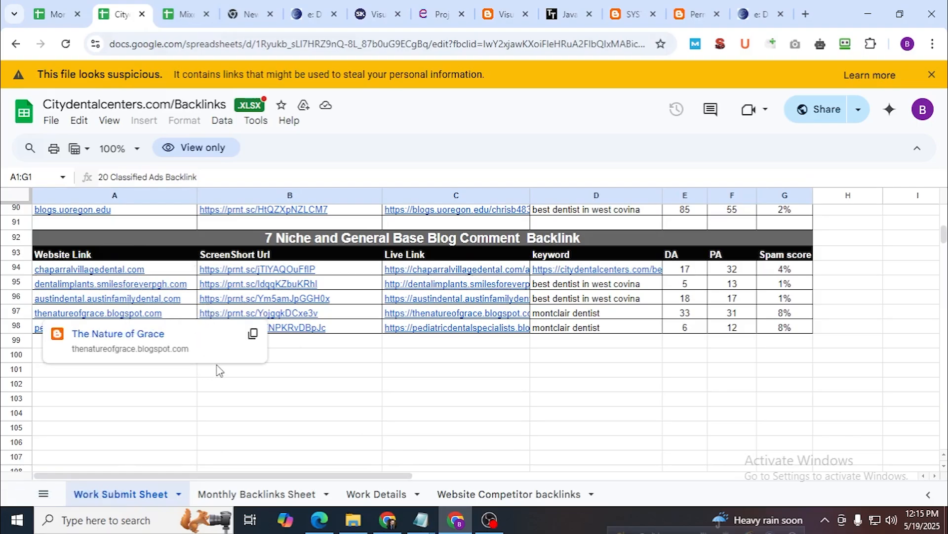
pyautogui.moveTo(314, 258); pyautogui.dragTo(323, 334)
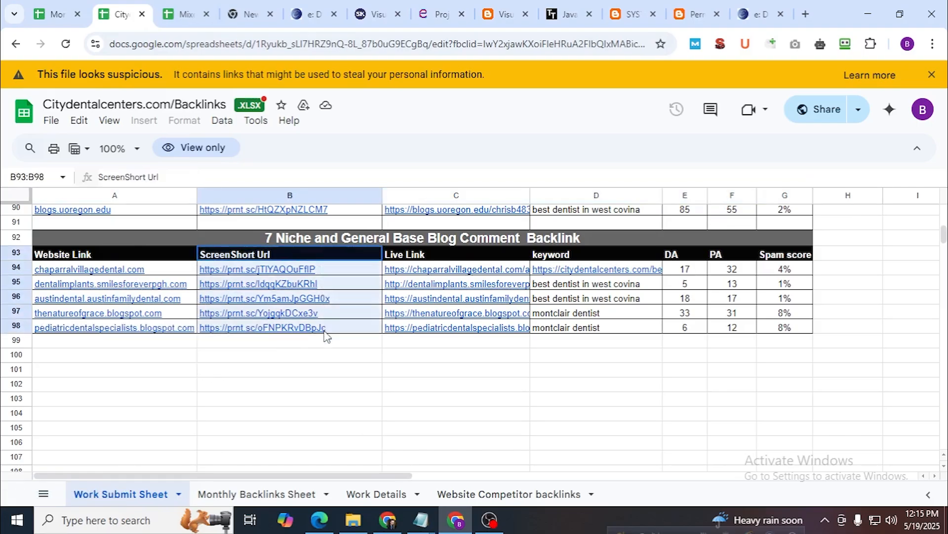
# Open Google Drive in a new browser tab and open the 100 PDF Submission spreadsheet last modified May 17, 2025 from My Drive.
pyautogui.click(811, 17)
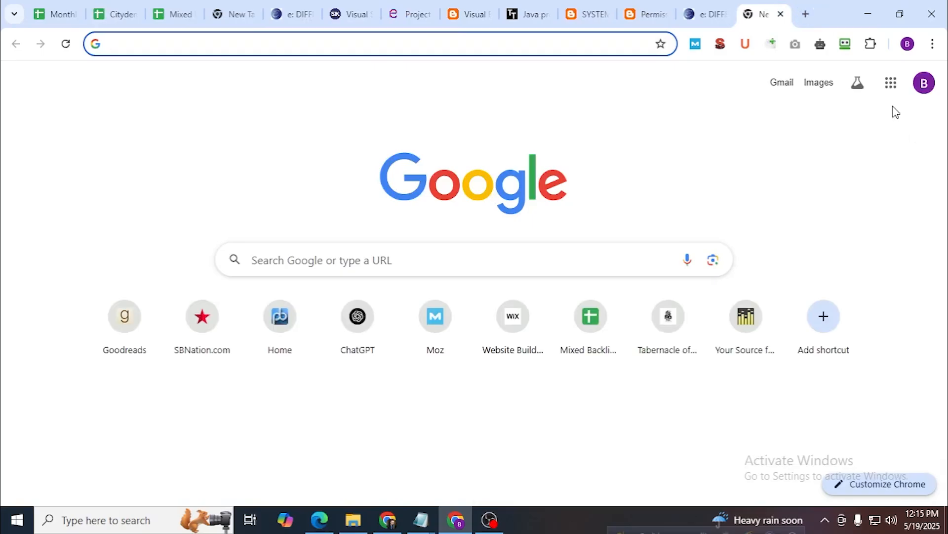
pyautogui.click(891, 83)
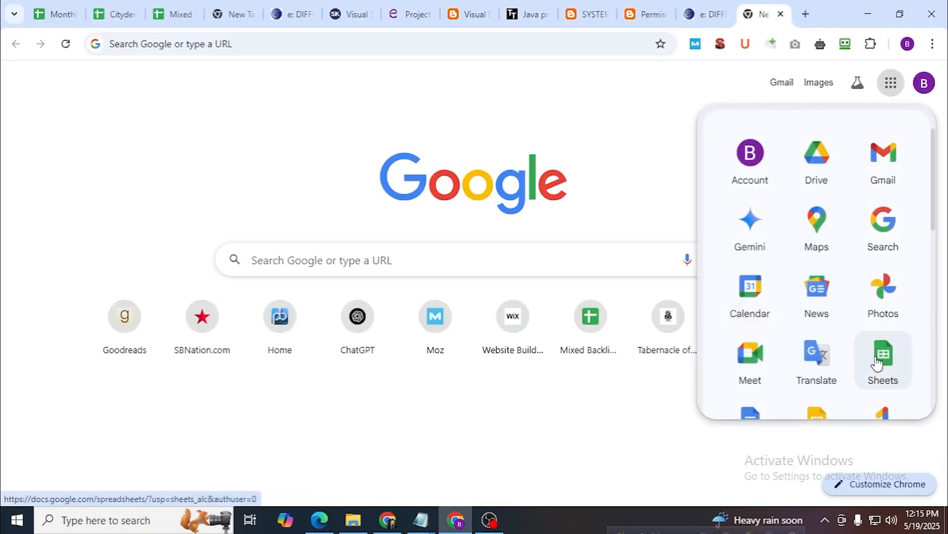
pyautogui.click(825, 185)
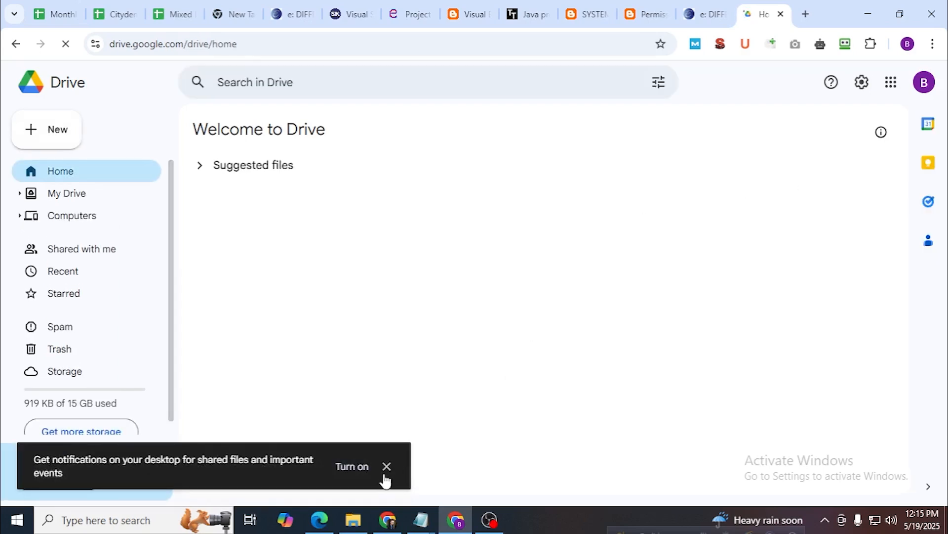
pyautogui.click(387, 467)
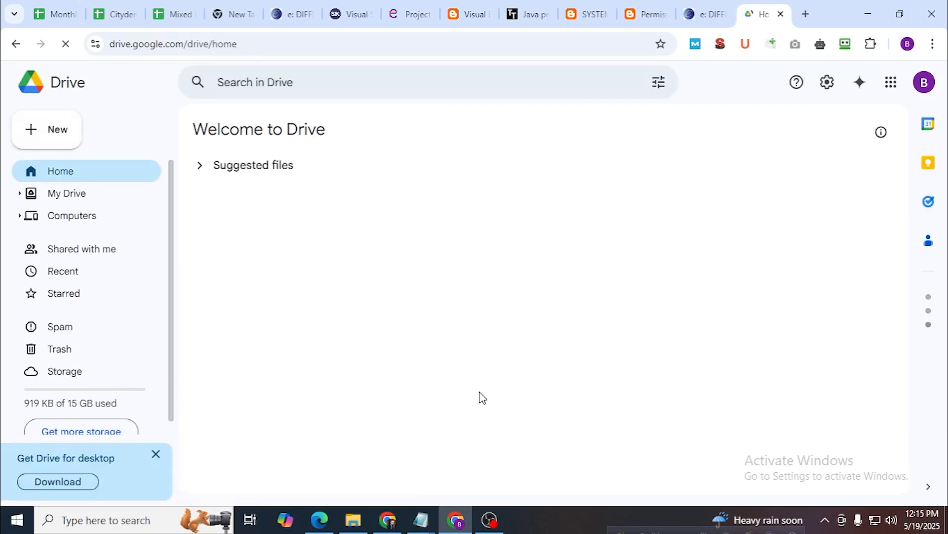
pyautogui.click(97, 202)
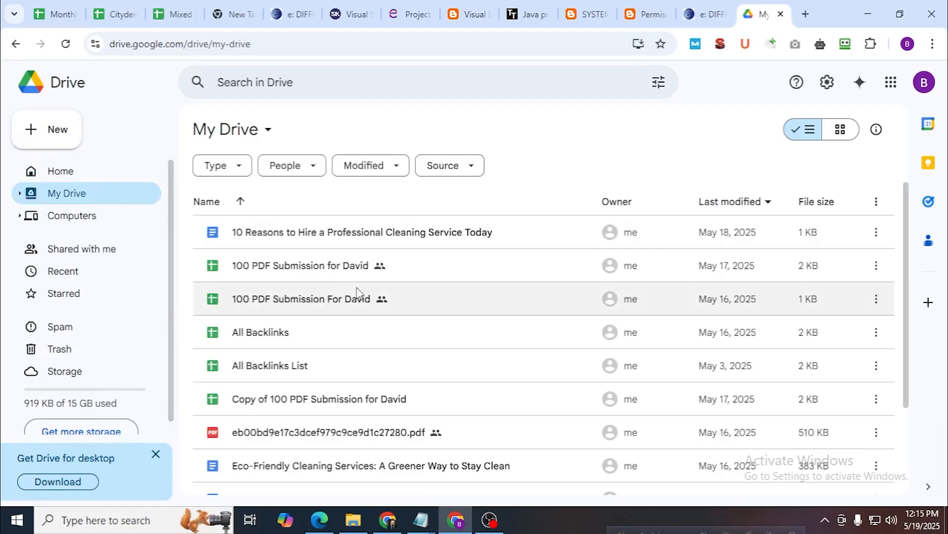
pyautogui.doubleClick(320, 271)
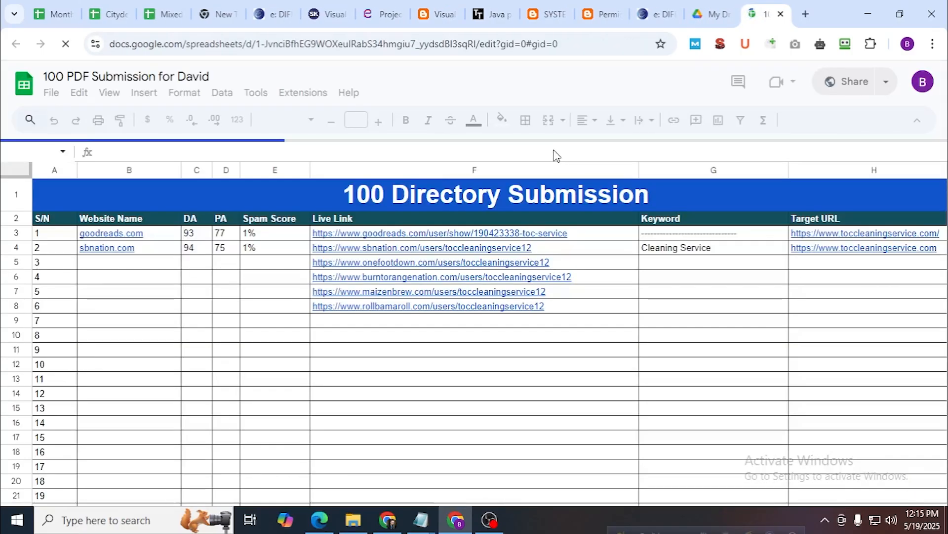
# Replace the spreadsheet's heading with "100 Blog Comments" and review the Website Name and Live Link entries.
pyautogui.tripleClick(396, 191)
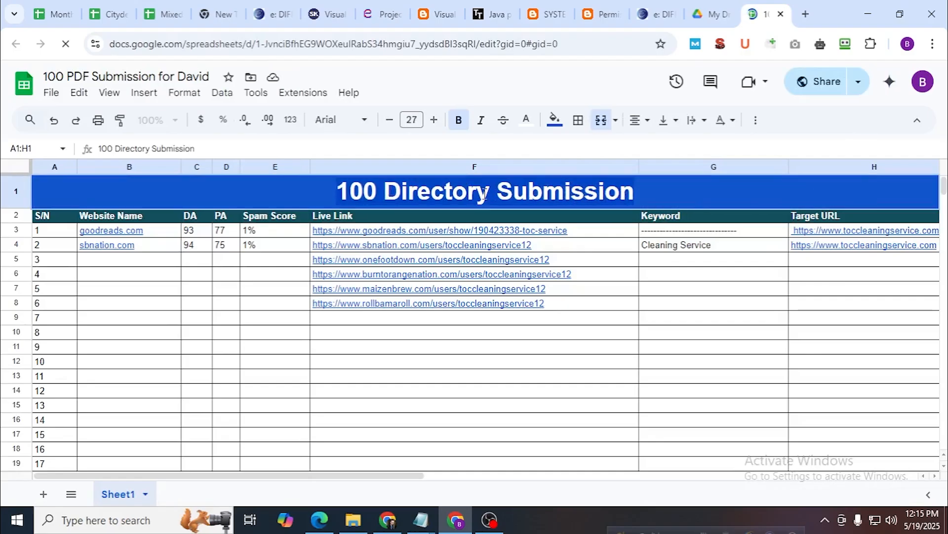
pyautogui.press('BackSpace')
pyautogui.write('1')
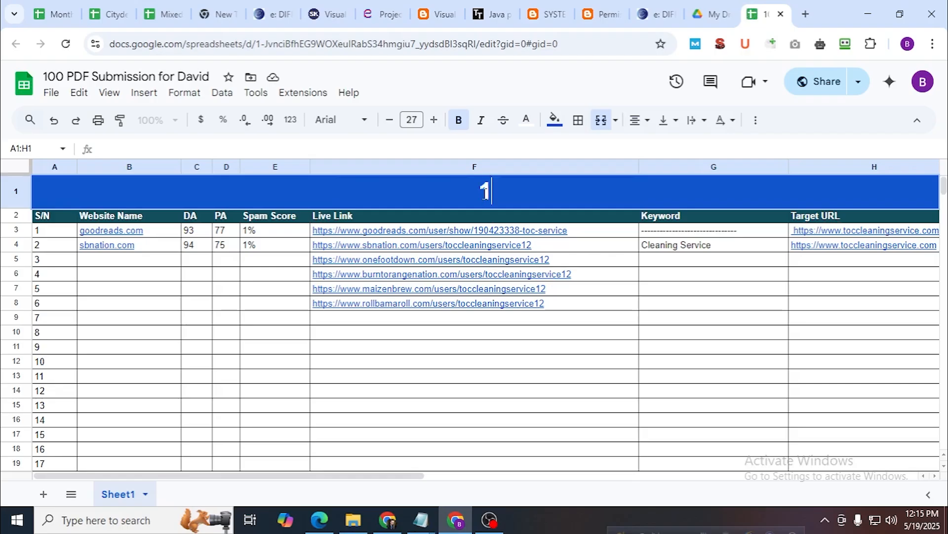
pyautogui.write('00 Blog COmme')
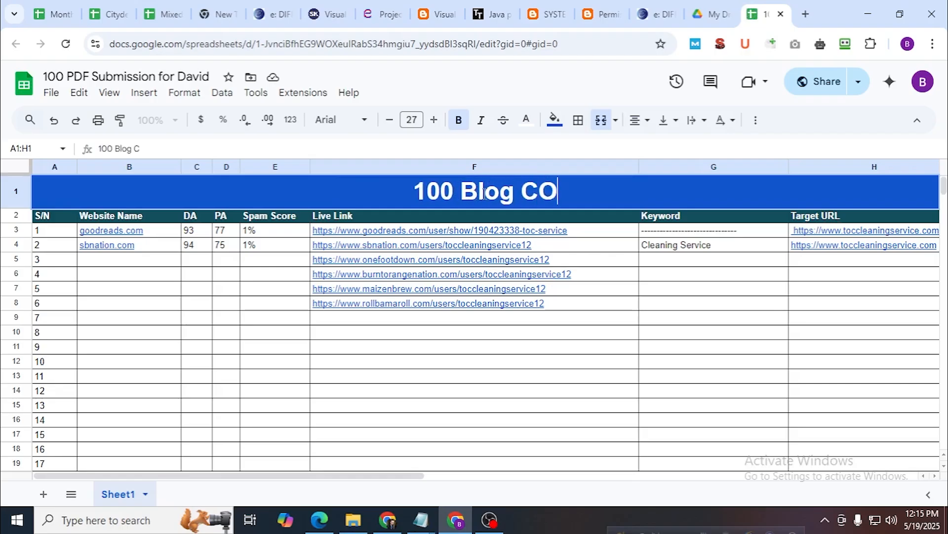
pyautogui.press('BackSpace')
pyautogui.press('BackSpace')
pyautogui.press('BackSpace')
pyautogui.press('BackSpace')
pyautogui.write('omments')
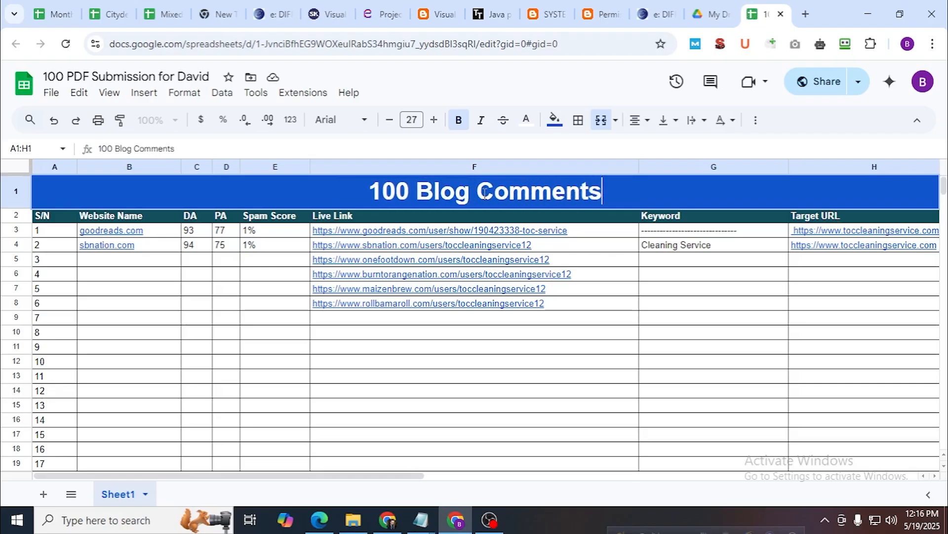
pyautogui.click(250, 380)
pyautogui.moveTo(144, 235); pyautogui.dragTo(149, 252)
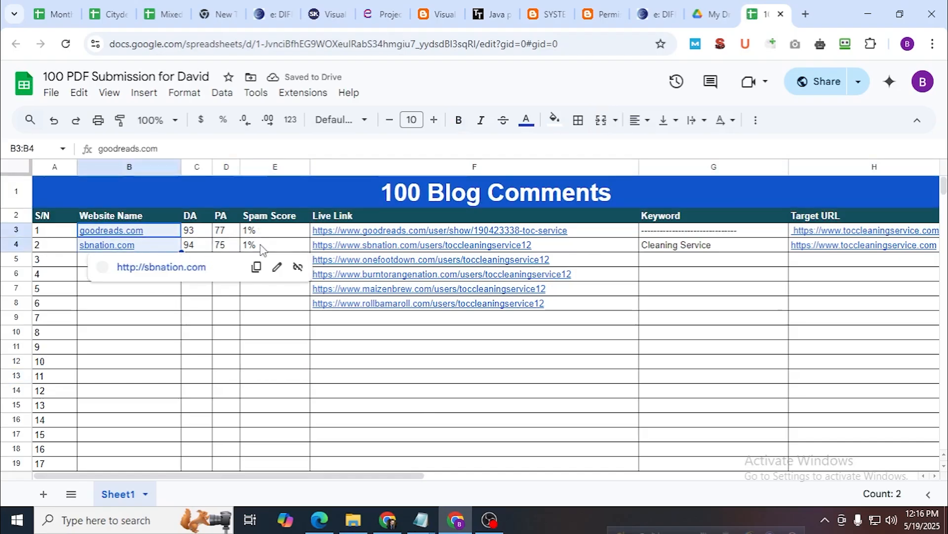
pyautogui.moveTo(413, 234); pyautogui.dragTo(427, 306)
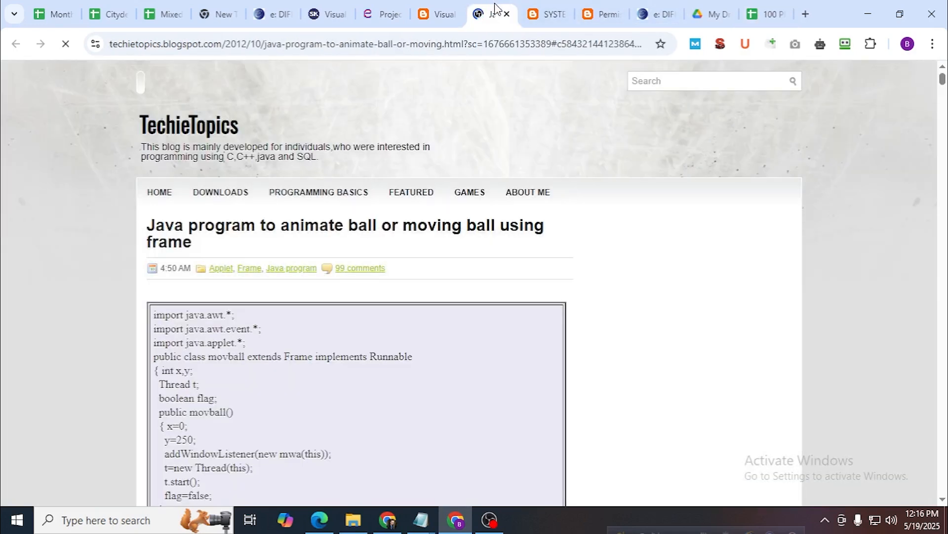
# Copy the link address of the newest Agency Towing comment on the Project Report Format post and load it in the browser.
pyautogui.click(438, 11)
pyautogui.click(383, 7)
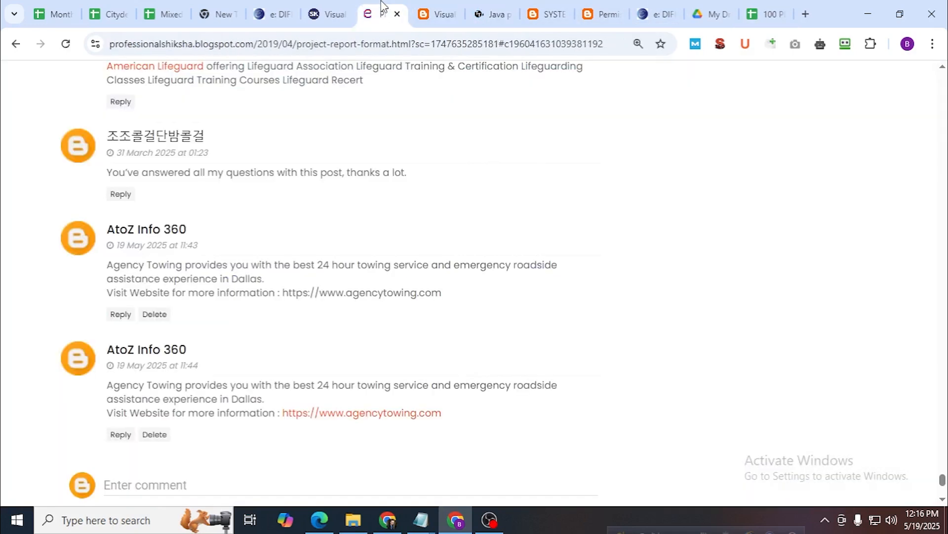
pyautogui.scroll(-2, 365, 360)
pyautogui.rightClick(150, 304)
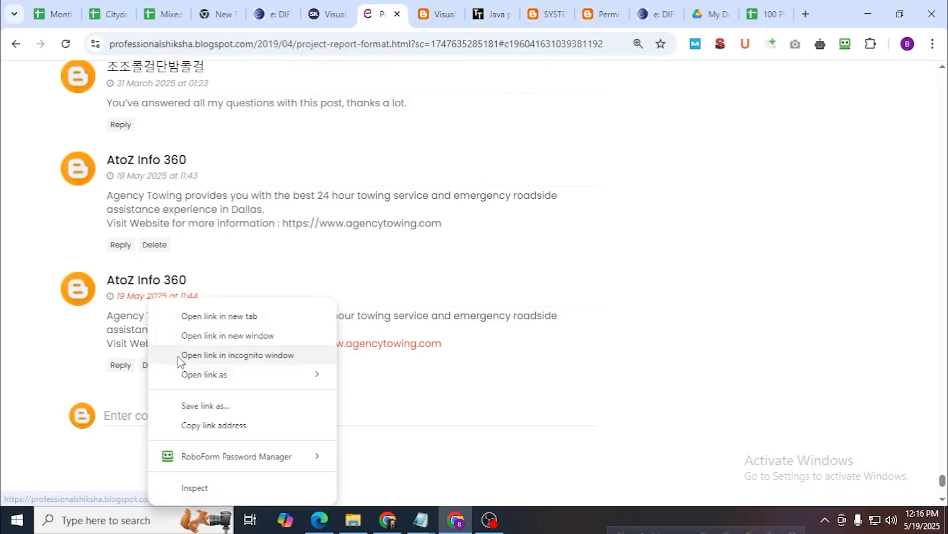
pyautogui.click(196, 424)
pyautogui.click(233, 42)
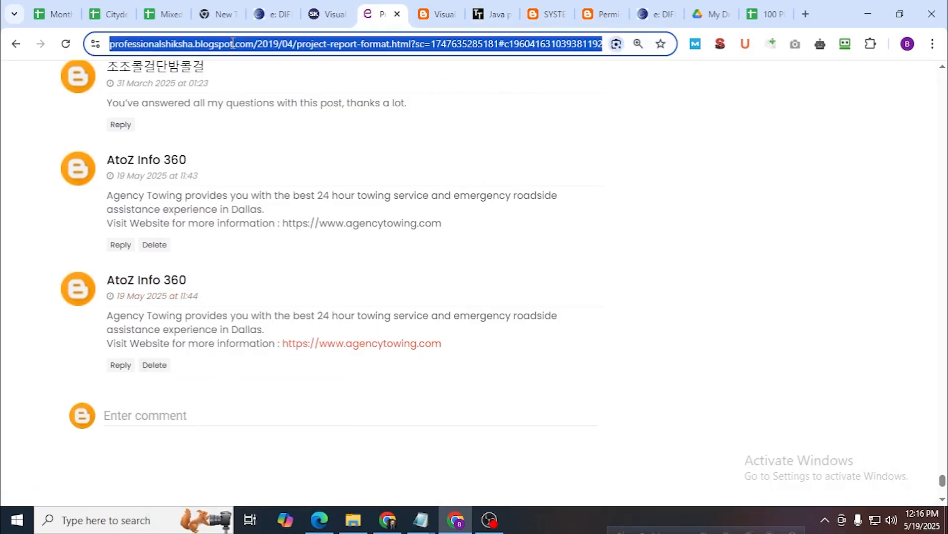
pyautogui.hotkey('ctrl', 'v')
pyautogui.press('Return')
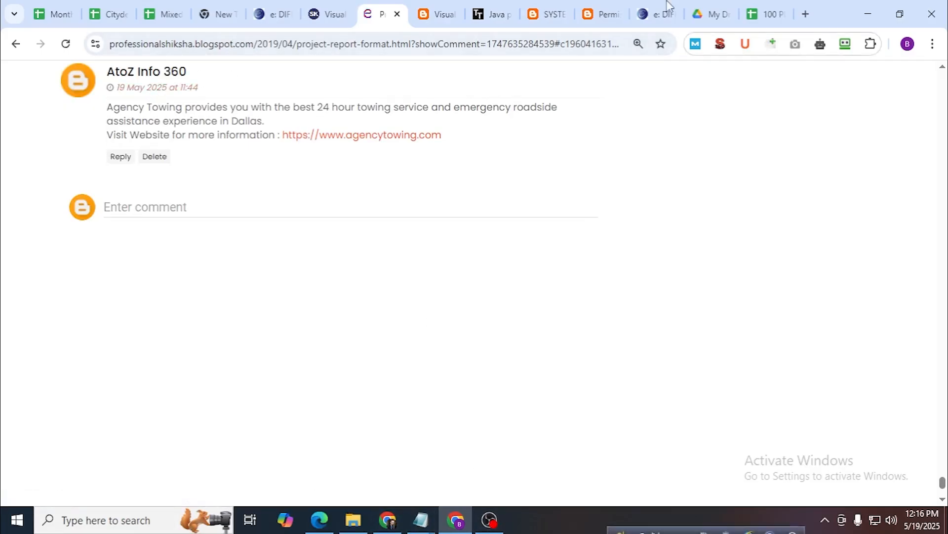
# Clear the old live links in F3:F8 of the 100 Blog Comments sheet and paste the copied comment link into F3.
pyautogui.click(143, 6)
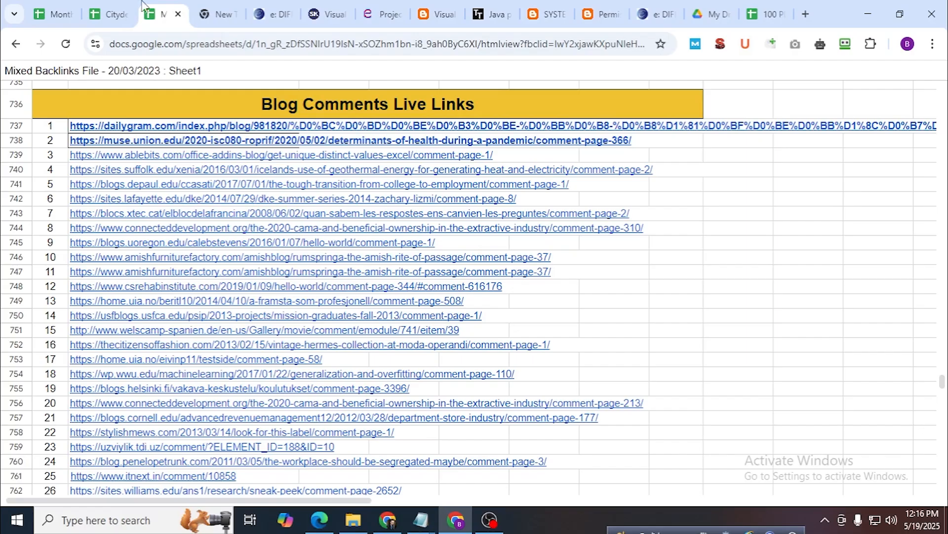
pyautogui.click(106, 11)
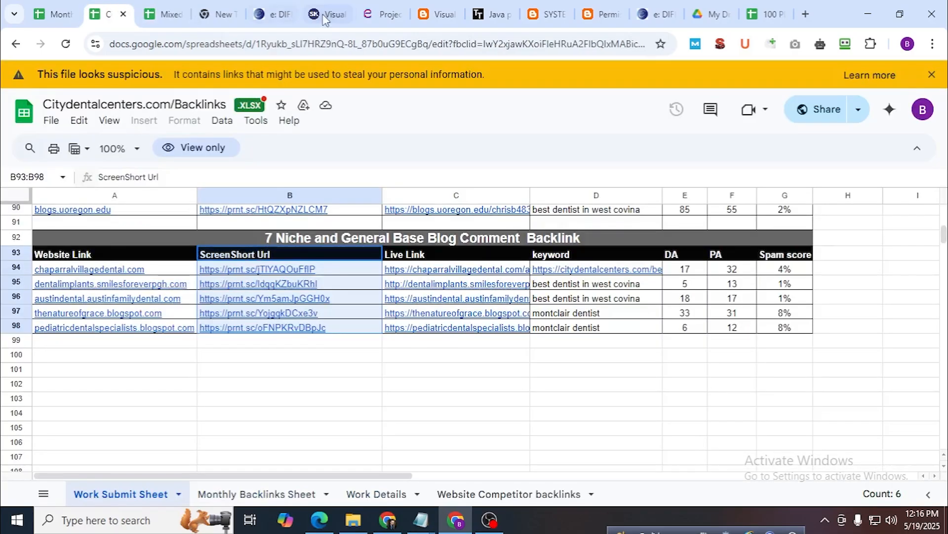
pyautogui.click(771, 12)
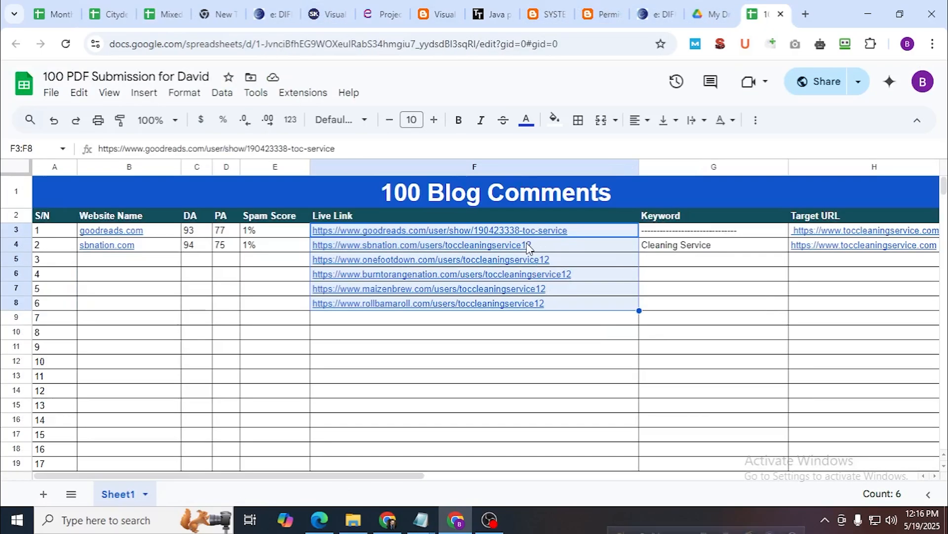
pyautogui.moveTo(527, 235); pyautogui.dragTo(544, 303)
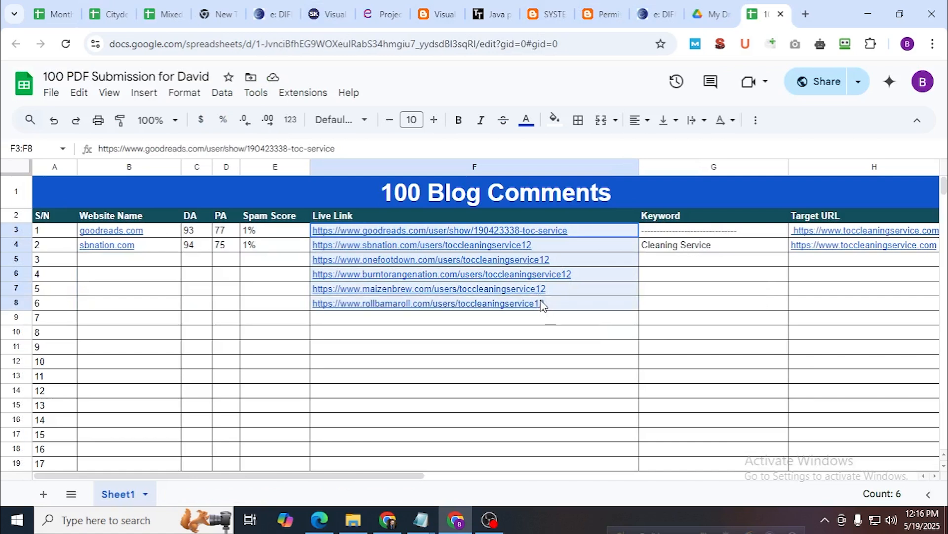
pyautogui.press('Delete')
pyautogui.click(435, 234)
pyautogui.hotkey('ctrl', 'v')
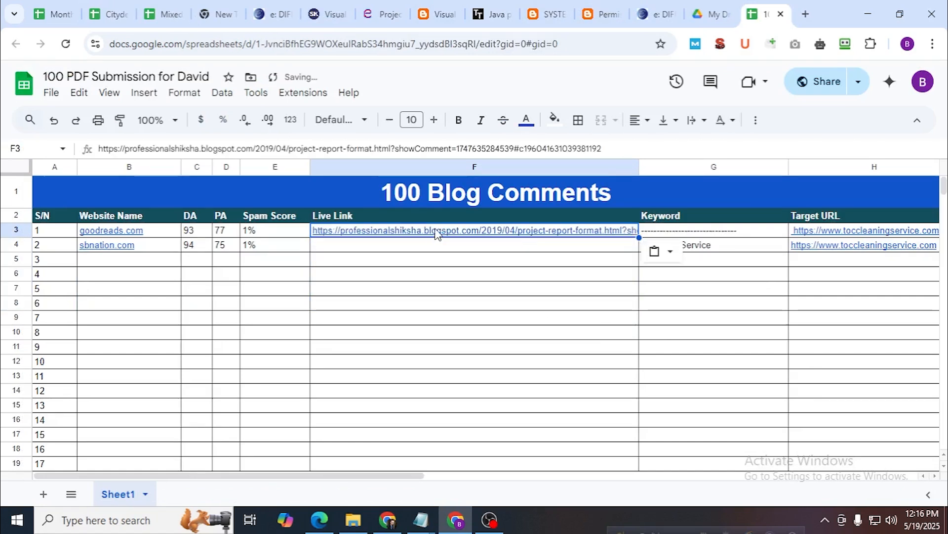
# Return to the Project Report Format post and check which profiles its comment form offers for commenting.
pyautogui.click(680, 234)
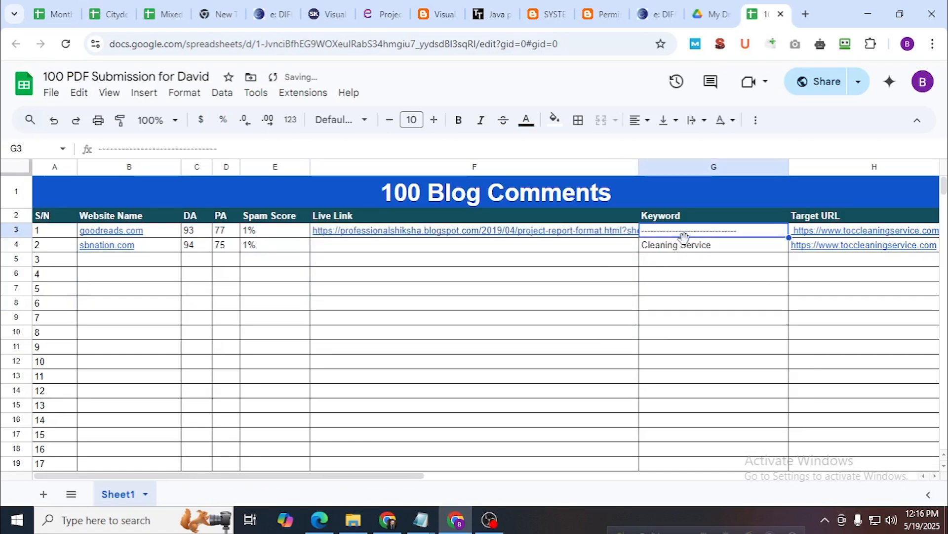
pyautogui.click(437, 10)
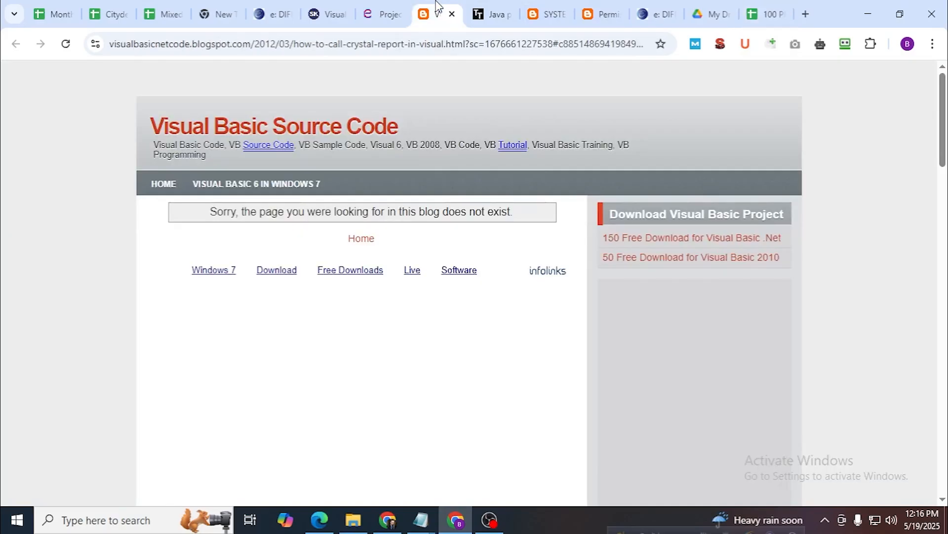
pyautogui.click(381, 13)
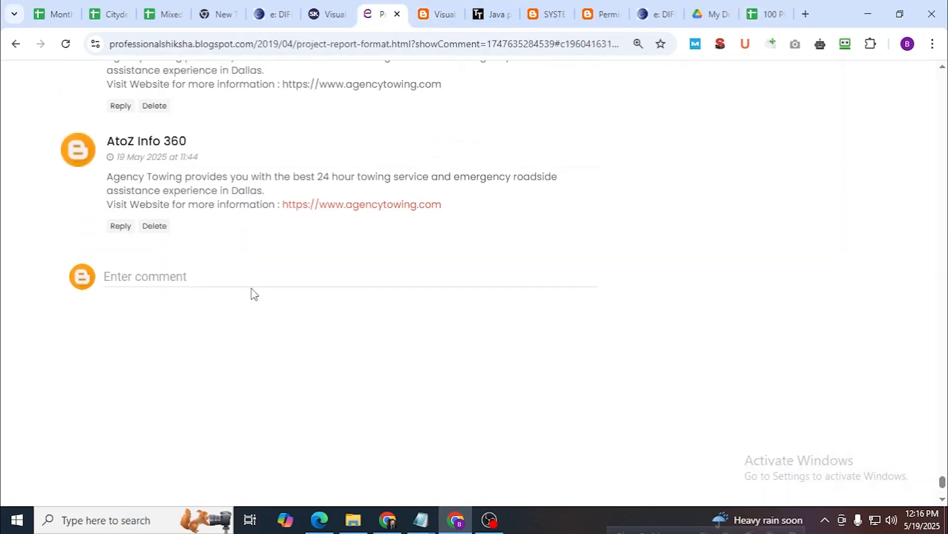
pyautogui.click(169, 278)
pyautogui.click(251, 276)
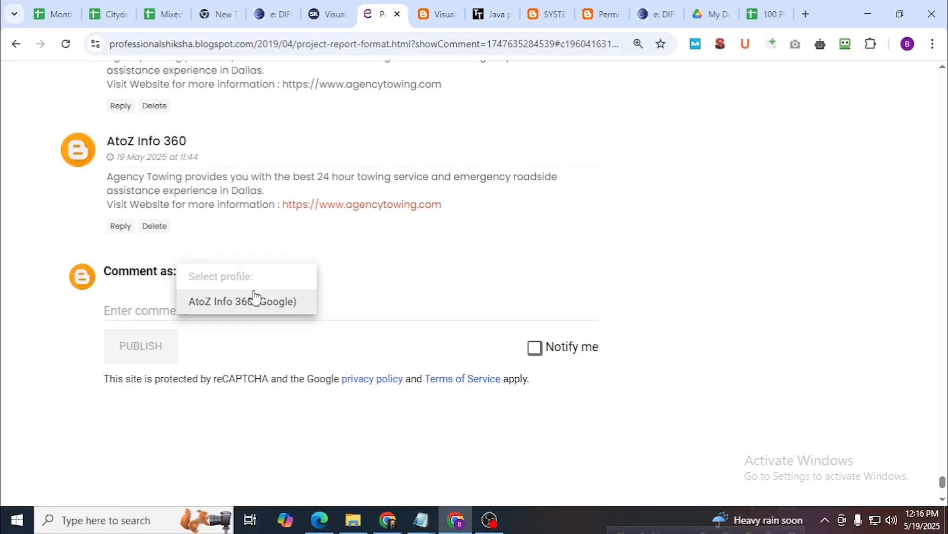
pyautogui.click(147, 307)
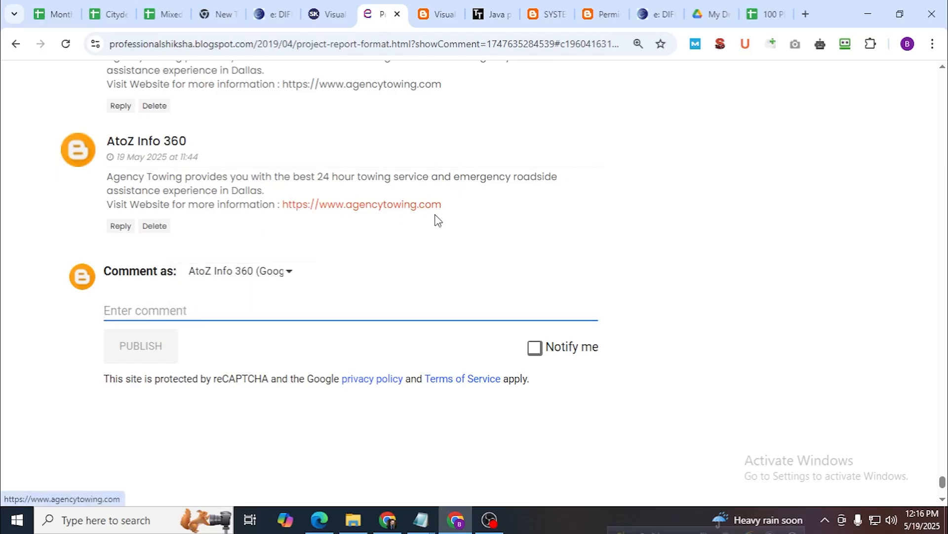
pyautogui.moveTo(443, 204); pyautogui.dragTo(283, 212)
pyautogui.hotkey('ctrl', 'c')
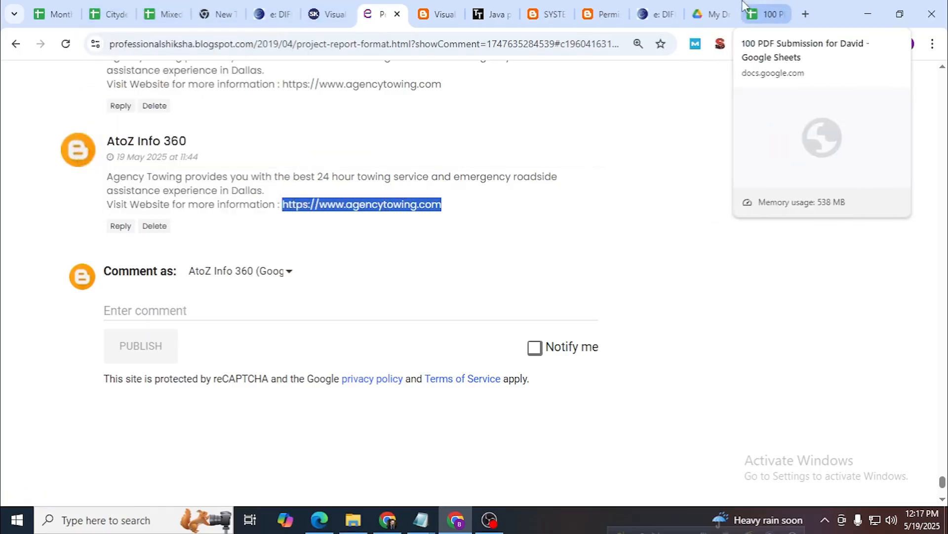
pyautogui.click(765, 14)
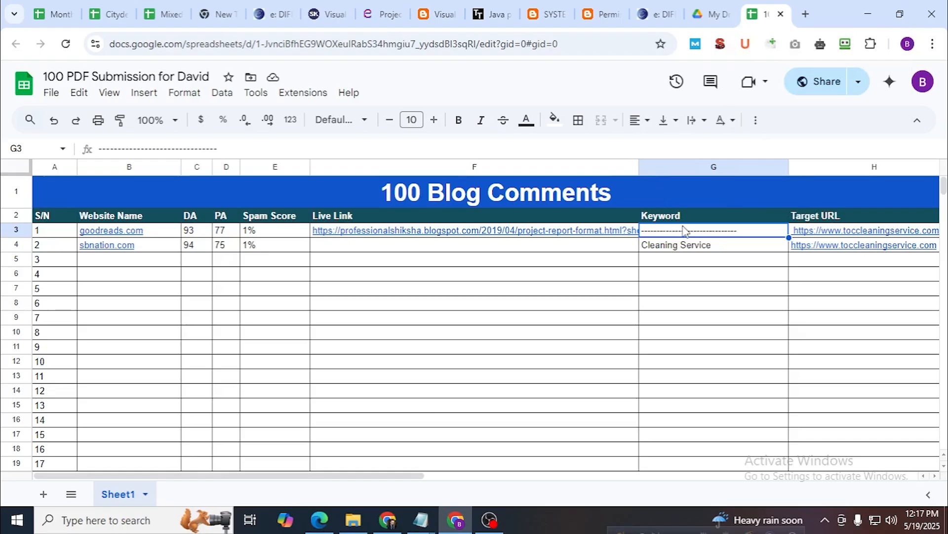
# Clear the old Keyword and Target URL entries in G3:H4 of the 100 Blog Comments sheet.
pyautogui.moveTo(405, 481); pyautogui.dragTo(493, 480)
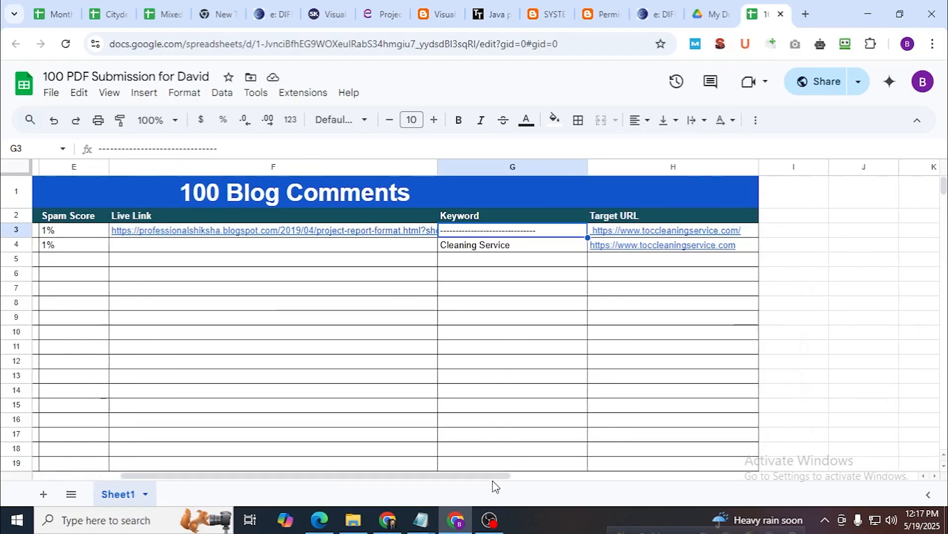
pyautogui.click(619, 232)
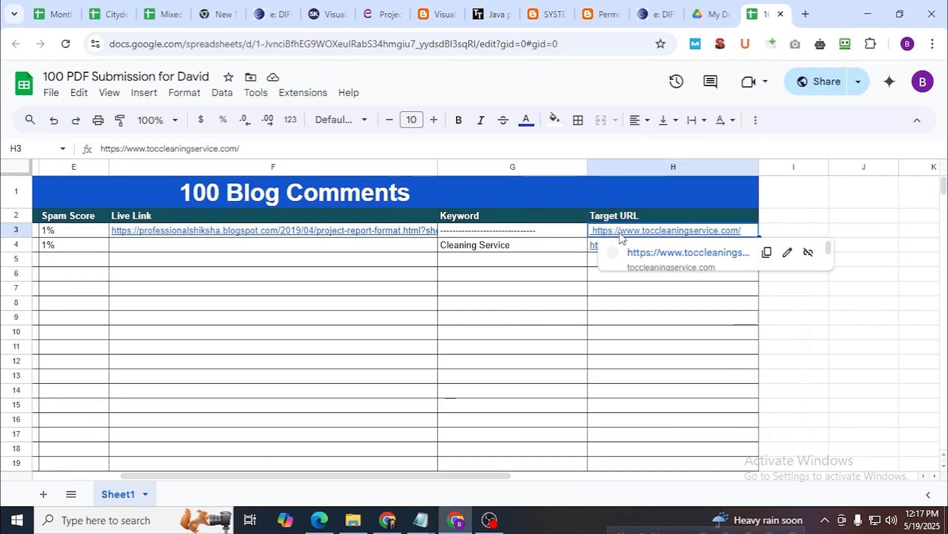
pyautogui.press('Delete')
pyautogui.click(599, 248)
pyautogui.press('Delete')
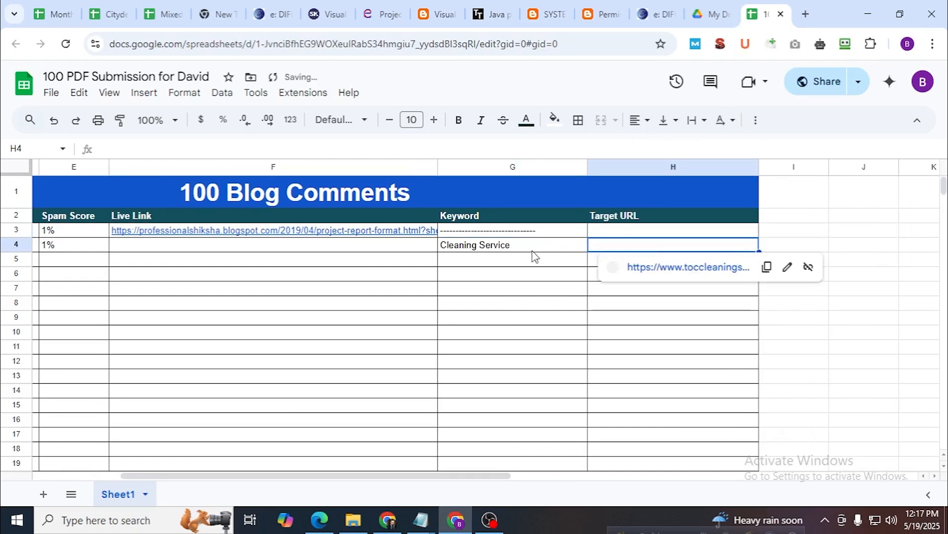
pyautogui.click(524, 249)
pyautogui.press('Delete')
pyautogui.click(516, 233)
pyautogui.press('Delete')
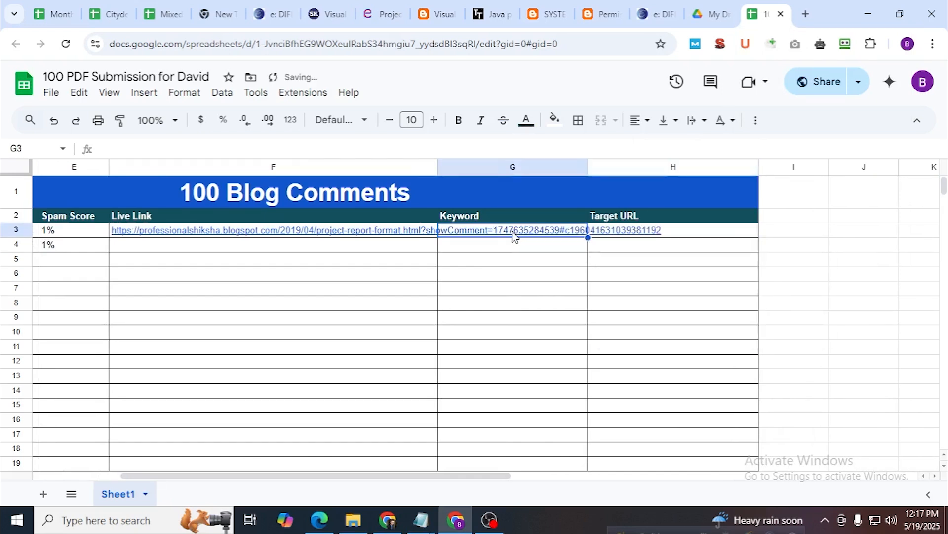
pyautogui.hotkey('ctrl', 'v')
pyautogui.click(641, 232)
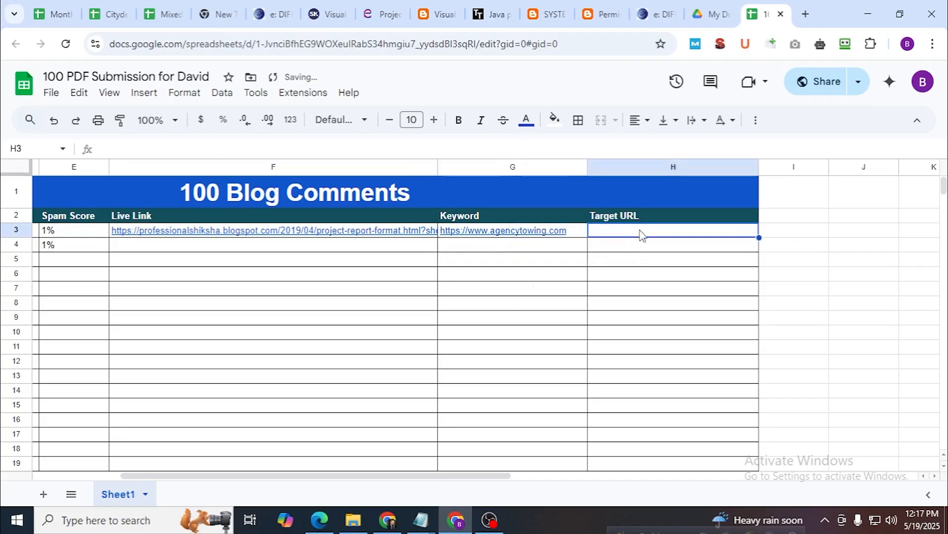
pyautogui.write('https://www.agencytowing.com')
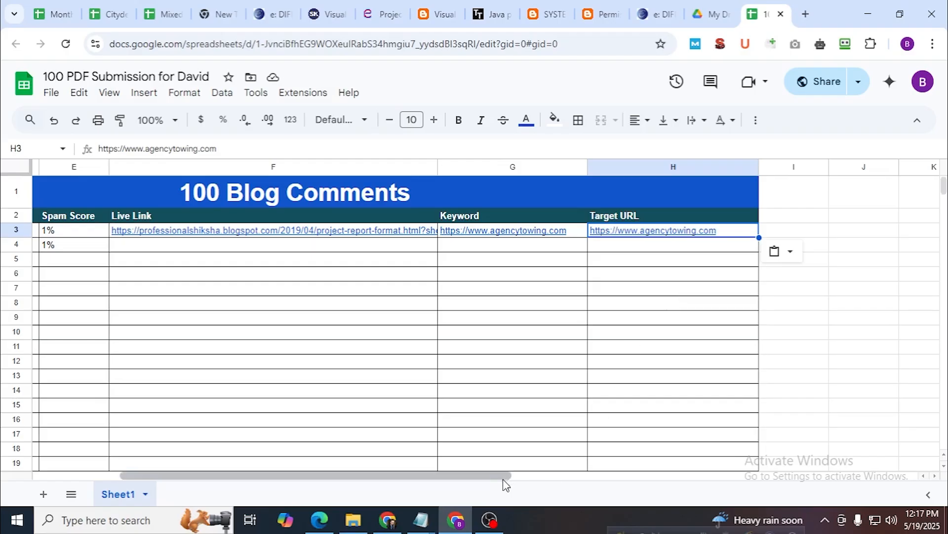
# Widen column I beside Target URL and enter the header "Screenshort URL" in I2.
pyautogui.moveTo(503, 476); pyautogui.dragTo(597, 481)
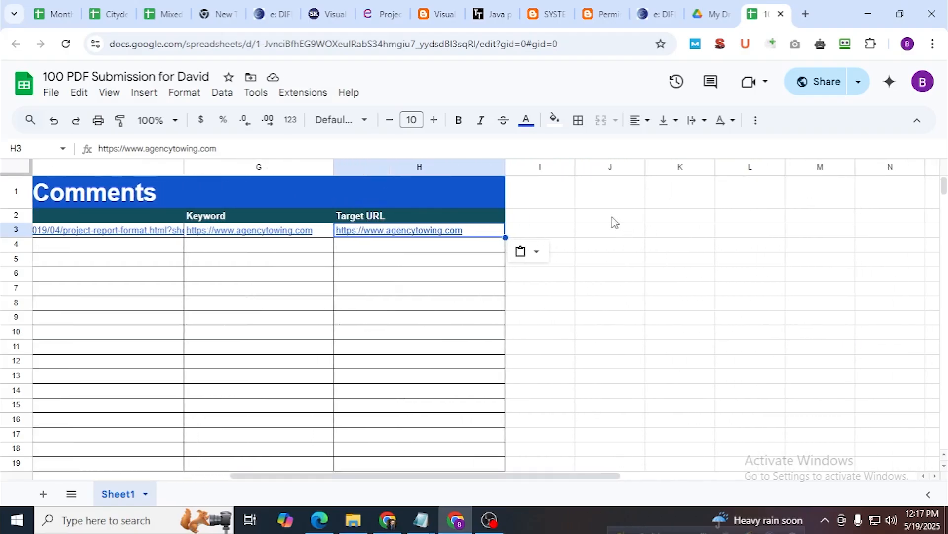
pyautogui.moveTo(576, 167); pyautogui.dragTo(716, 168)
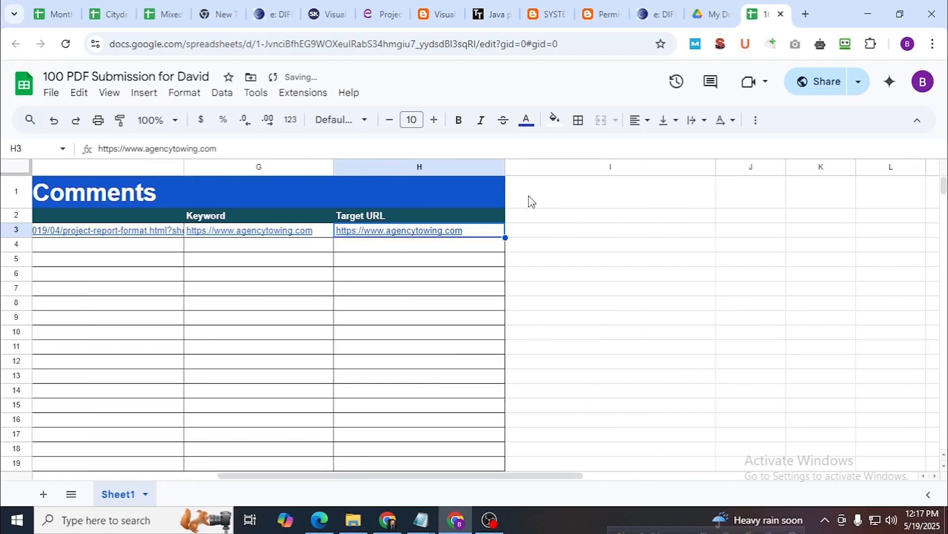
pyautogui.click(532, 200)
pyautogui.click(536, 216)
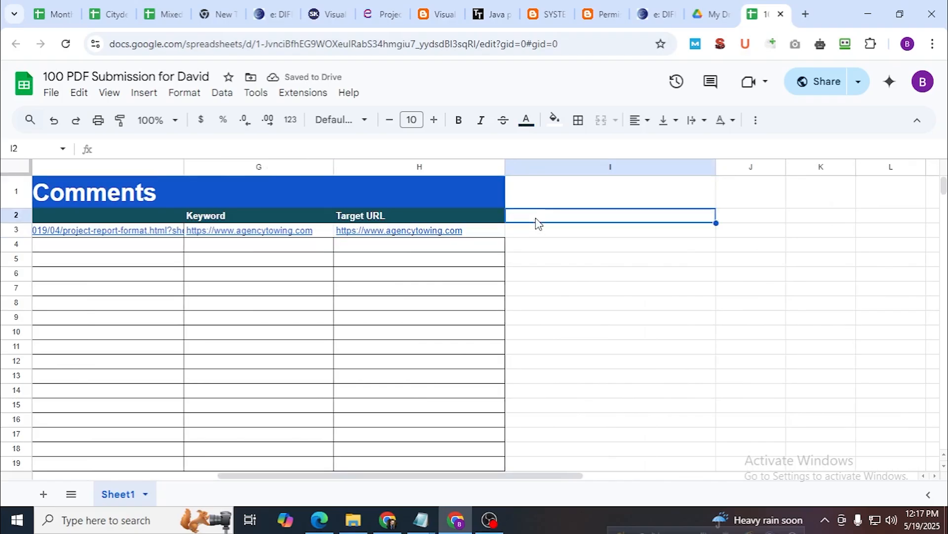
pyautogui.write('S')
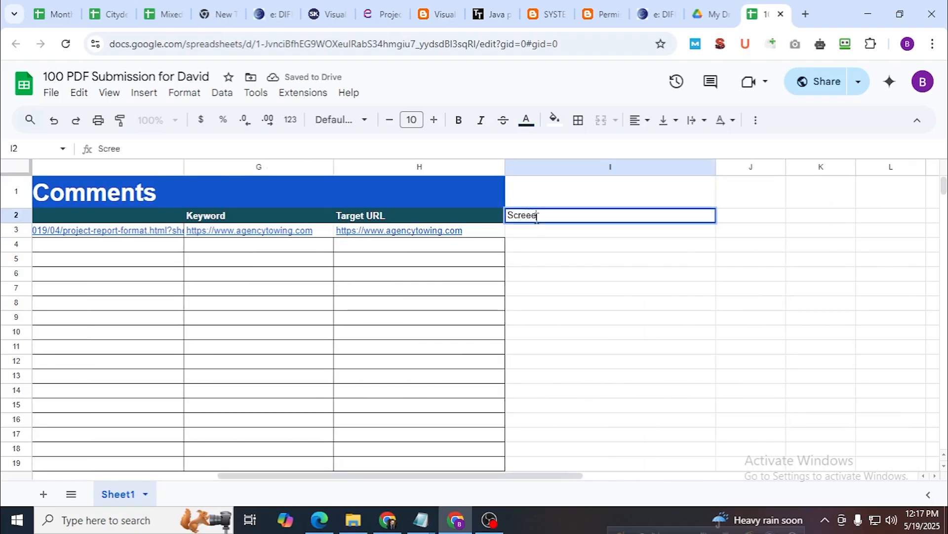
pyautogui.write('creenshort URL')
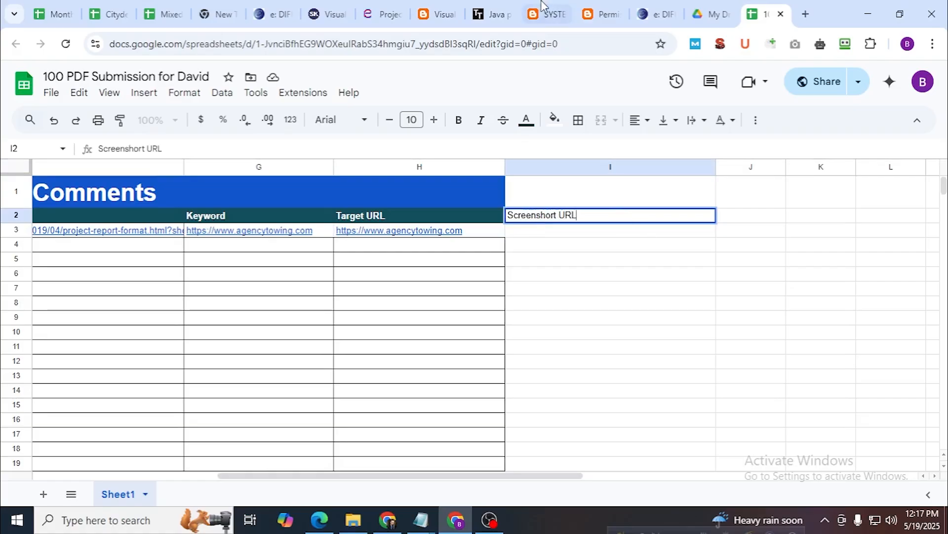
# Capture a screenshot of the newest comment on the Project Report Format post and frame the commenter name, comment text and website link with red rectangles.
pyautogui.click(441, 7)
pyautogui.click(372, 7)
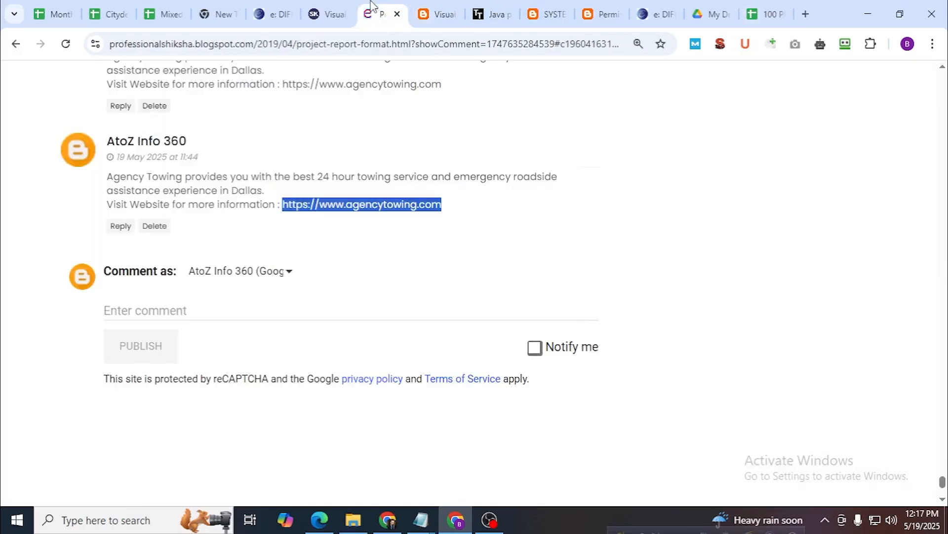
pyautogui.click(782, 219)
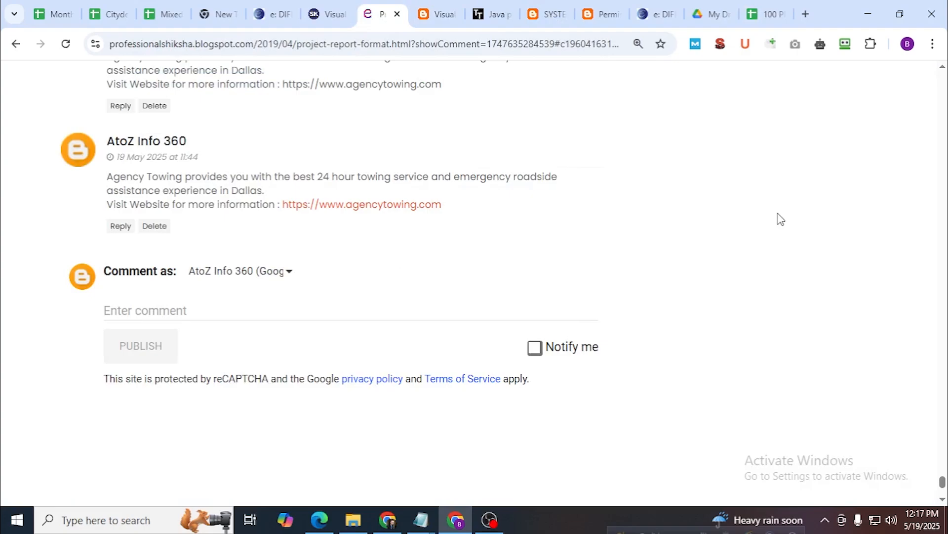
pyautogui.press('Print')
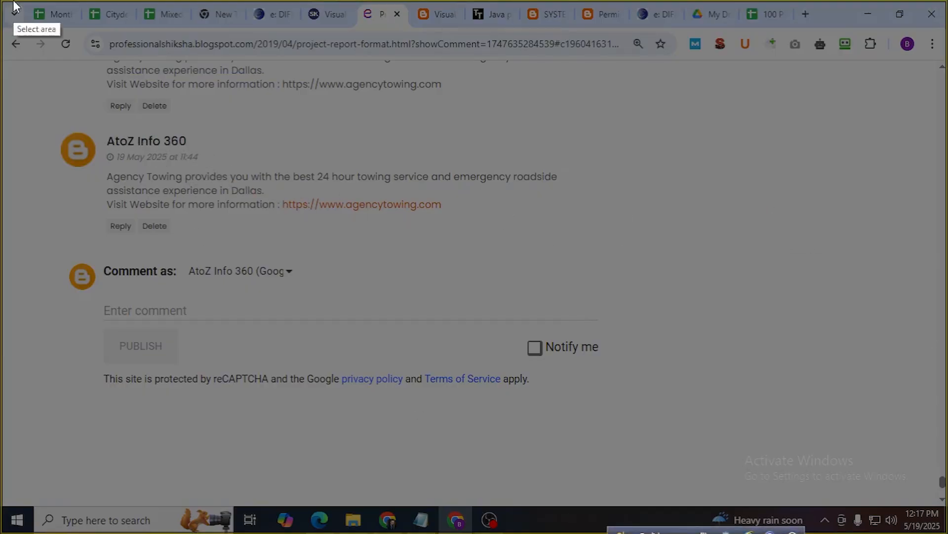
pyautogui.moveTo(2, 27)
pyautogui.mouseDown()
pyautogui.moveTo(192, 108)
pyautogui.moveTo(722, 370)
pyautogui.moveTo(865, 523)
pyautogui.moveTo(843, 502)
pyautogui.mouseUp()
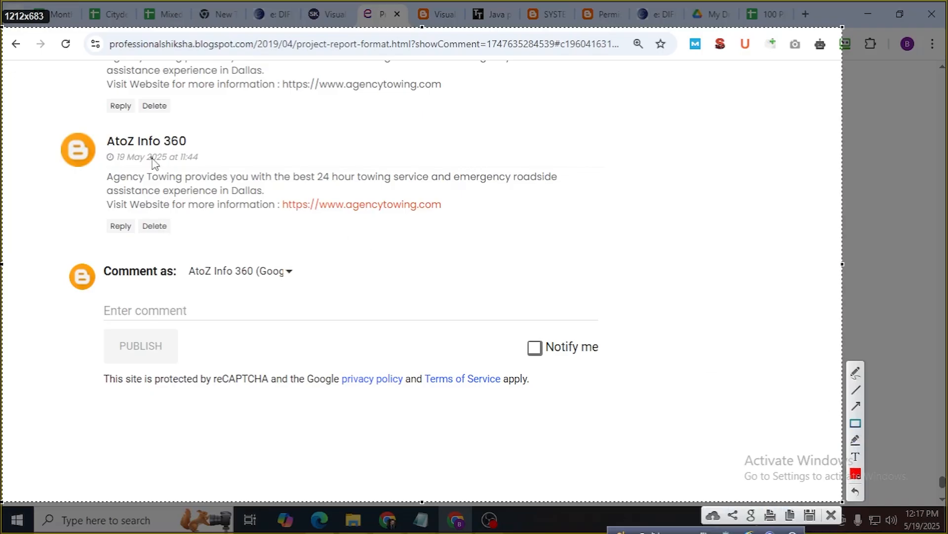
pyautogui.moveTo(102, 131); pyautogui.dragTo(197, 149)
pyautogui.moveTo(91, 170)
pyautogui.mouseDown()
pyautogui.moveTo(256, 207)
pyautogui.moveTo(587, 223)
pyautogui.mouseUp()
pyautogui.moveTo(282, 194); pyautogui.dragTo(466, 212)
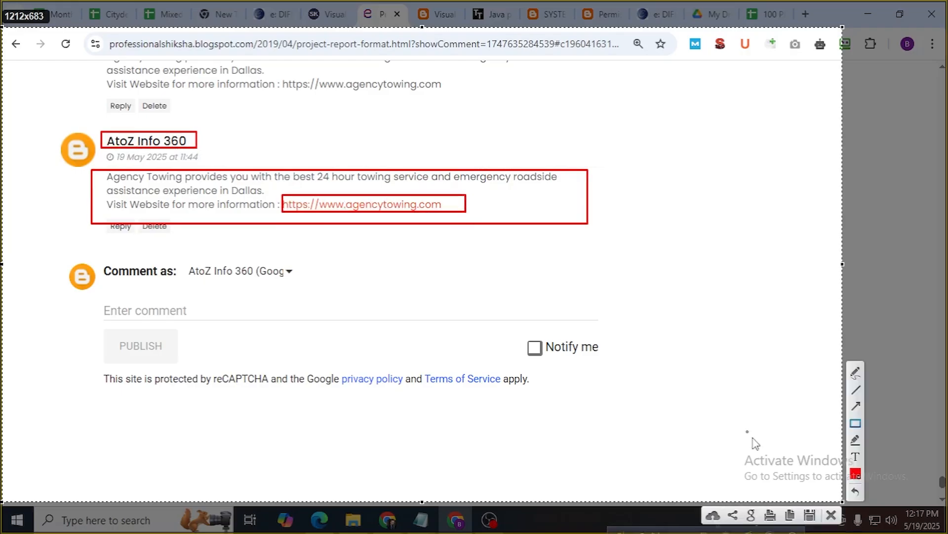
# Upload the annotated screenshot, copy its prnt.sc link and paste it into I3 of the 100 Blog Comments sheet.
pyautogui.click(714, 515)
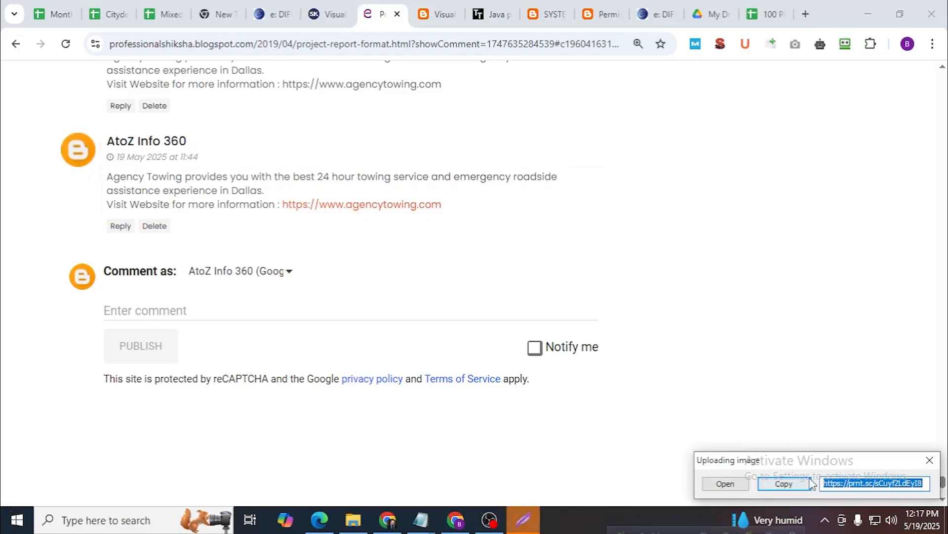
pyautogui.click(784, 483)
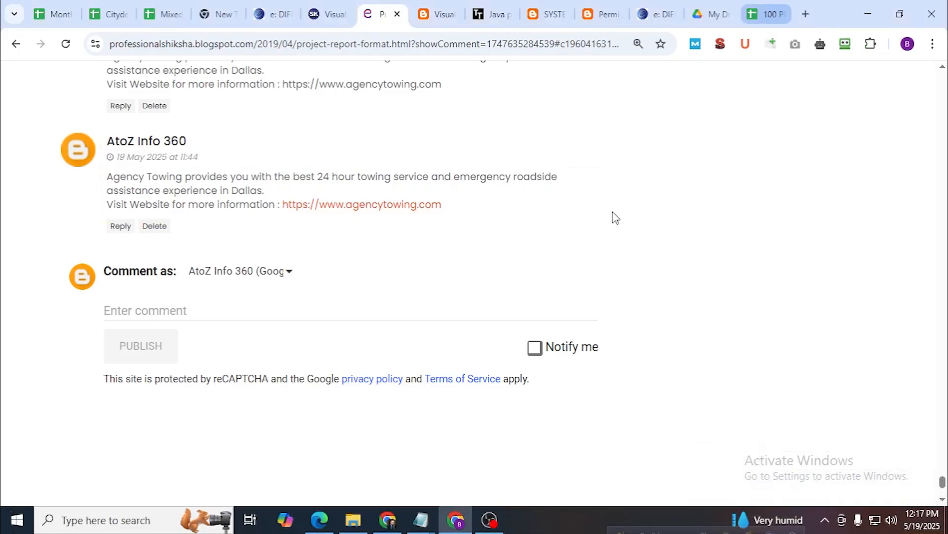
pyautogui.click(766, 14)
pyautogui.click(581, 230)
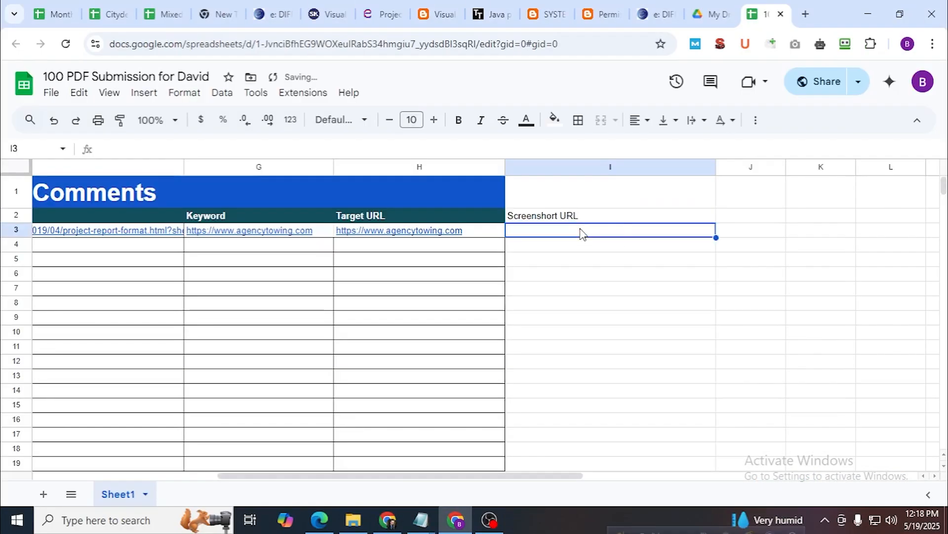
pyautogui.hotkey('ctrl', 'v')
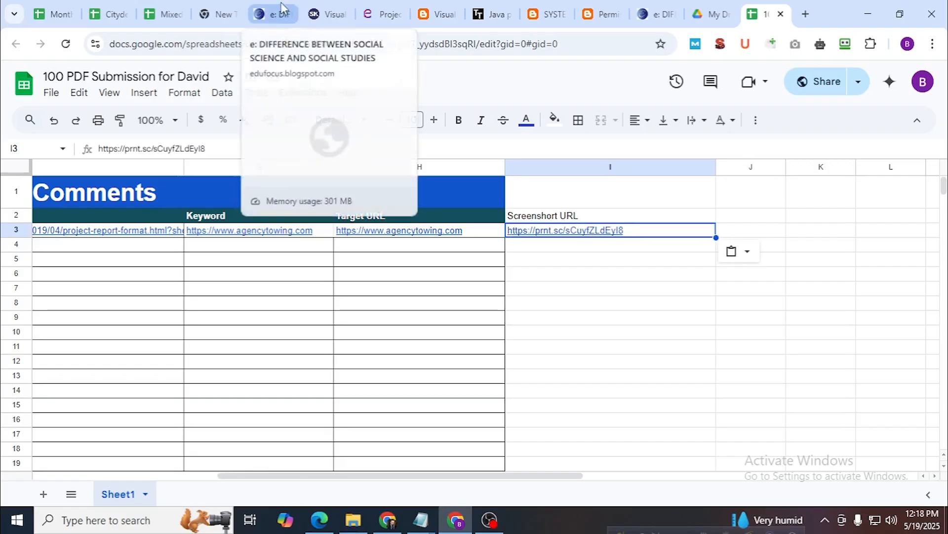
# Close all the open blog post pages and the empty new tab page, and bring up the Mixed Backlinks File.
pyautogui.click(288, 14)
pyautogui.click(288, 15)
pyautogui.click(289, 15)
pyautogui.click(288, 15)
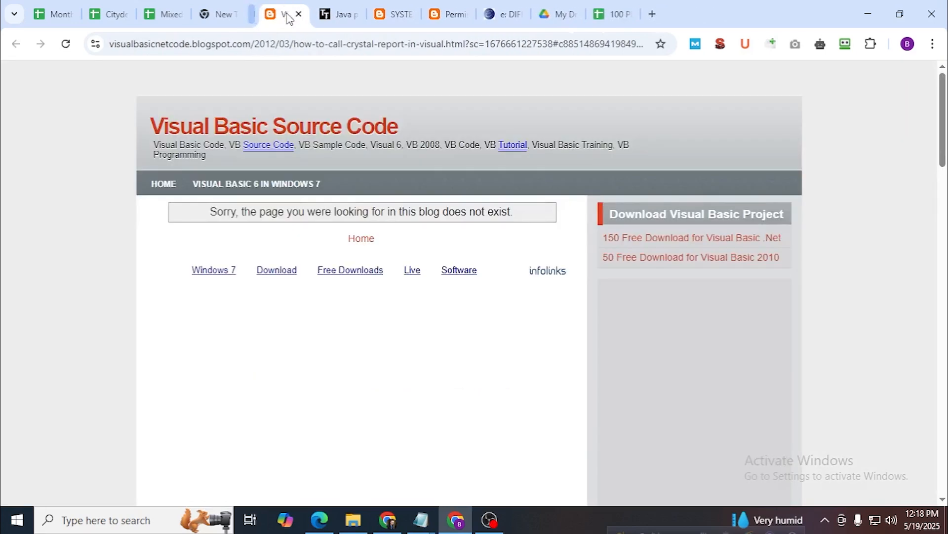
pyautogui.click(288, 15)
pyautogui.click(289, 14)
pyautogui.click(288, 15)
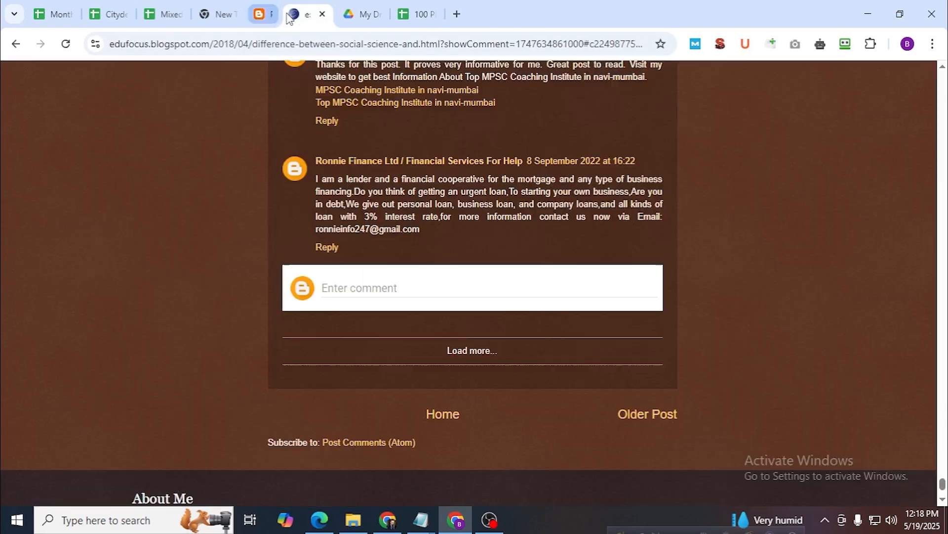
pyautogui.click(289, 14)
pyautogui.click(288, 15)
pyautogui.click(225, 14)
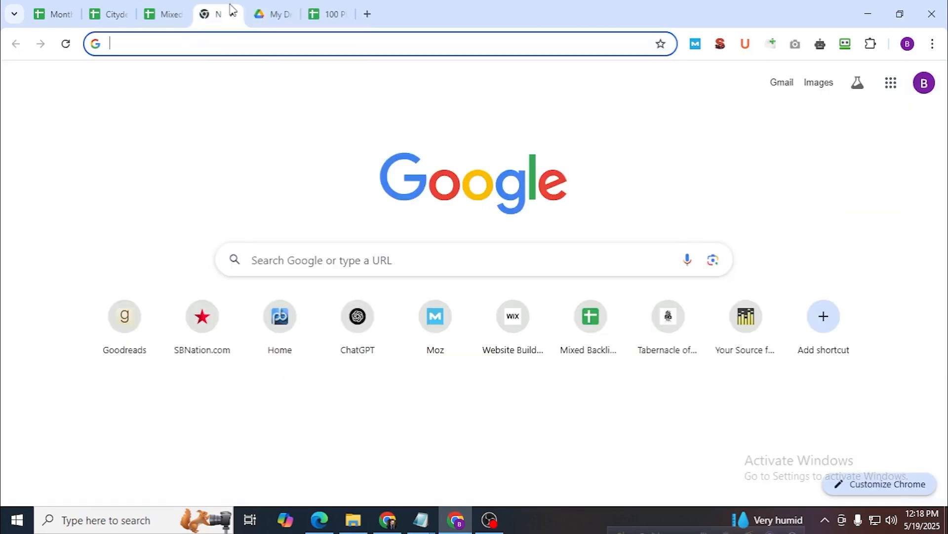
pyautogui.click(237, 14)
pyautogui.click(186, 7)
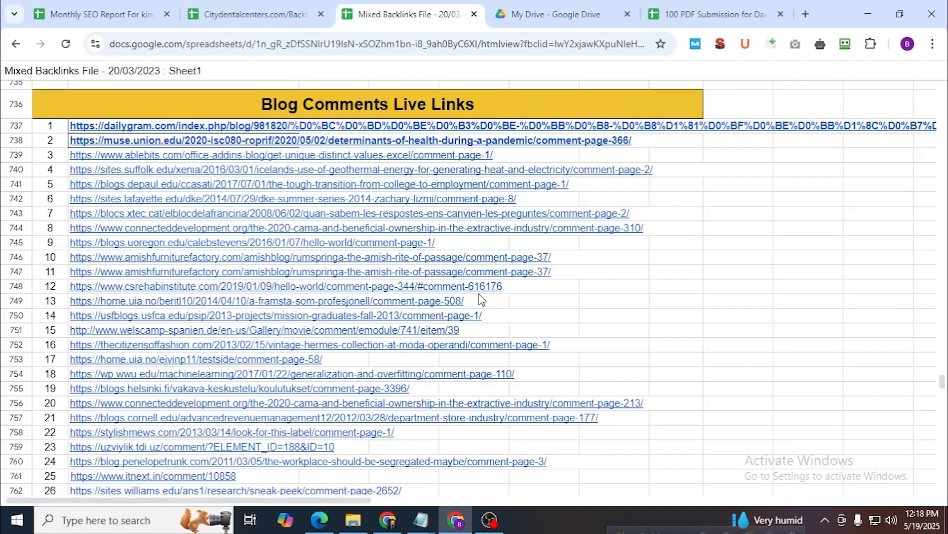
# Switch to the Blog Comment note in Notepad and replace "health" with "travel" in the search phrase "post a comment health usa on blogspot.com".
pyautogui.moveTo(421, 519)
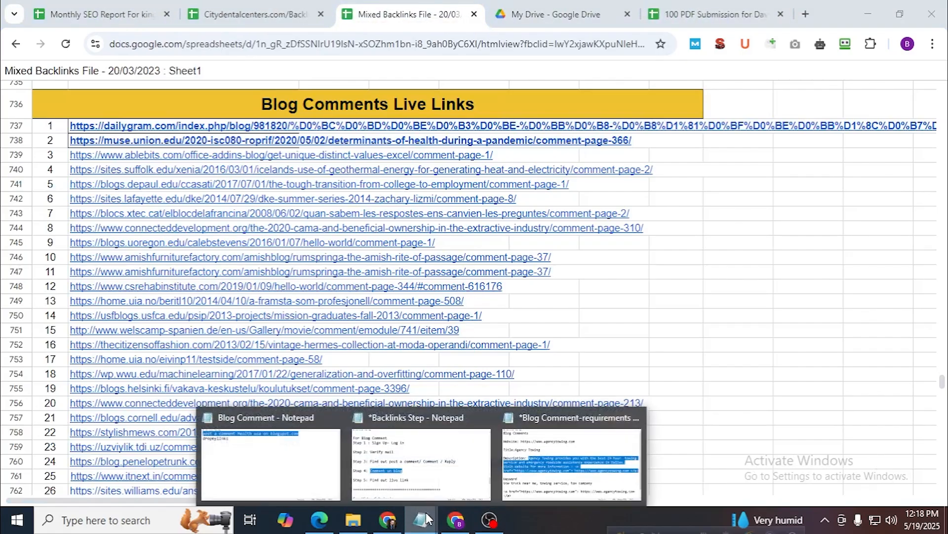
pyautogui.click(302, 475)
pyautogui.click(41, 48)
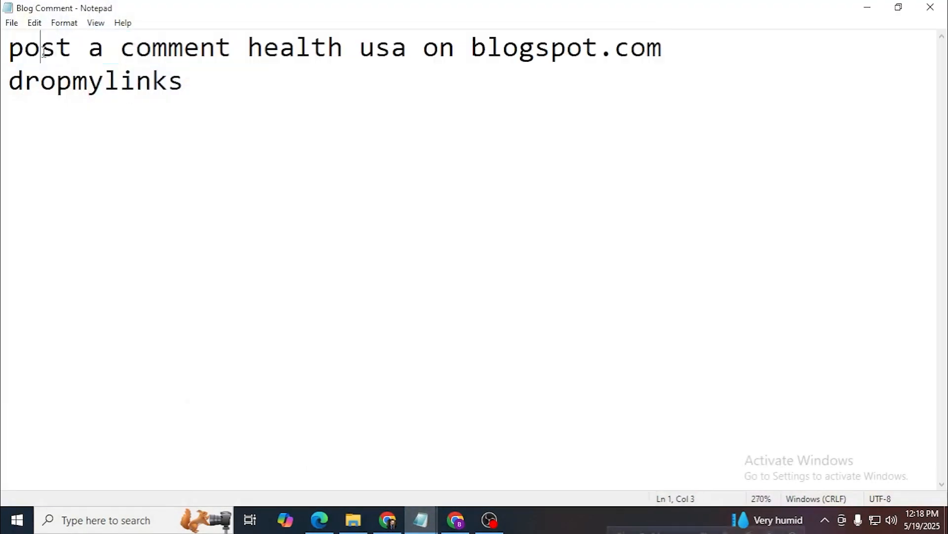
pyautogui.moveTo(9, 51); pyautogui.dragTo(232, 48)
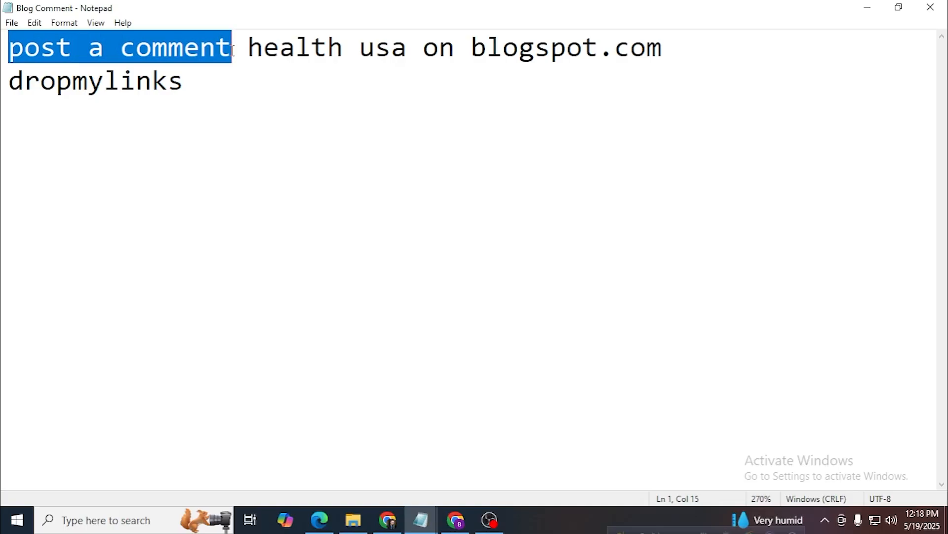
pyautogui.doubleClick(260, 52)
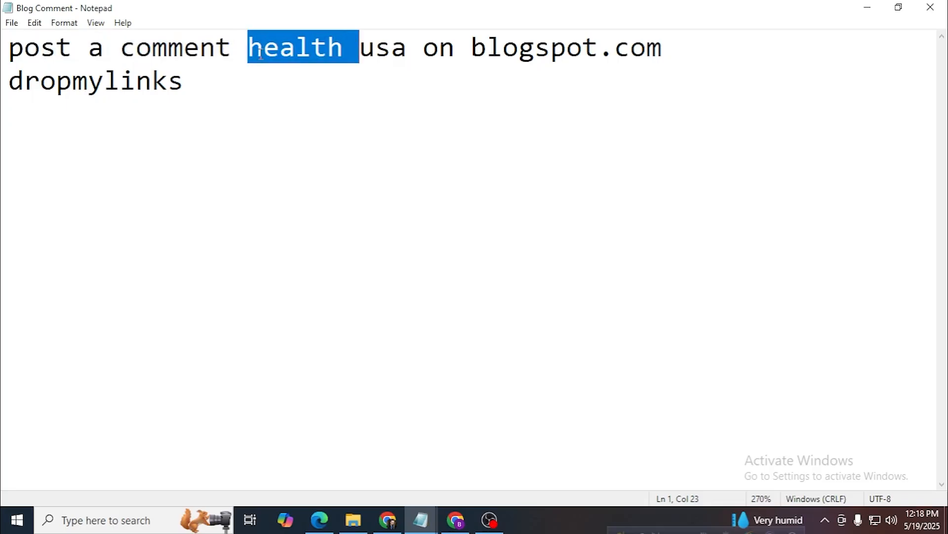
pyautogui.press('BackSpace')
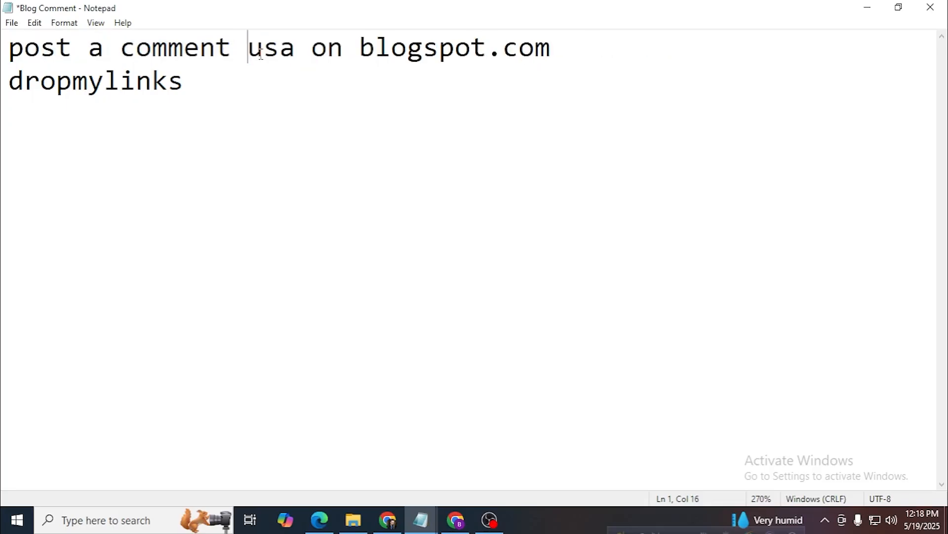
pyautogui.press('Left')
pyautogui.write('travel')
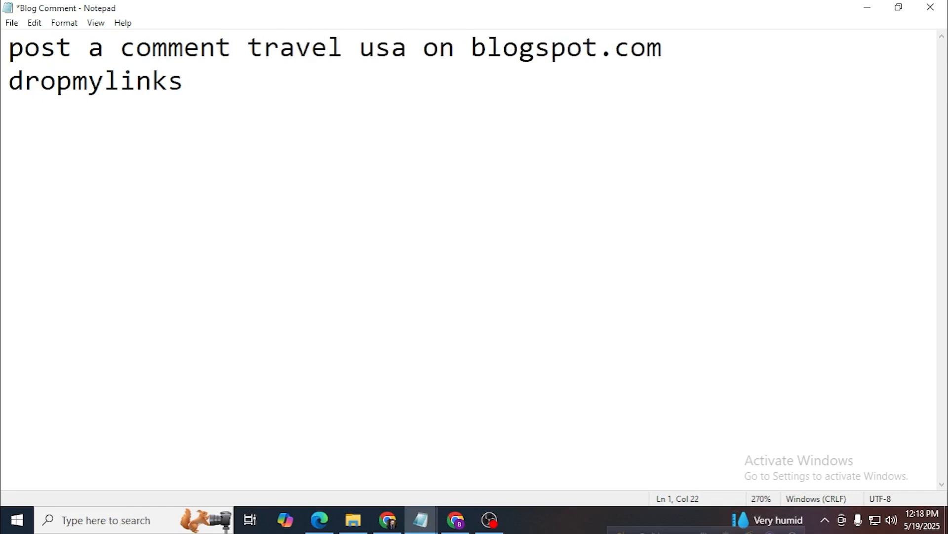
pyautogui.doubleClick(379, 50)
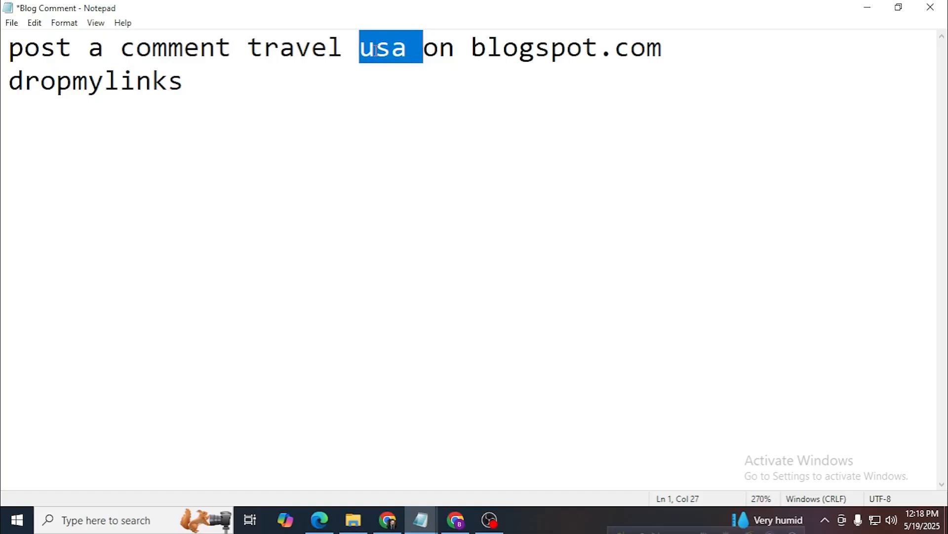
pyautogui.click(428, 57)
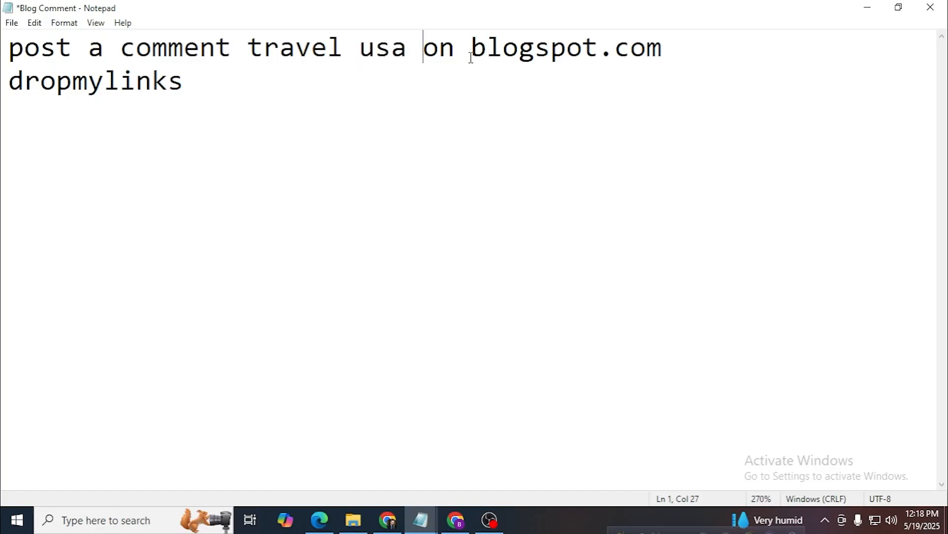
# Copy the phrase "post a comment travel usa on blogspot.com" from the Blog Comment note and search Google for it in a new tab.
pyautogui.moveTo(474, 49); pyautogui.dragTo(667, 60)
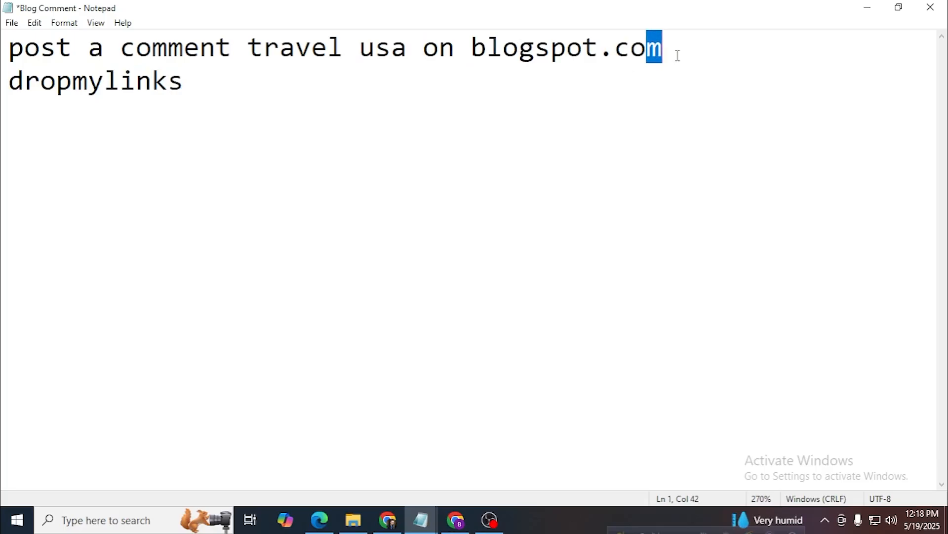
pyautogui.click(677, 61)
pyautogui.moveTo(677, 52); pyautogui.dragTo(4, 44)
pyautogui.hotkey('ctrl', 'c')
pyautogui.click(860, 6)
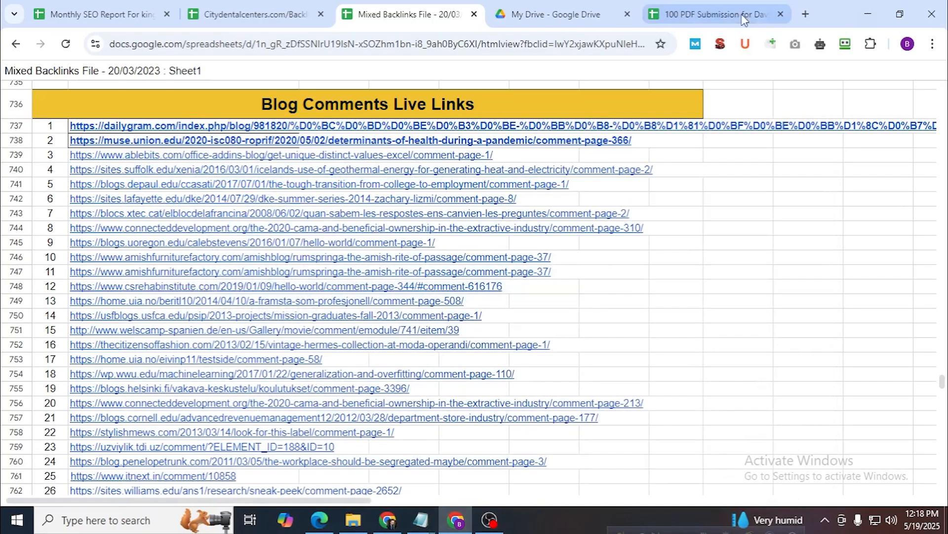
pyautogui.click(810, 13)
pyautogui.hotkey('ctrl', 'v')
pyautogui.press('Return')
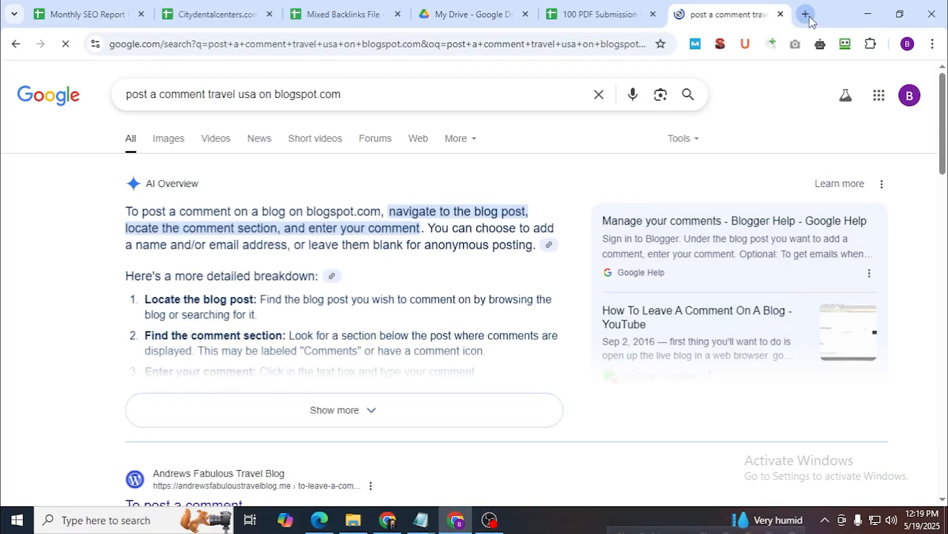
# Open the results Blogging My Way Across the USA, To post a comment and Travel Writers Online in background tabs.
pyautogui.scroll(-4, 509, 276)
pyautogui.scroll(-1, 509, 276)
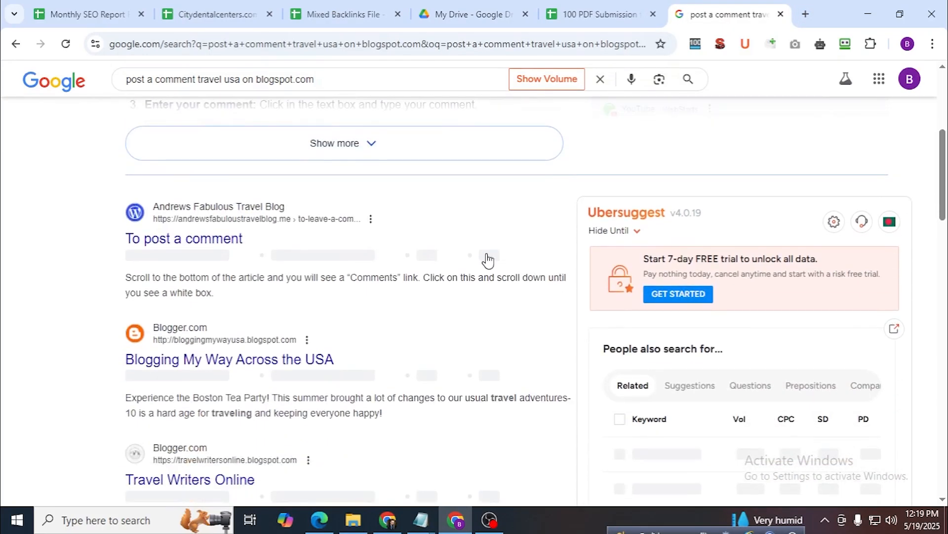
pyautogui.middleClick(299, 360)
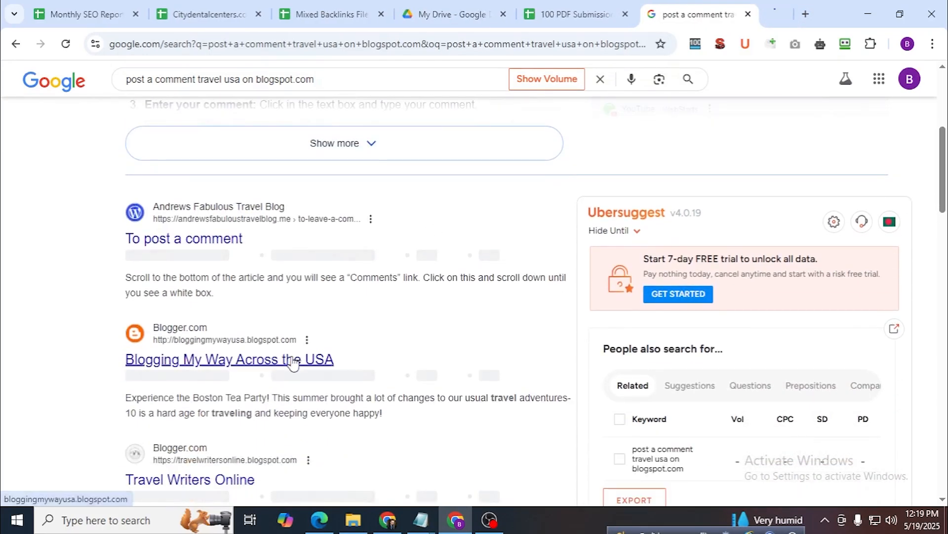
pyautogui.scroll(-3, 276, 222)
pyautogui.middleClick(207, 102)
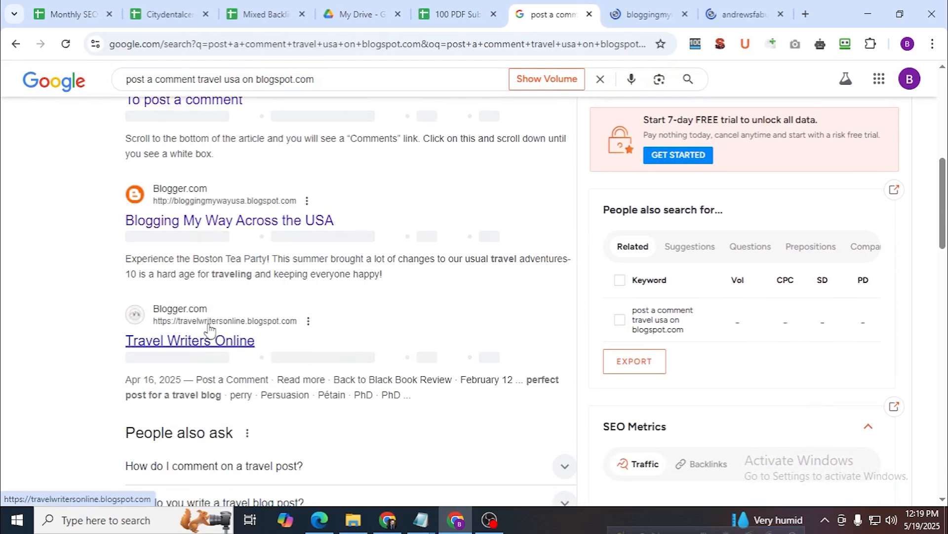
pyautogui.middleClick(203, 341)
# Open the results Blogger.com, Don't let fear stop you from traveling! and Paul's Travel Pics in background tabs.
pyautogui.scroll(-2, 260, 297)
pyautogui.scroll(-3, 257, 301)
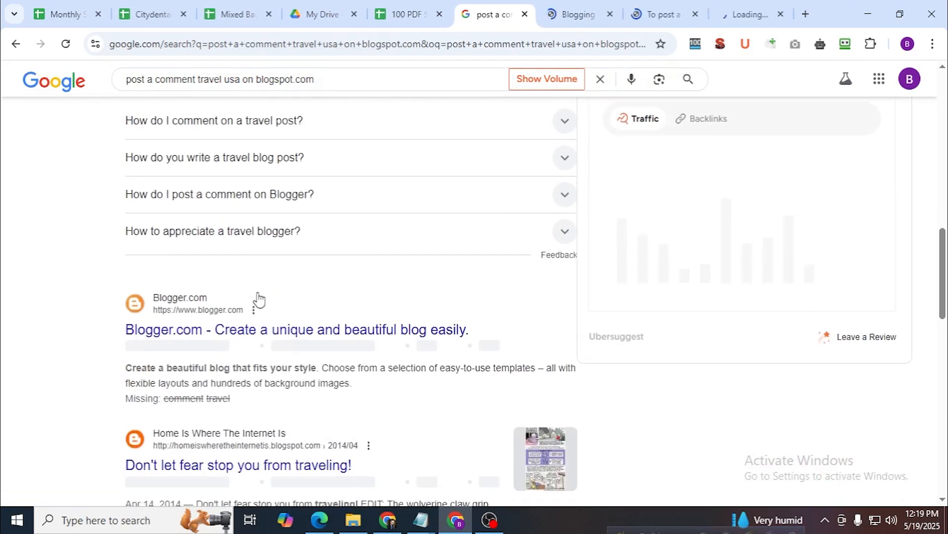
pyautogui.middleClick(245, 329)
pyautogui.scroll(-2, 242, 326)
pyautogui.middleClick(239, 323)
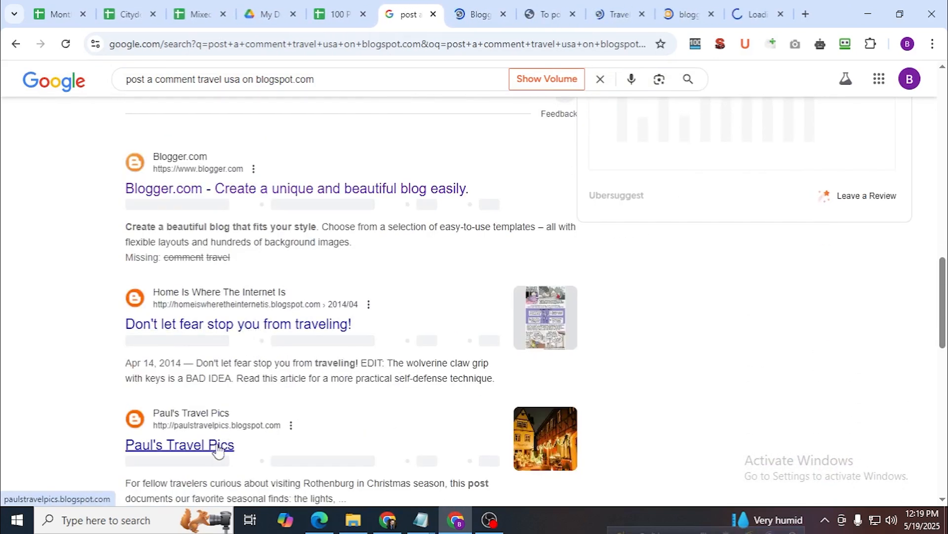
pyautogui.middleClick(223, 445)
# Open the Wayward, Armchair Travel With Martha, The World Travel Guy and Scrapbook -A Travel Blog results in background tabs.
pyautogui.scroll(-3, 232, 336)
pyautogui.middleClick(215, 356)
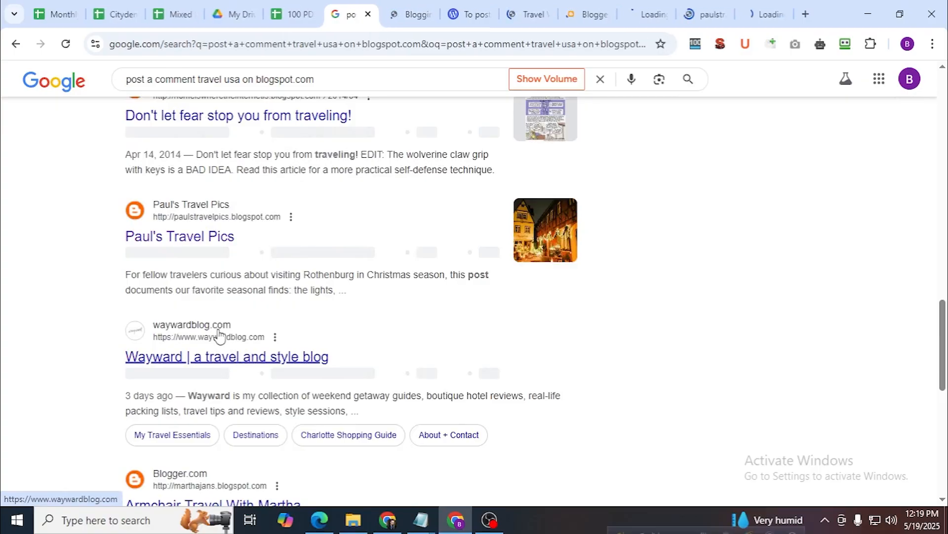
pyautogui.scroll(-3, 217, 301)
pyautogui.middleClick(217, 298)
pyautogui.scroll(-3, 217, 301)
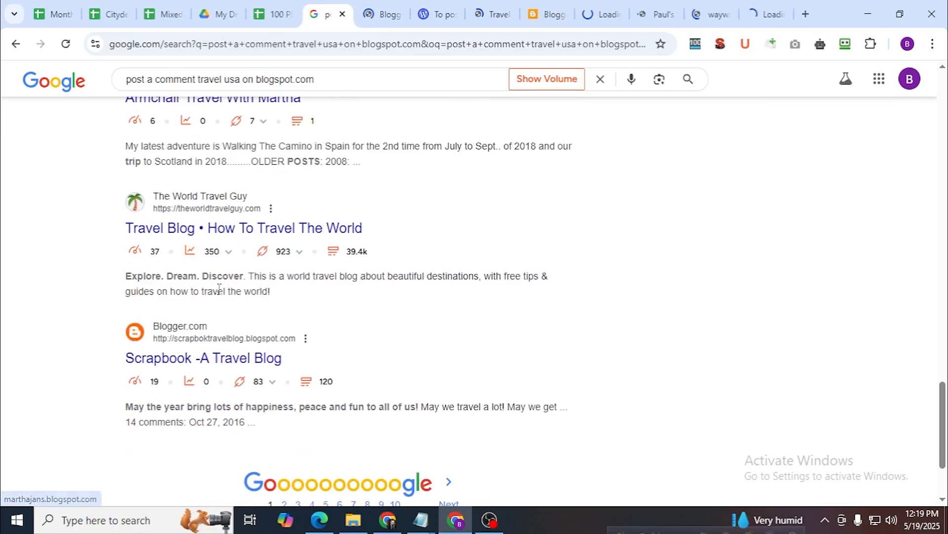
pyautogui.middleClick(214, 232)
pyautogui.middleClick(218, 363)
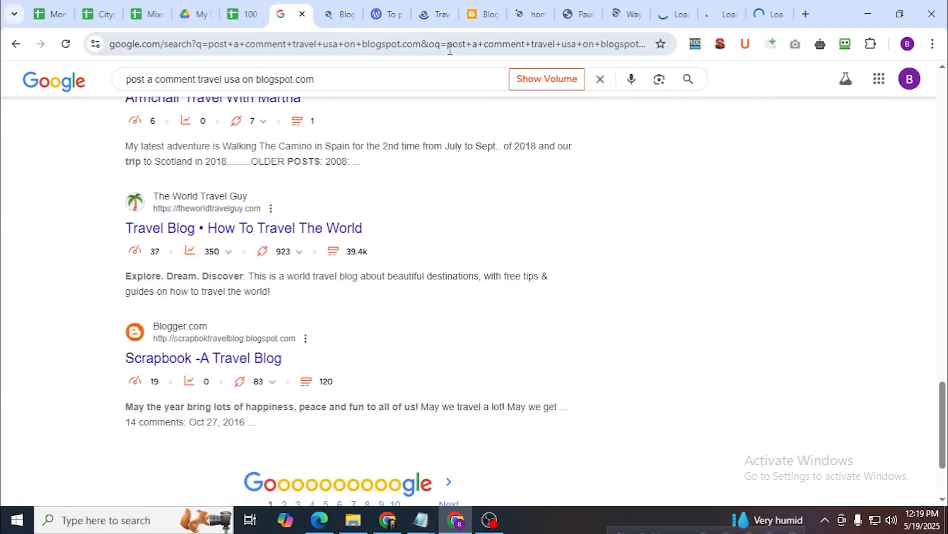
# Examine the Blogging My Way Across the USA, To post a comment and Travel Writers Online pages for comment sections.
pyautogui.click(353, 7)
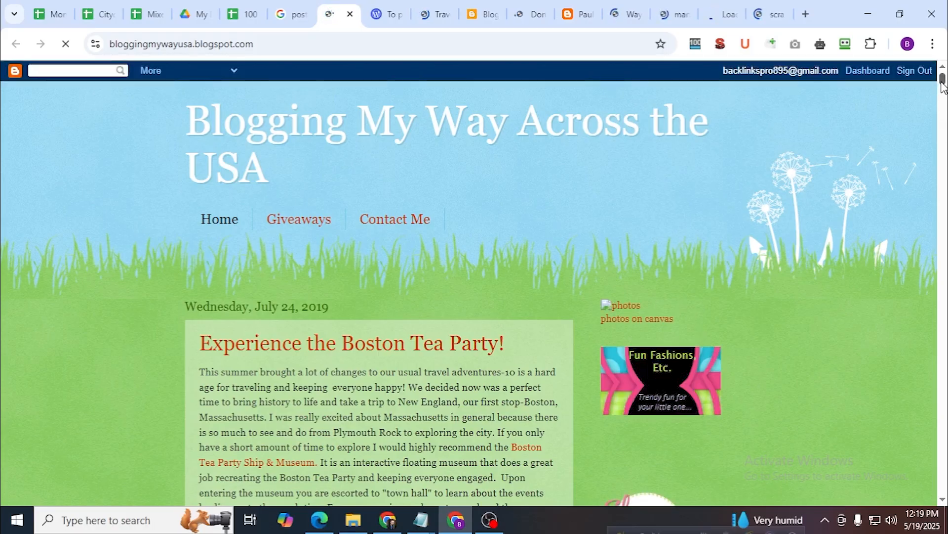
pyautogui.moveTo(942, 82); pyautogui.dragTo(937, 527)
pyautogui.moveTo(937, 487); pyautogui.dragTo(921, 9)
pyautogui.scroll(-4, 558, 335)
pyautogui.scroll(-20, 479, 257)
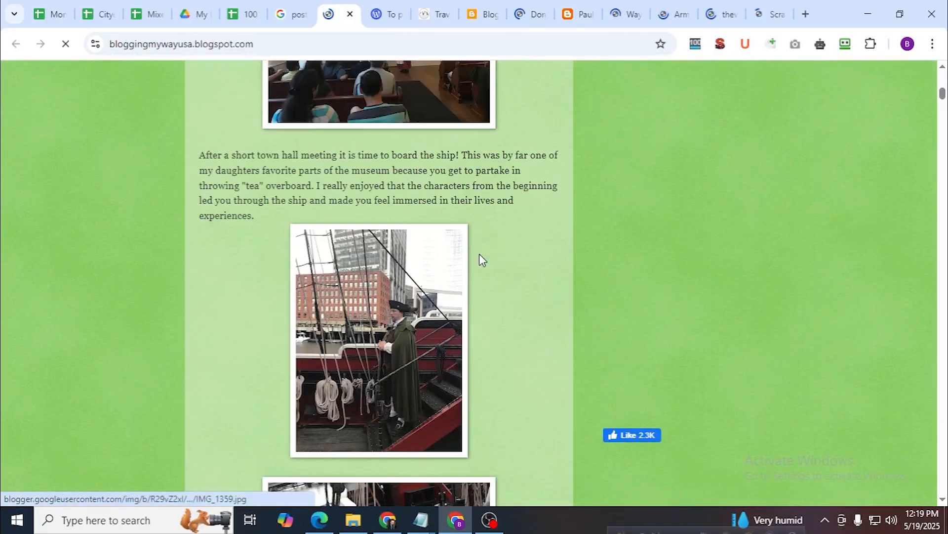
pyautogui.click(370, 6)
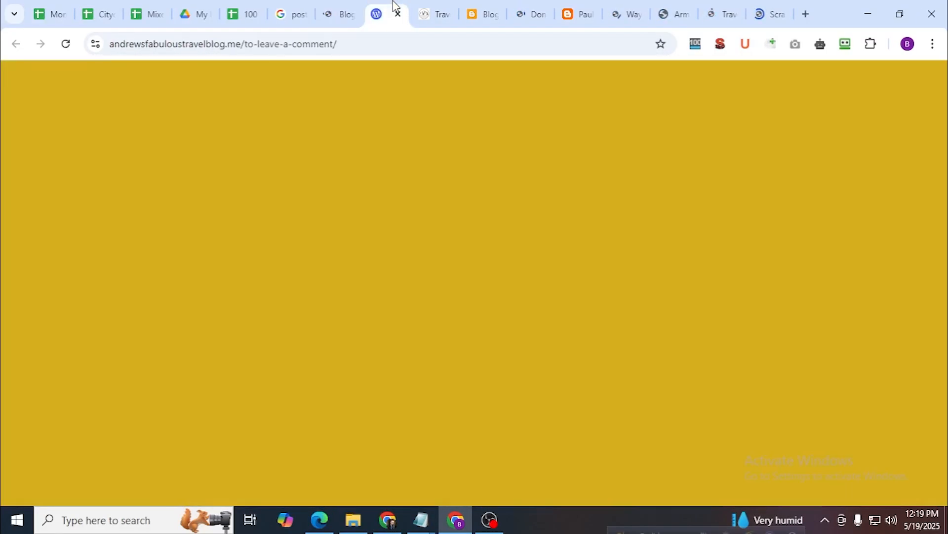
pyautogui.scroll(-15, 464, 333)
pyautogui.scroll(4, 464, 332)
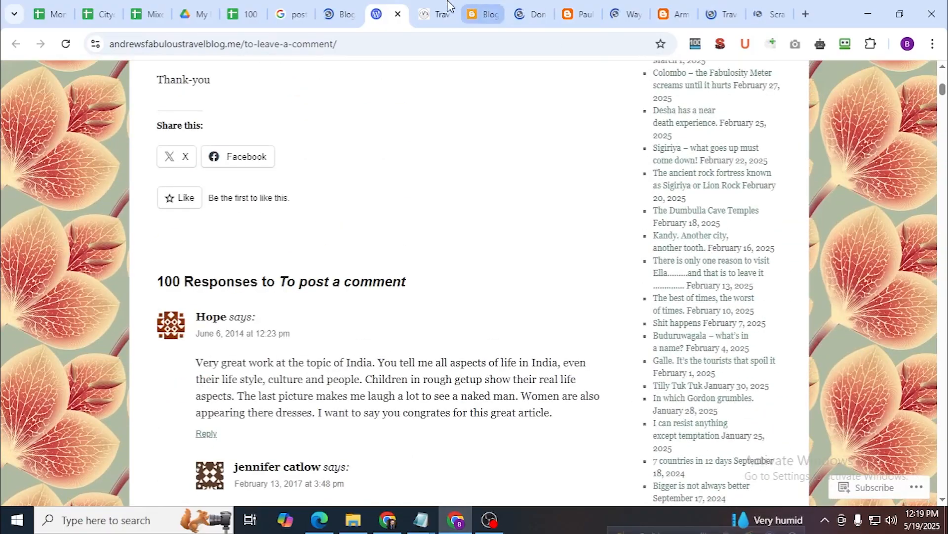
pyautogui.click(434, 14)
pyautogui.scroll(-15, 500, 355)
# Close the Blogger posts dashboard page and look through the Don't let fear stop you from traveling! post for a comment form.
pyautogui.click(488, 7)
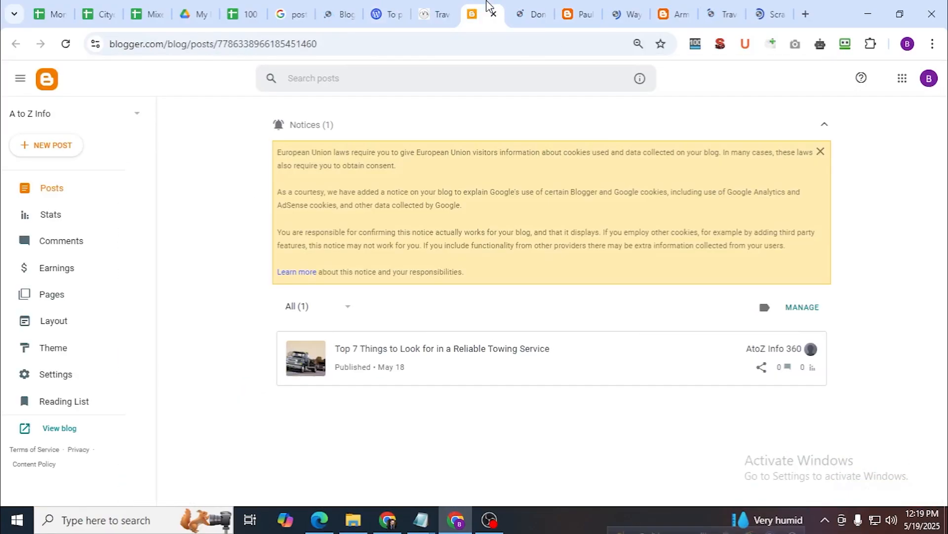
pyautogui.click(511, 7)
pyautogui.click(488, 7)
pyautogui.click(492, 14)
pyautogui.scroll(-15, 488, 274)
pyautogui.scroll(-5, 491, 280)
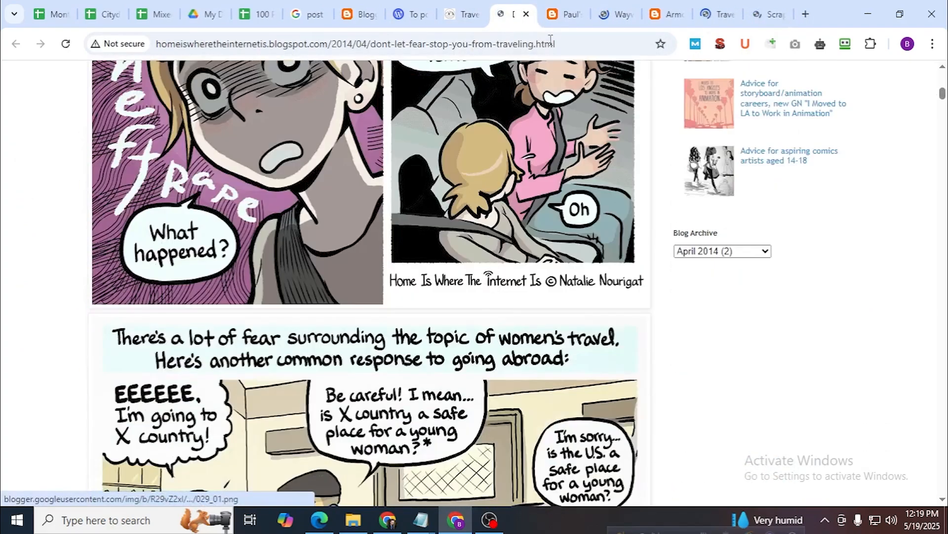
# Look through the Paul's Travel Pics and Wayward blogs for places to comment.
pyautogui.click(566, 14)
pyautogui.scroll(-15, 512, 440)
pyautogui.scroll(-6, 513, 437)
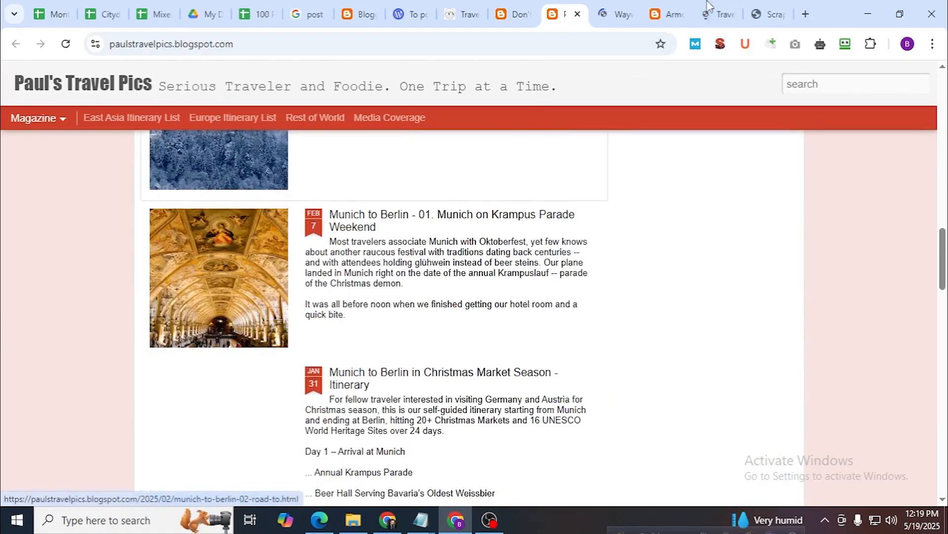
pyautogui.hotkey('ctrl', 'Tab')
pyautogui.scroll(-10, 573, 429)
pyautogui.scroll(-10, 571, 429)
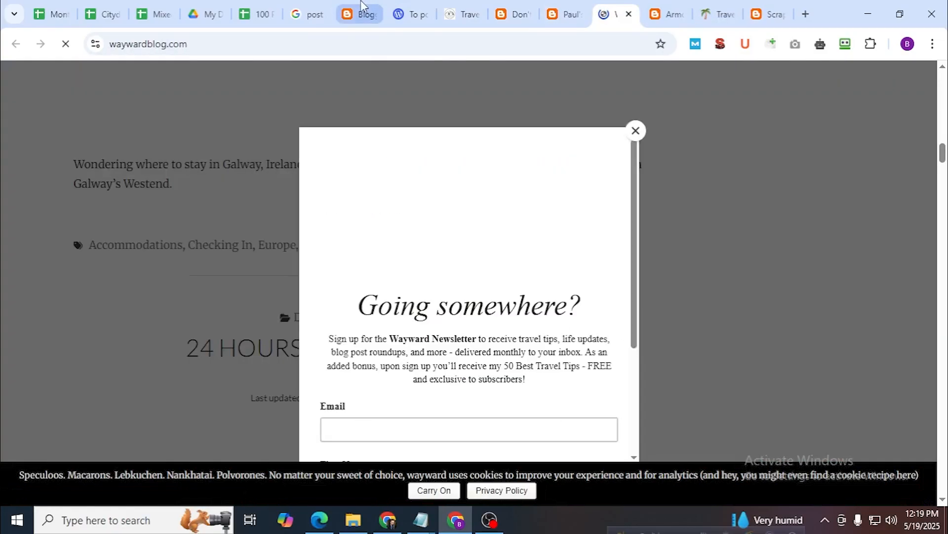
# On Blogging My Way Across the USA, open the comments of the post just before Our new adventure-Fairy Garden! and check its comment form.
pyautogui.click(357, 13)
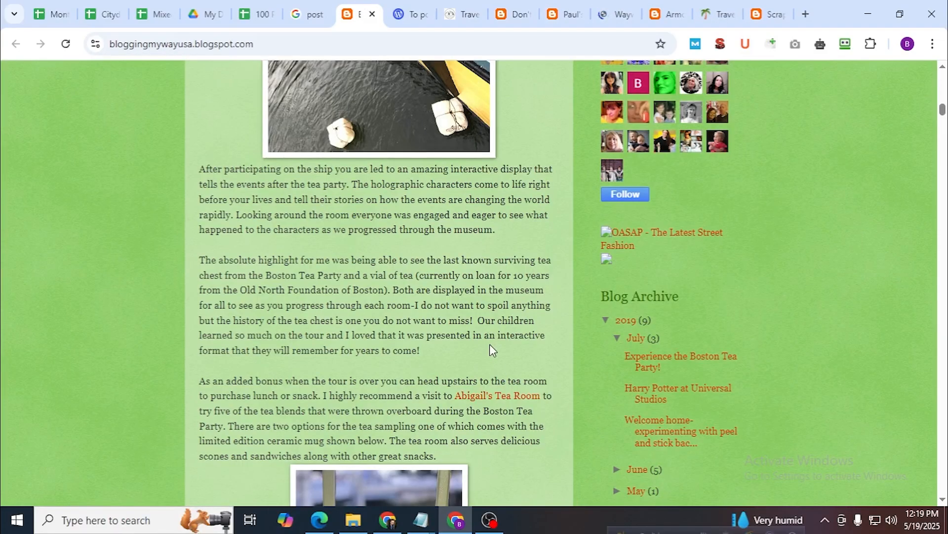
pyautogui.moveTo(942, 111); pyautogui.dragTo(943, 133)
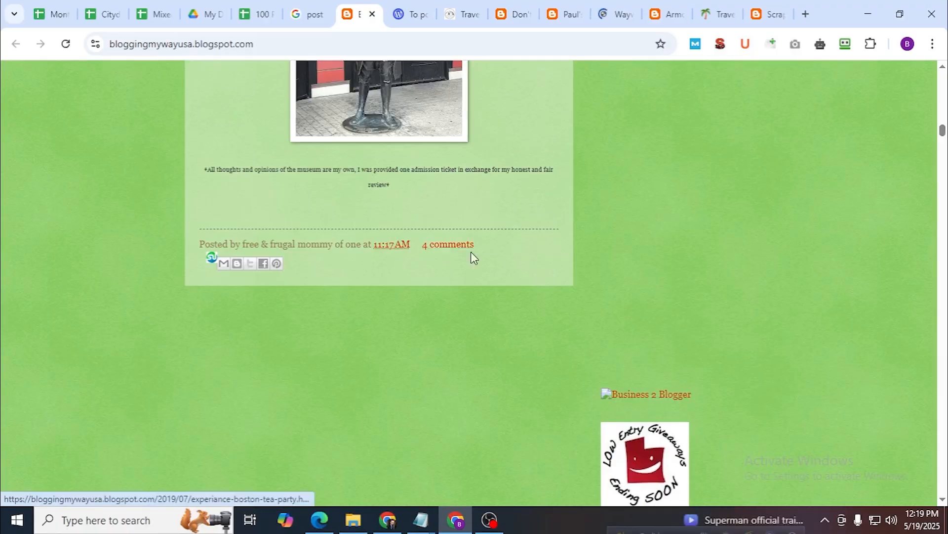
pyautogui.moveTo(942, 131); pyautogui.dragTo(942, 173)
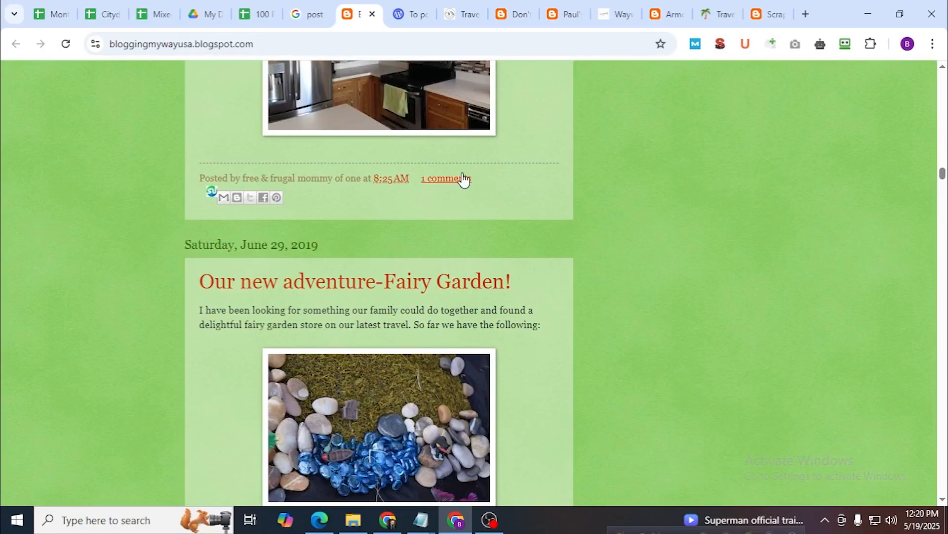
pyautogui.click(462, 177)
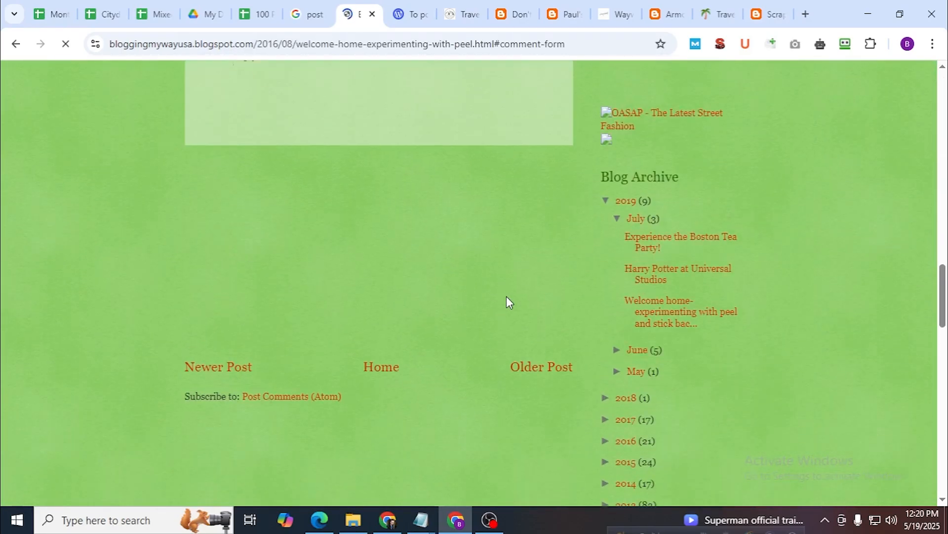
pyautogui.click(322, 238)
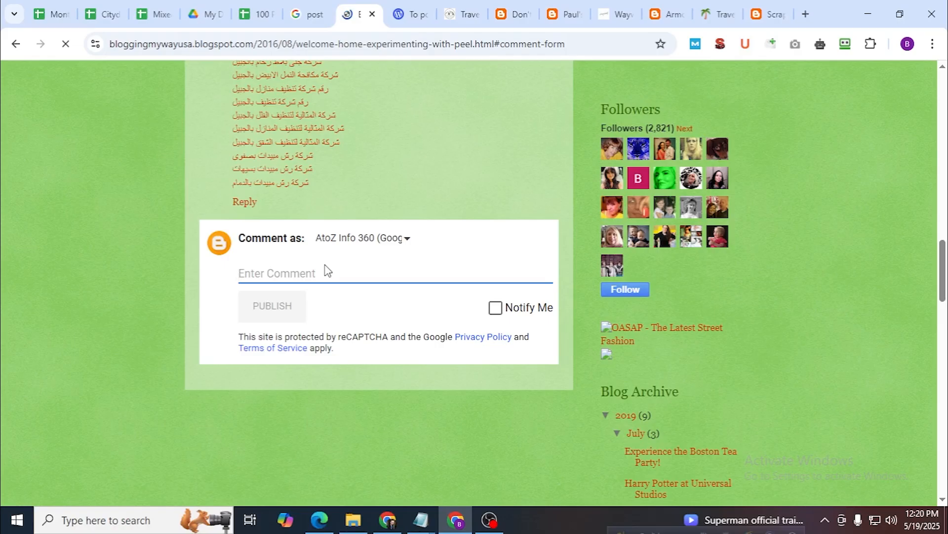
# Go to the To post a comment page on andrewsfabuloustravelblog.me and activate its Leave a comment box below the responses.
pyautogui.hotkey('ctrl', 'Tab')
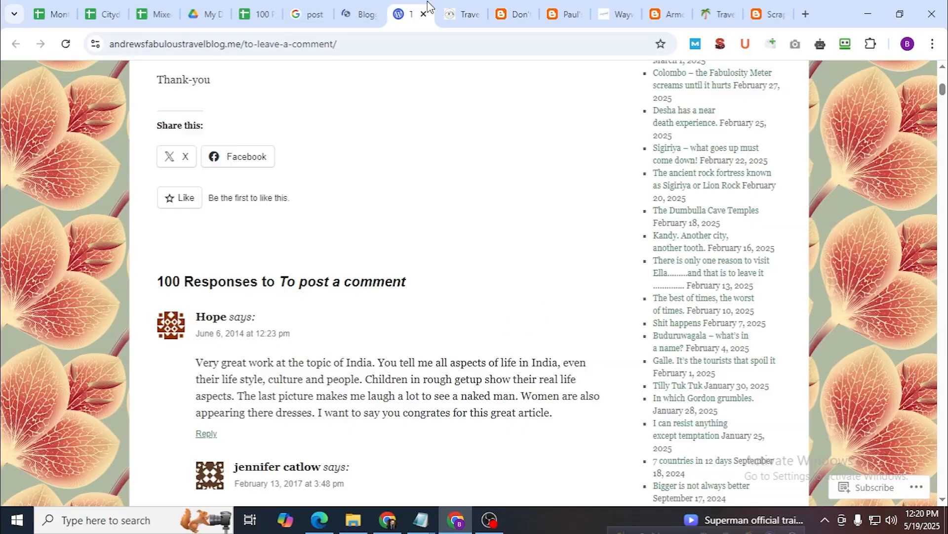
pyautogui.moveTo(944, 93); pyautogui.dragTo(943, 364)
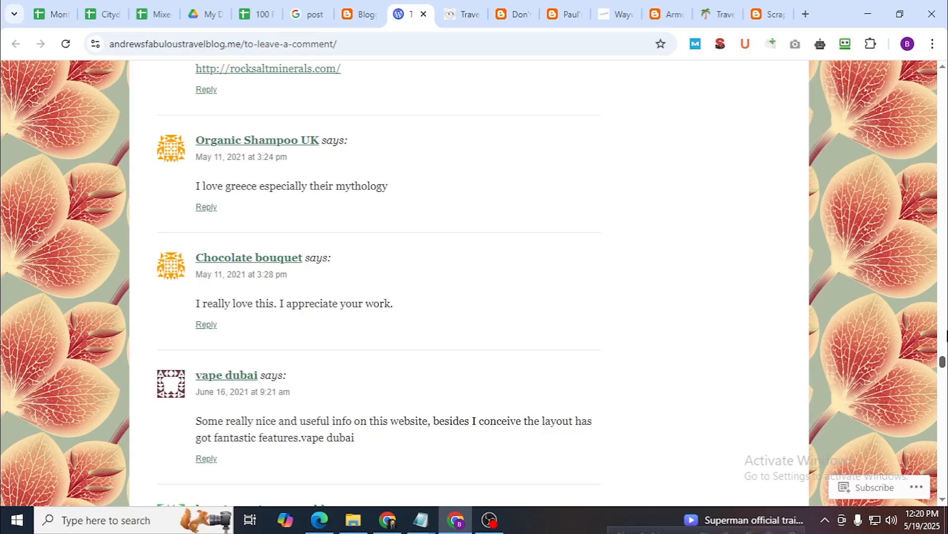
pyautogui.moveTo(943, 363); pyautogui.dragTo(944, 482)
pyautogui.scroll(-3, 469, 397)
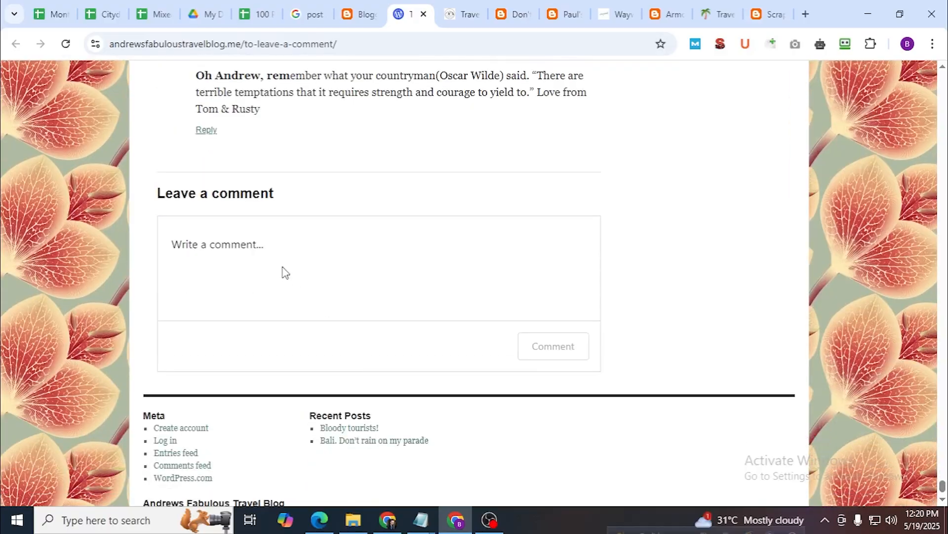
pyautogui.click(271, 257)
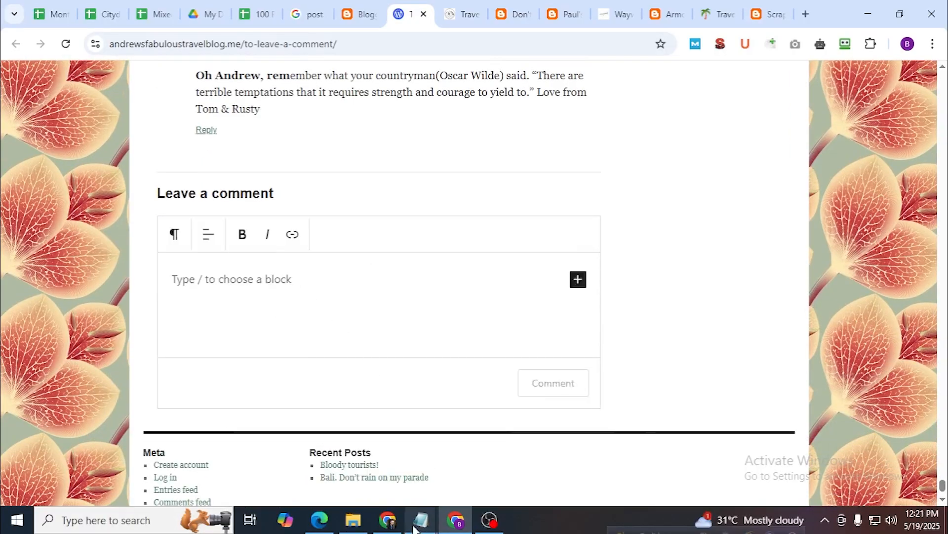
# Copy the Agency Towing description with its website link from the Blog Comment-requirements note and paste it into the comment box.
pyautogui.moveTo(421, 520)
pyautogui.click(539, 494)
pyautogui.hotkey('ctrl', 'c')
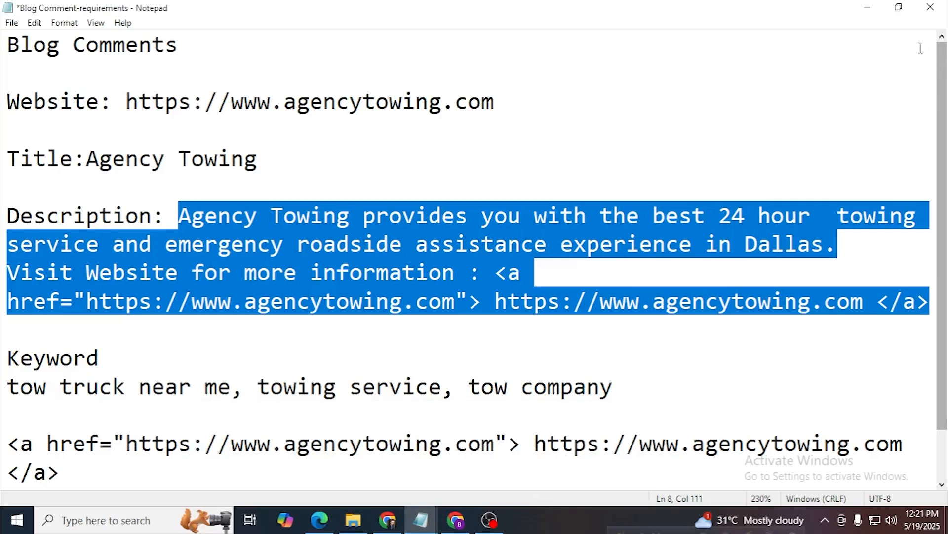
pyautogui.hotkey('alt', 'Tab')
pyautogui.click(265, 275)
pyautogui.hotkey('ctrl', 'v')
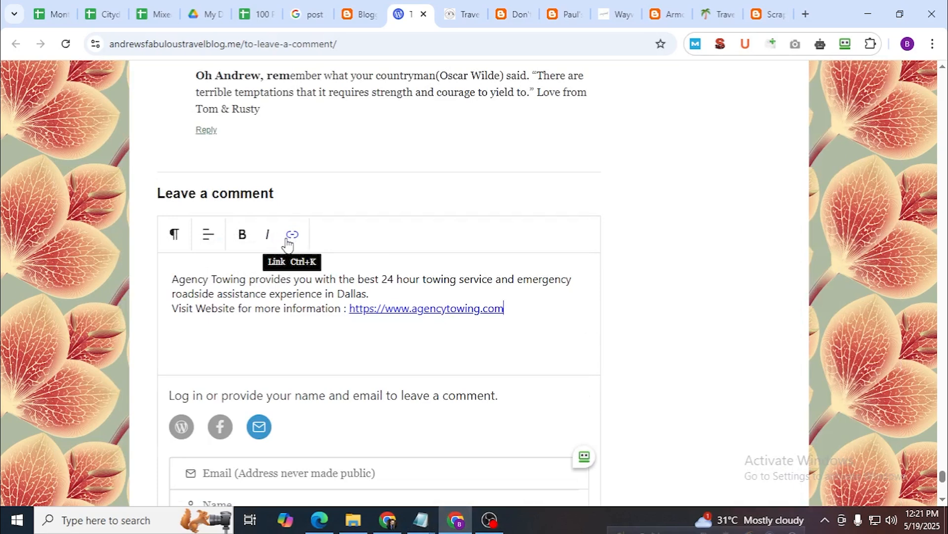
# Copy the keyword "tow truck near me" from the Blog Comment-requirements note and paste it as the commenter's Name.
pyautogui.scroll(-4, 346, 277)
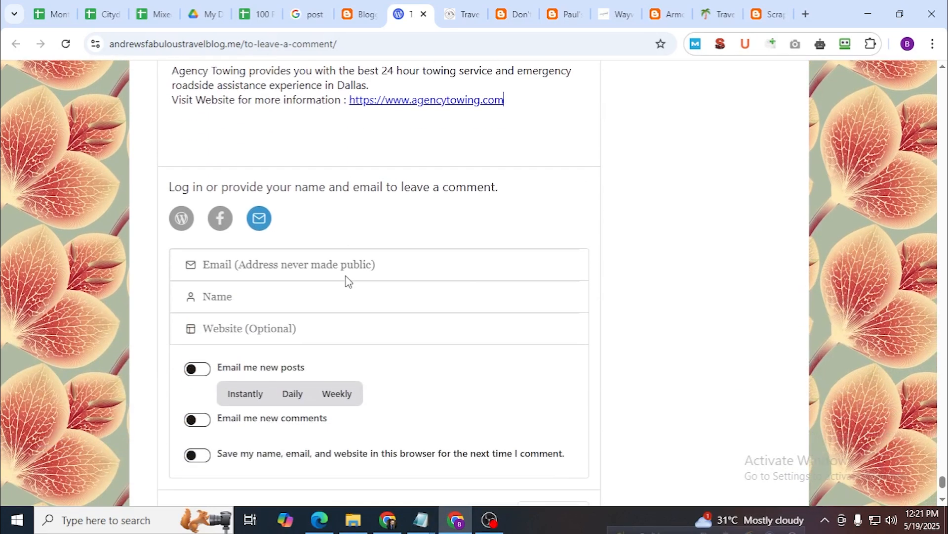
pyautogui.click(260, 295)
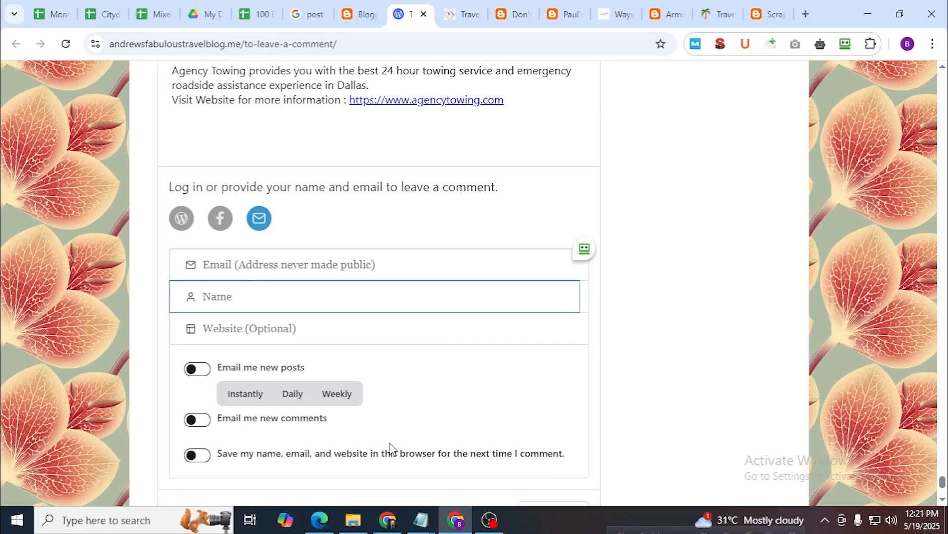
pyautogui.click(412, 522)
pyautogui.click(547, 481)
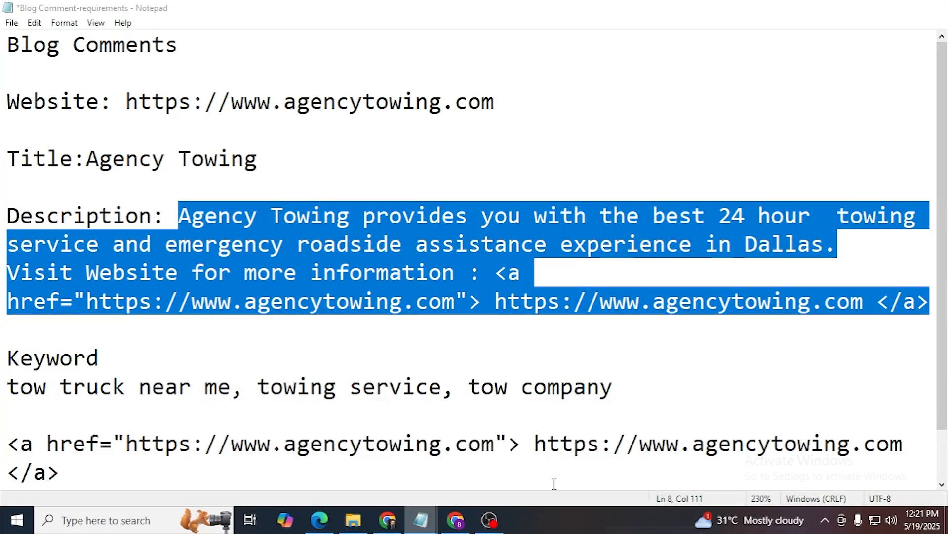
pyautogui.moveTo(230, 388); pyautogui.dragTo(5, 388)
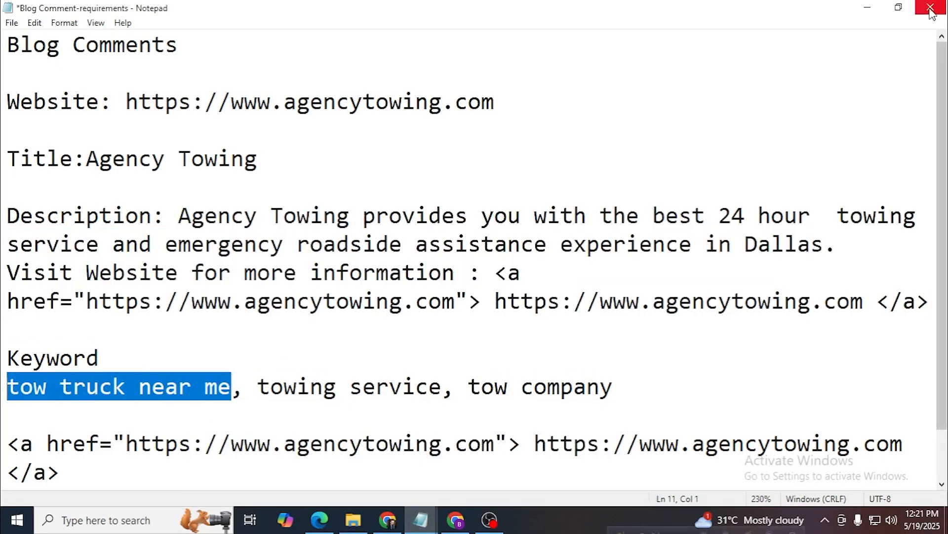
pyautogui.click(869, 7)
pyautogui.hotkey('ctrl', 'v')
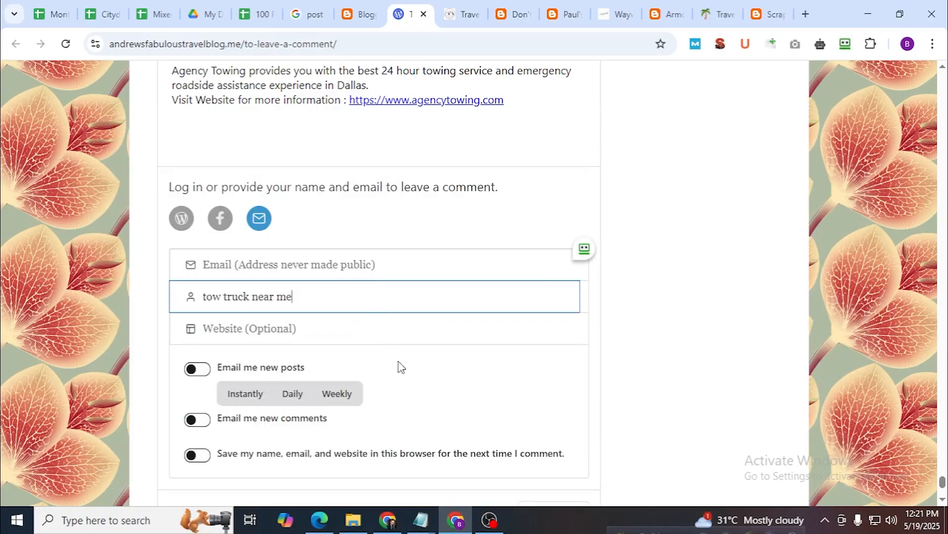
pyautogui.scroll(-1, 399, 366)
pyautogui.moveTo(421, 520)
pyautogui.click(547, 486)
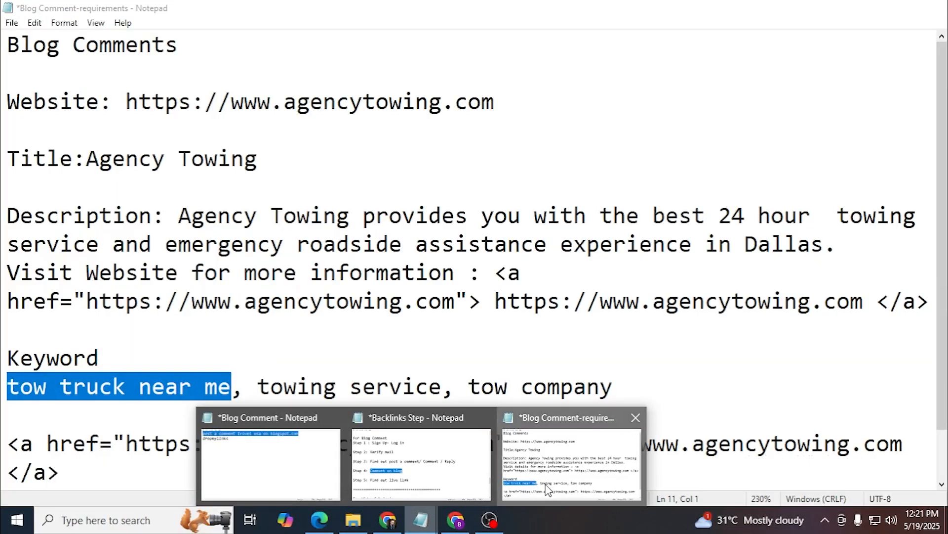
pyautogui.moveTo(499, 101); pyautogui.dragTo(125, 106)
pyautogui.hotkey('ctrl', 'c')
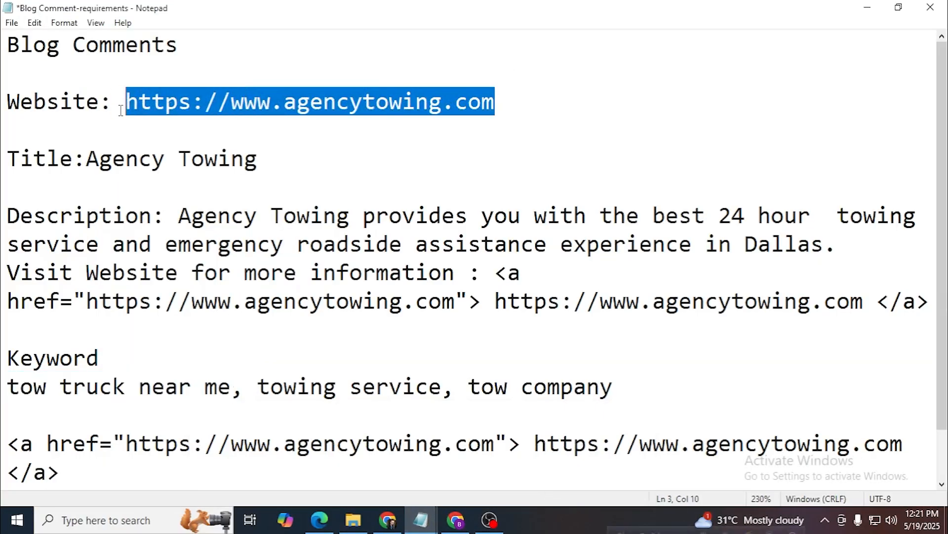
pyautogui.click(868, 7)
pyautogui.click(288, 265)
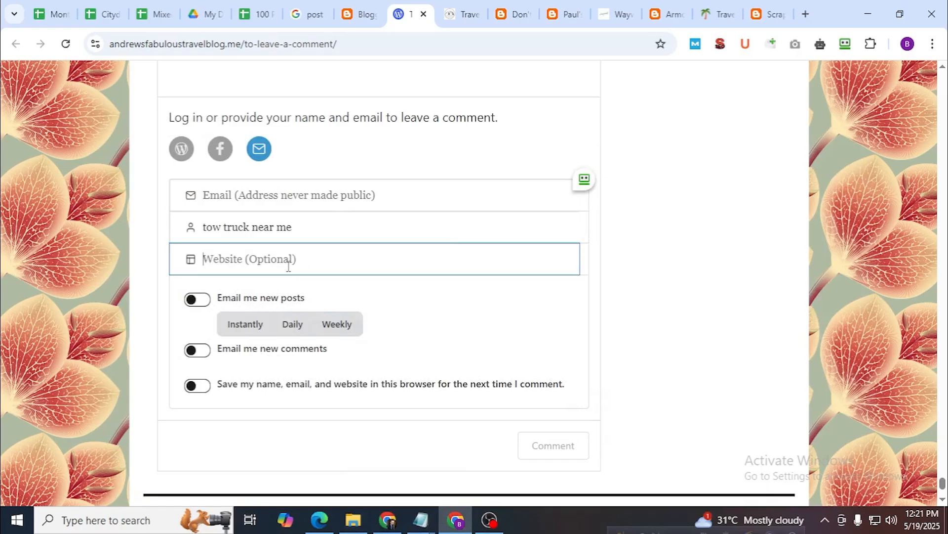
pyautogui.hotkey('ctrl', 'v')
# Copy the signed-in Google account's e-mail address from a new browser tab and paste it into the comment form's Email field.
pyautogui.scroll(-2, 521, 245)
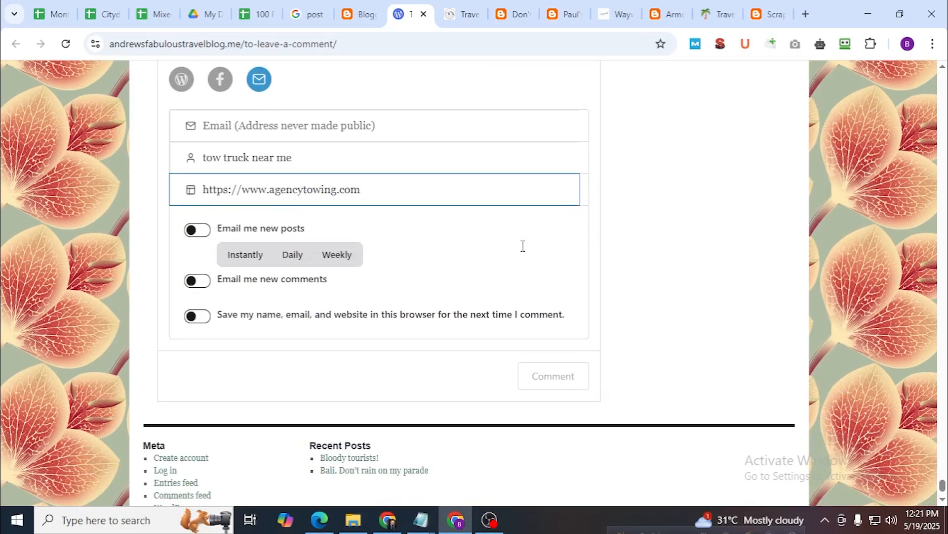
pyautogui.scroll(3, 522, 245)
pyautogui.scroll(3, 521, 245)
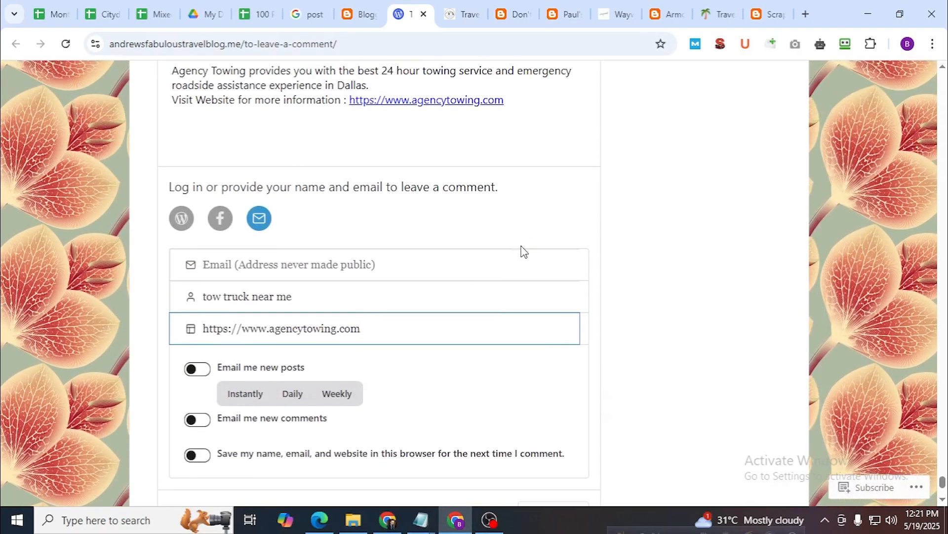
pyautogui.scroll(-7, 521, 245)
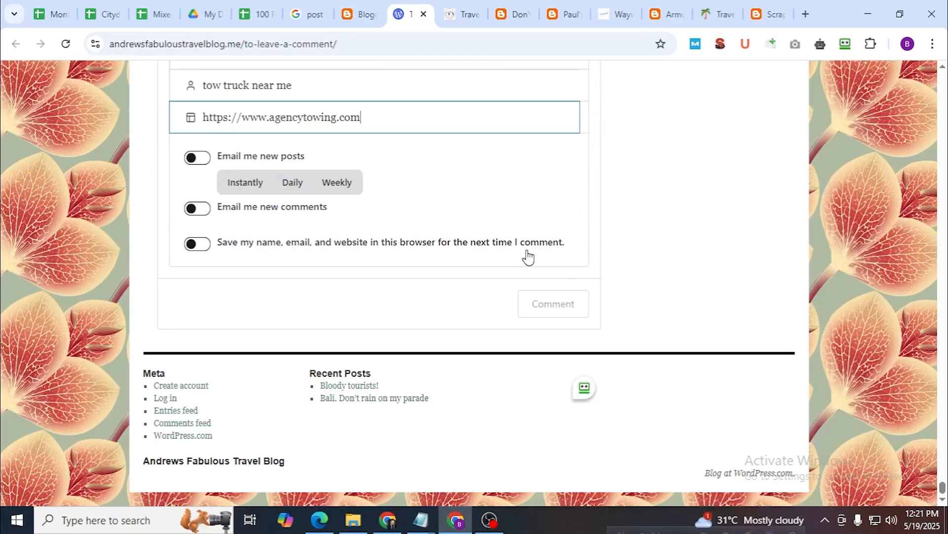
pyautogui.scroll(7, 525, 252)
pyautogui.scroll(-3, 513, 297)
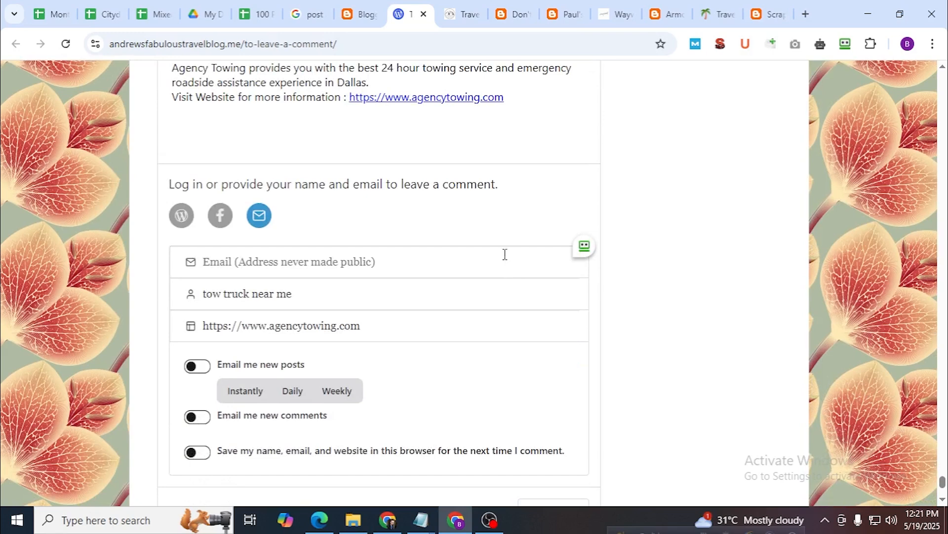
pyautogui.click(382, 262)
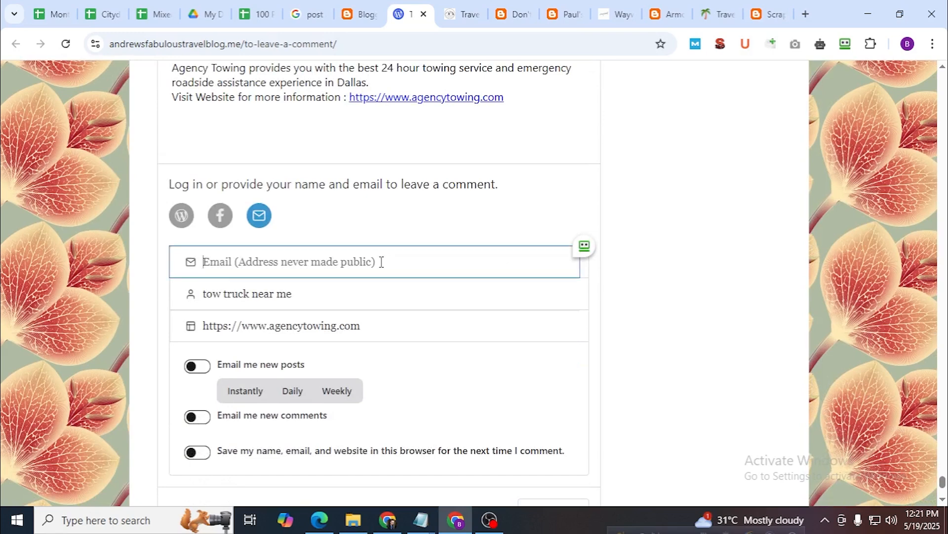
pyautogui.click(806, 13)
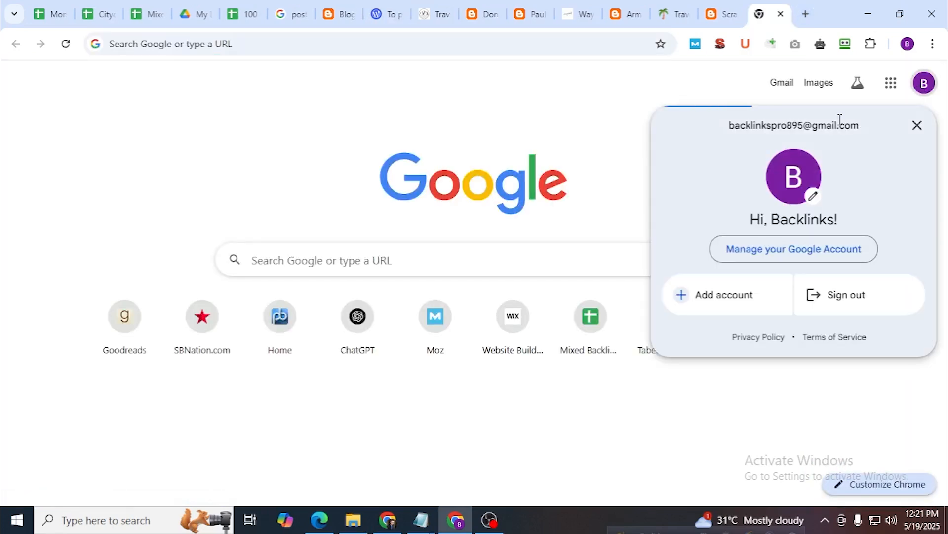
pyautogui.tripleClick(840, 125)
pyautogui.hotkey('ctrl', 'c')
pyautogui.click(395, 5)
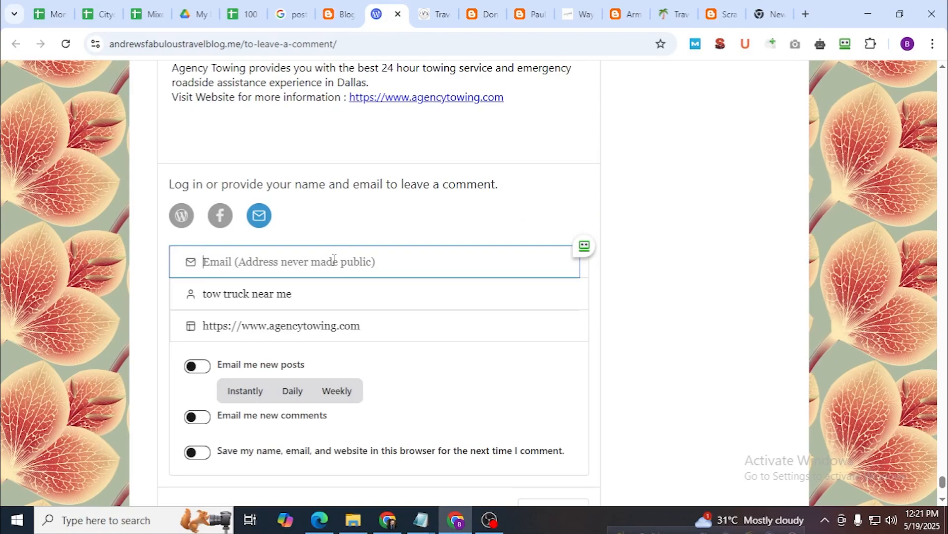
pyautogui.hotkey('ctrl', 'v')
# Submit the Agency Towing comment on andrewsfabuloustravelblog.me and check the response page.
pyautogui.scroll(-3, 415, 256)
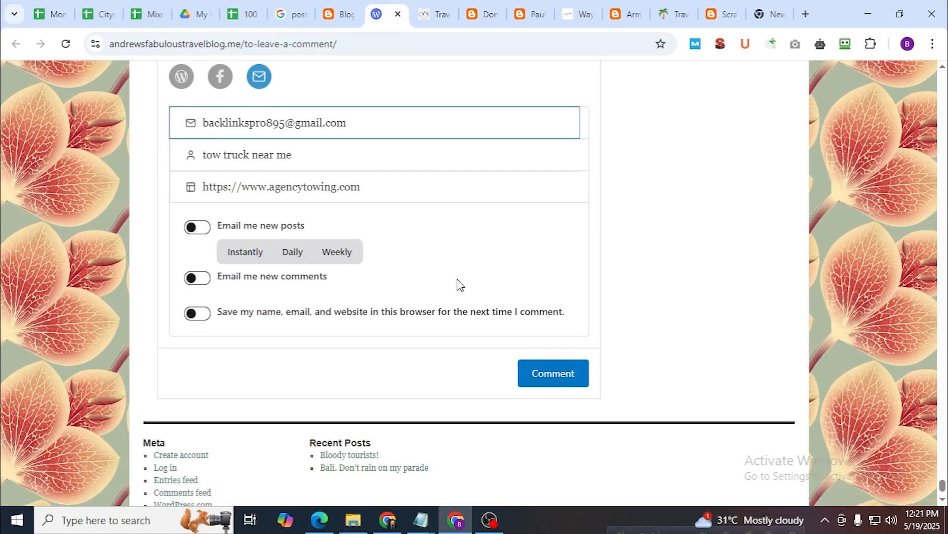
pyautogui.click(546, 376)
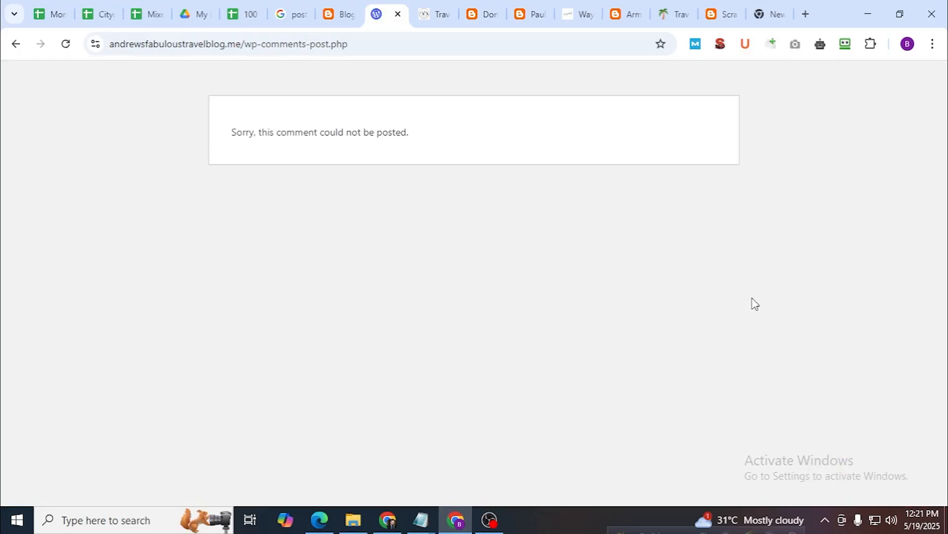
pyautogui.moveTo(449, 154); pyautogui.dragTo(227, 148)
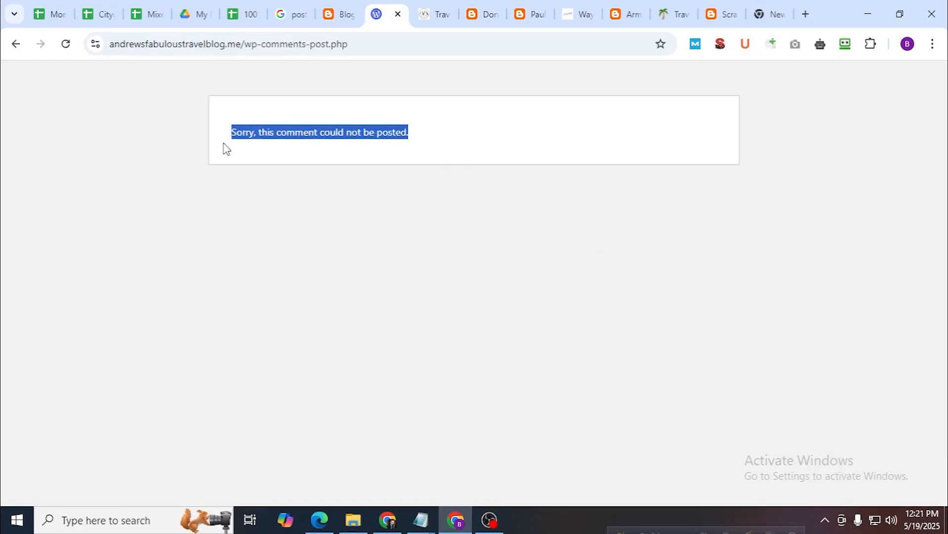
# On Travel Writers Online, open the post Template for a WhatsApp E-Library Locker document in WORD and show its comment profile choices.
pyautogui.click(429, 6)
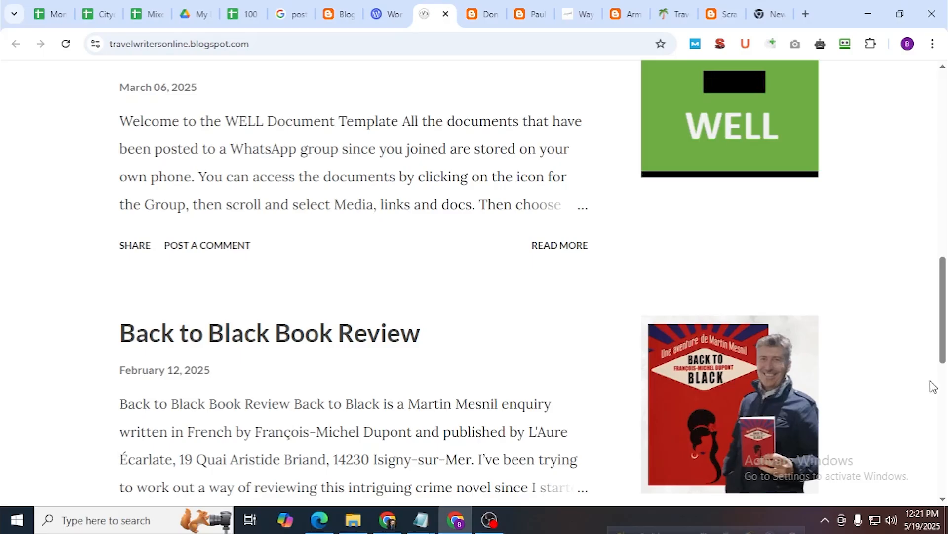
pyautogui.moveTo(943, 323); pyautogui.dragTo(927, 250)
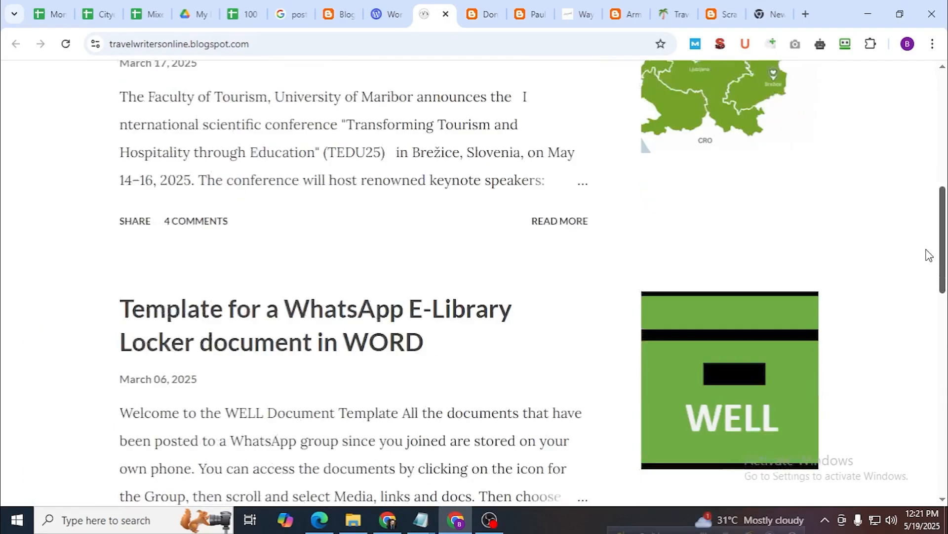
pyautogui.scroll(-2, 581, 236)
pyautogui.click(547, 422)
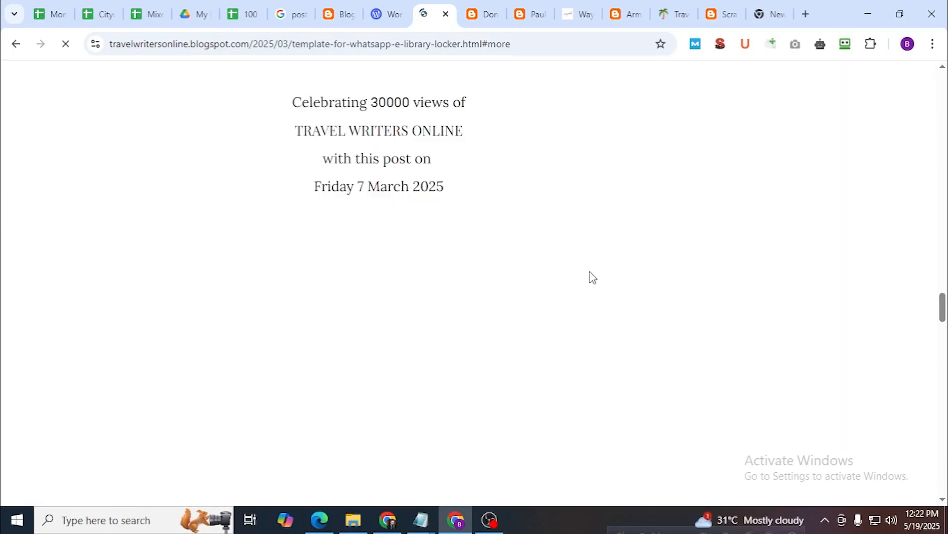
pyautogui.scroll(-20, 593, 278)
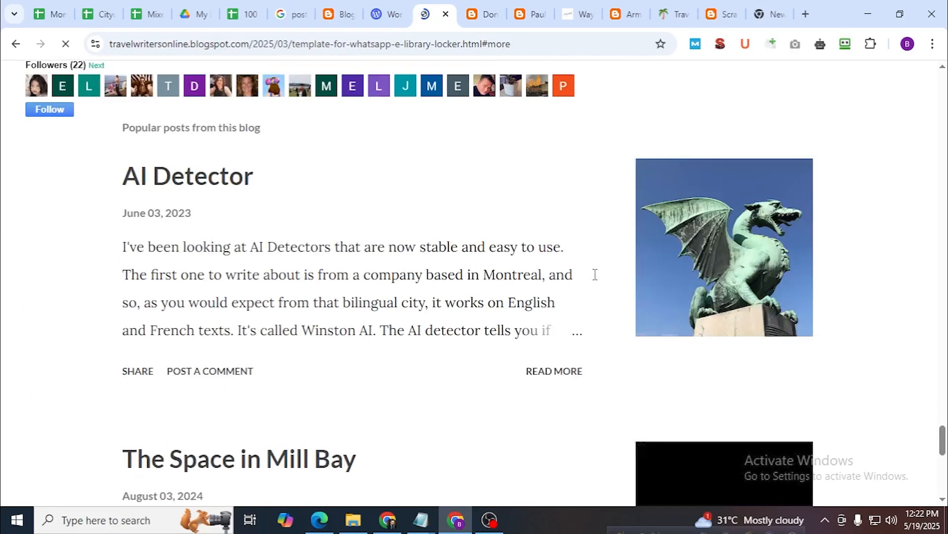
pyautogui.scroll(5, 595, 274)
pyautogui.click(237, 208)
pyautogui.click(266, 208)
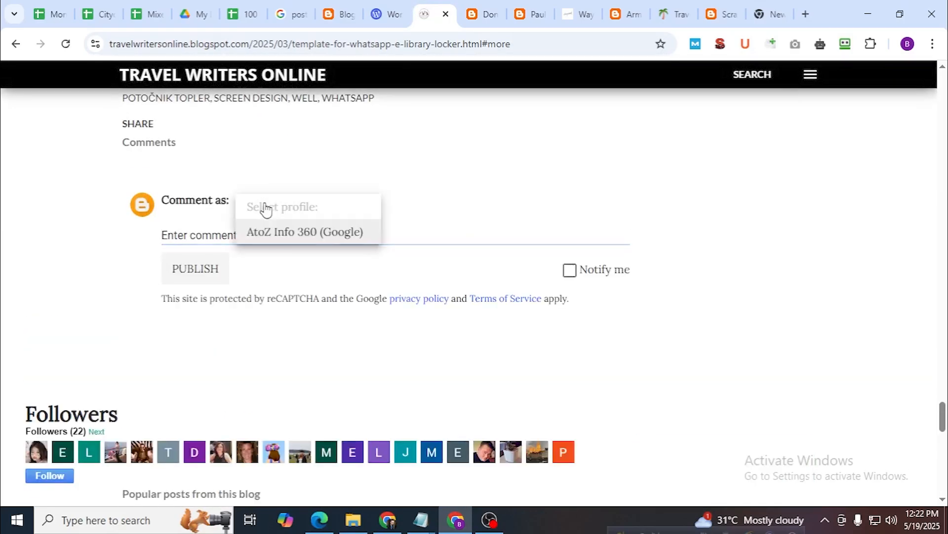
# Copy the Agency Towing description with its website link from the Blog Comment-requirements note and publish it as a comment on the post.
pyautogui.moveTo(420, 520)
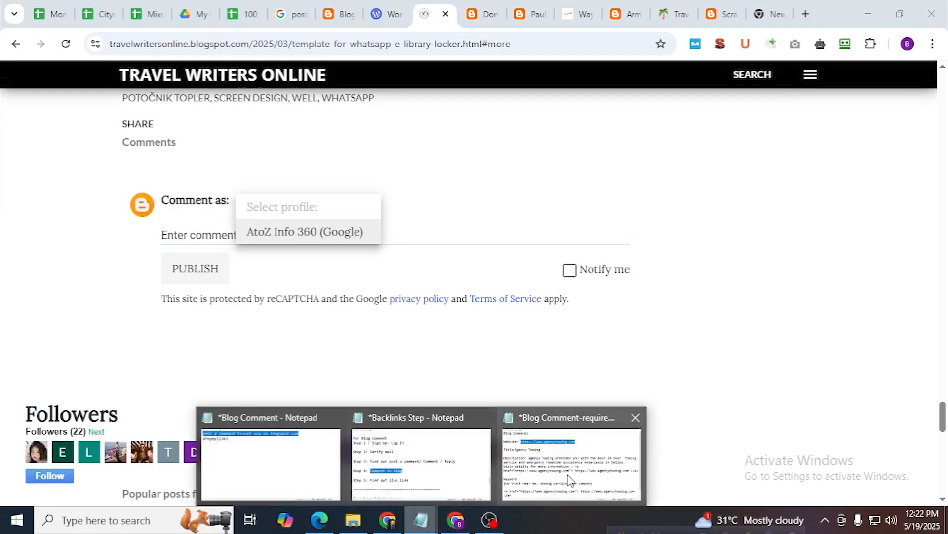
pyautogui.click(568, 476)
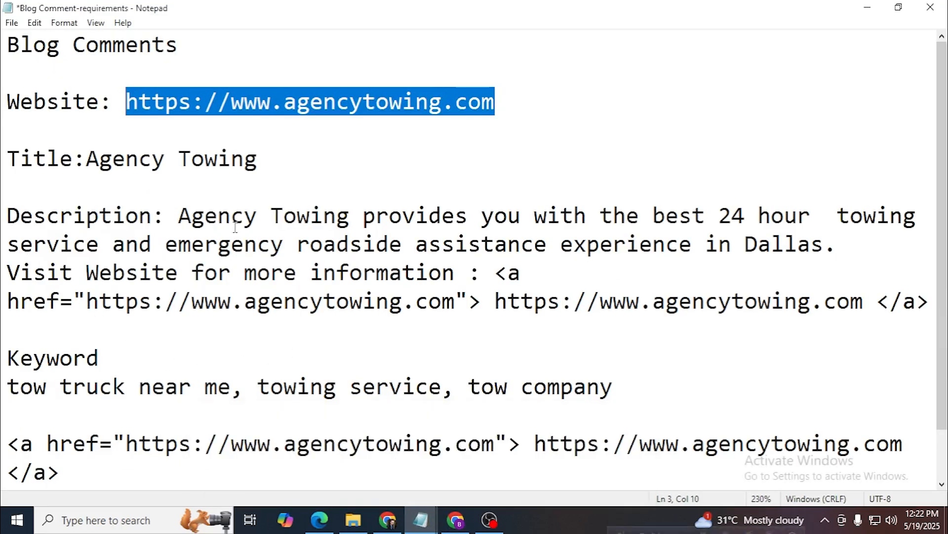
pyautogui.moveTo(179, 216); pyautogui.dragTo(930, 302)
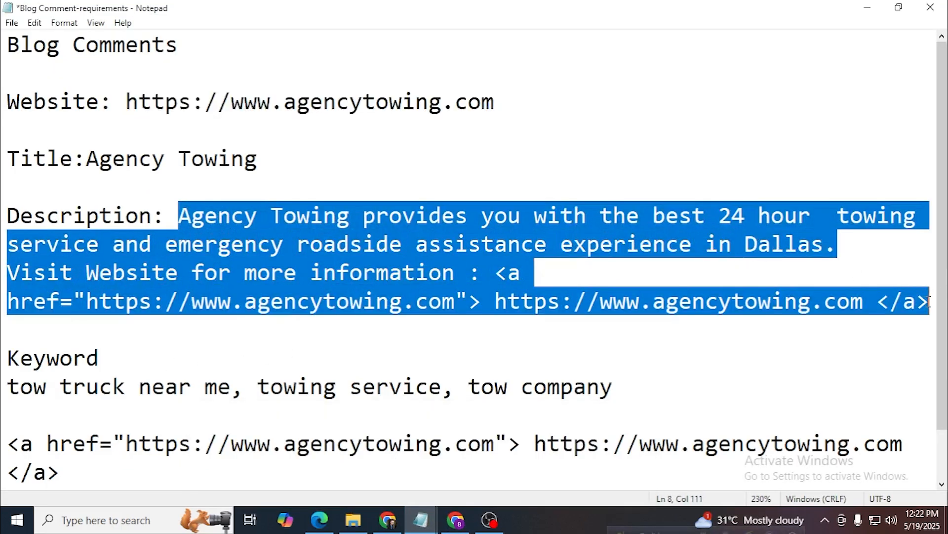
pyautogui.hotkey('ctrl', 'c')
pyautogui.click(867, 8)
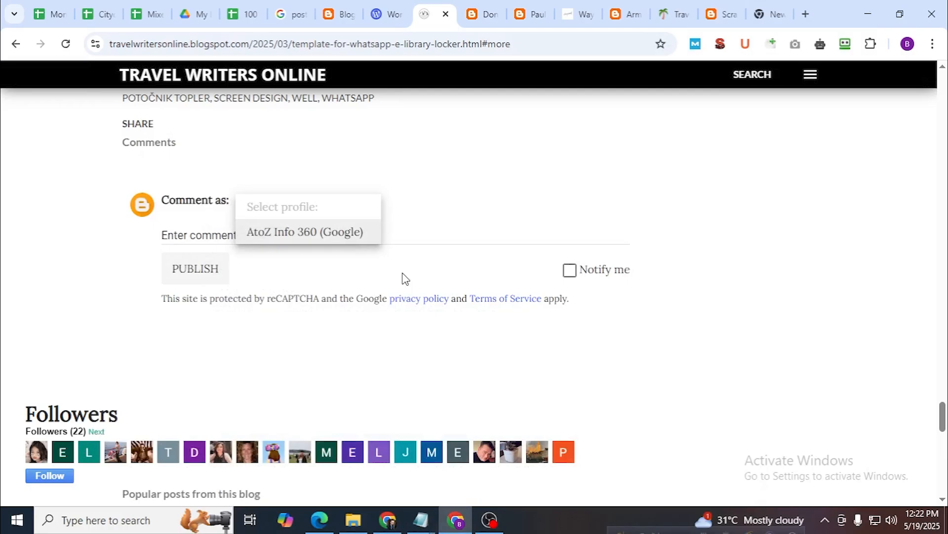
pyautogui.click(423, 237)
pyautogui.hotkey('ctrl', 'v')
pyautogui.click(208, 320)
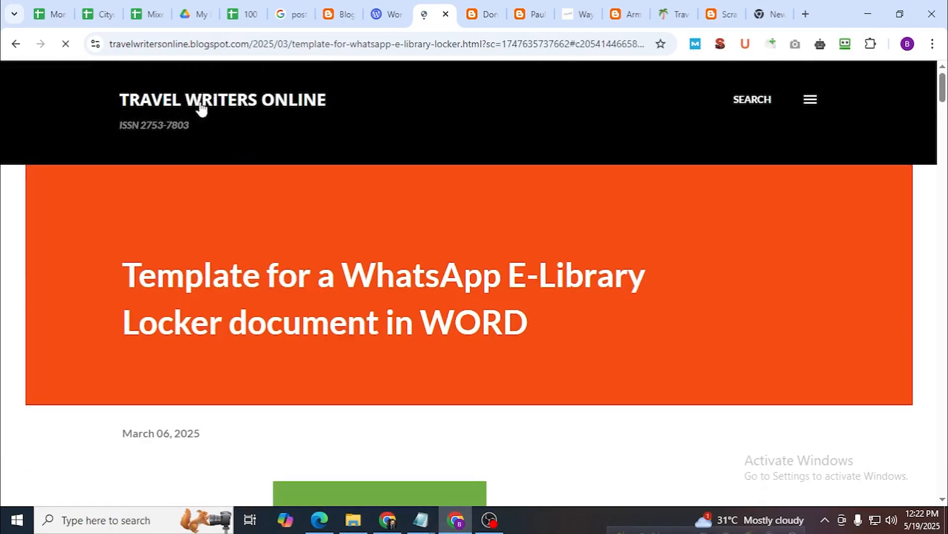
pyautogui.scroll(2, 291, 208)
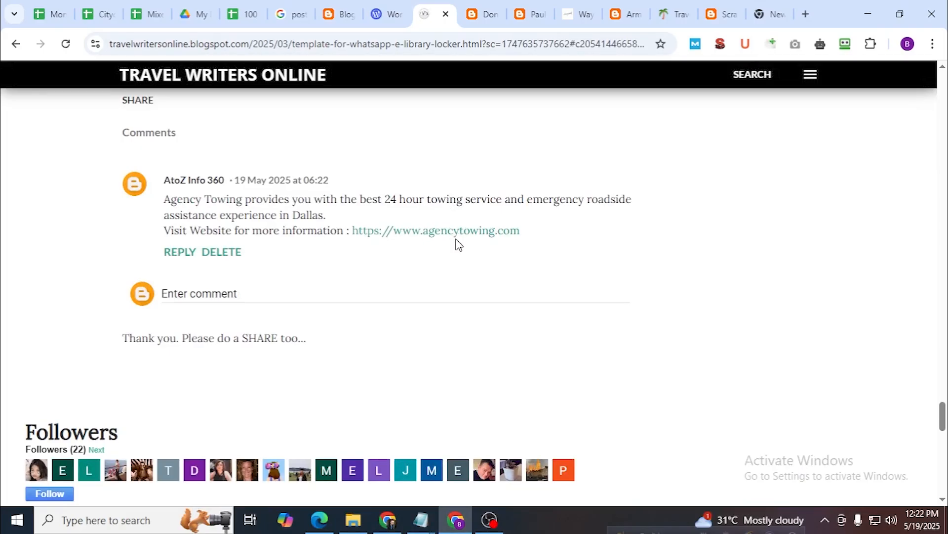
# Copy the published comment's direct link from its timestamp and open it in an Incognito window to check the comment.
pyautogui.rightClick(293, 180)
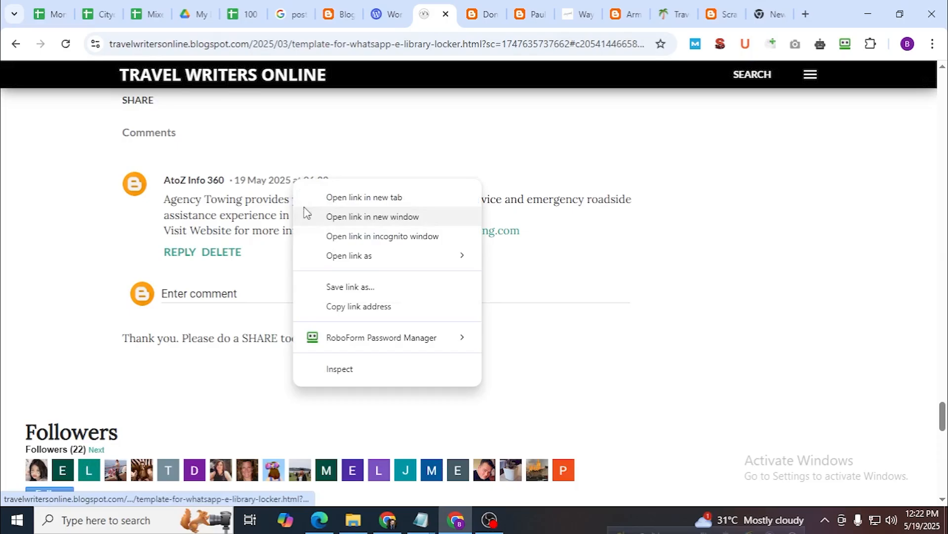
pyautogui.click(337, 304)
pyautogui.click(932, 43)
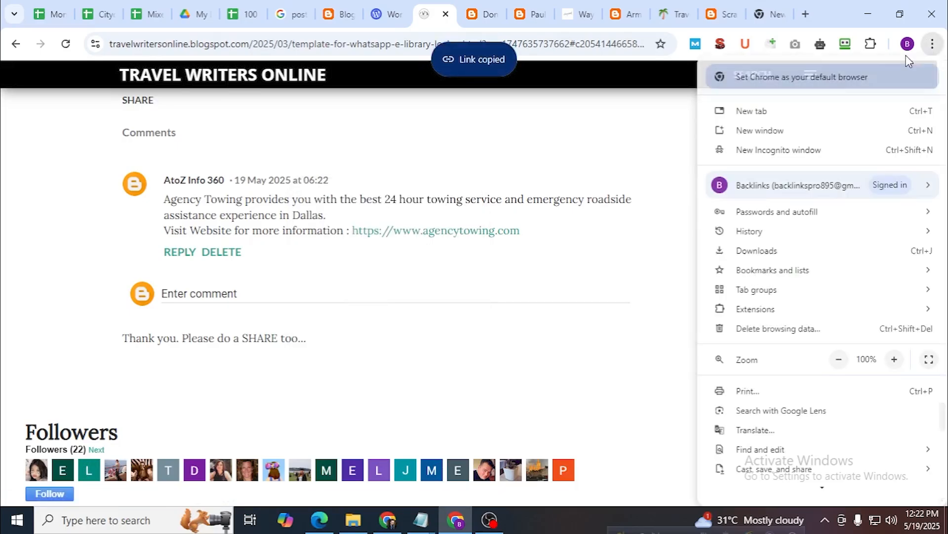
pyautogui.click(815, 149)
pyautogui.hotkey('ctrl', 'v')
pyautogui.press('Return')
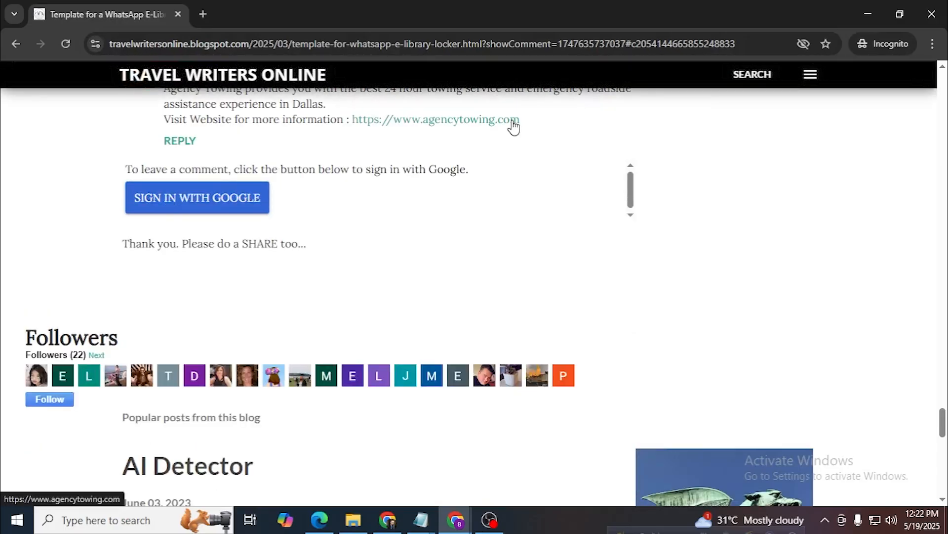
pyautogui.scroll(3, 514, 127)
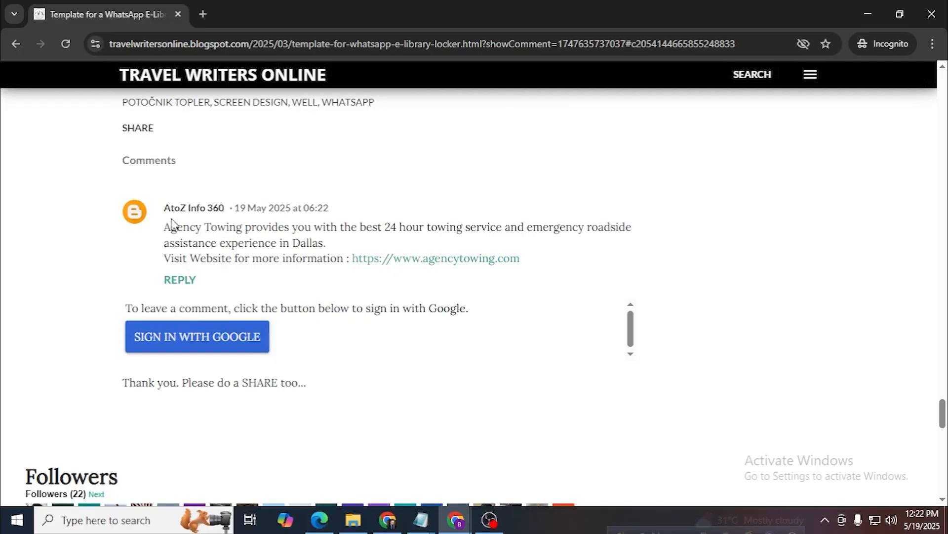
pyautogui.click(386, 525)
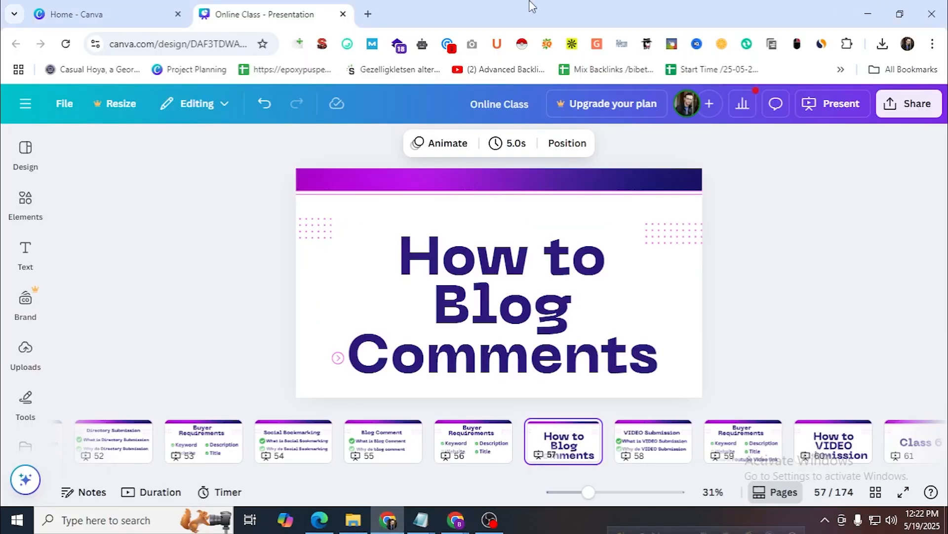
pyautogui.moveTo(468, 513)
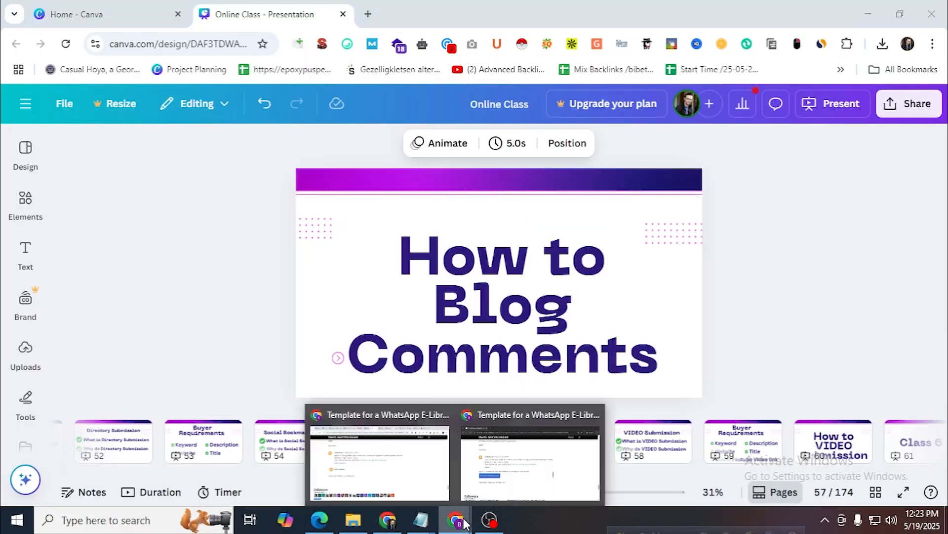
pyautogui.click(423, 486)
pyautogui.click(120, 7)
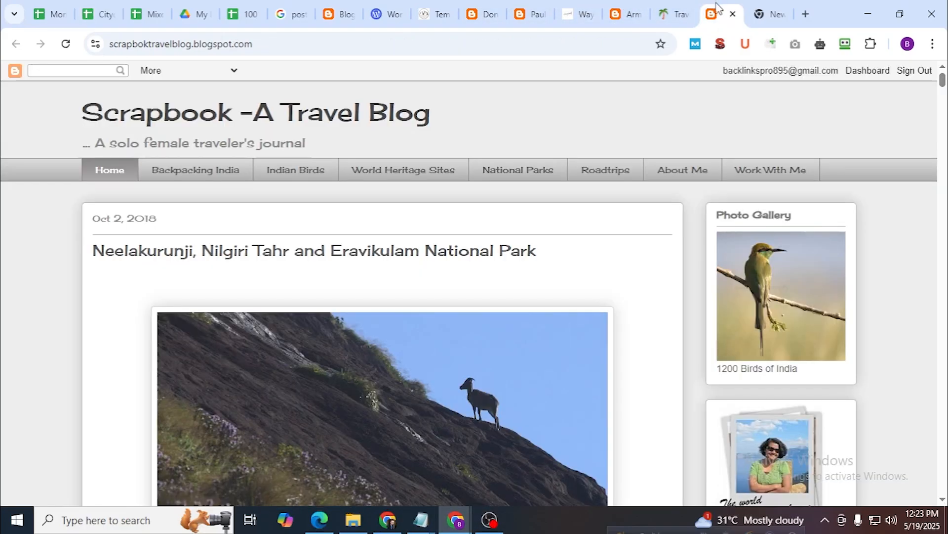
pyautogui.click(722, 14)
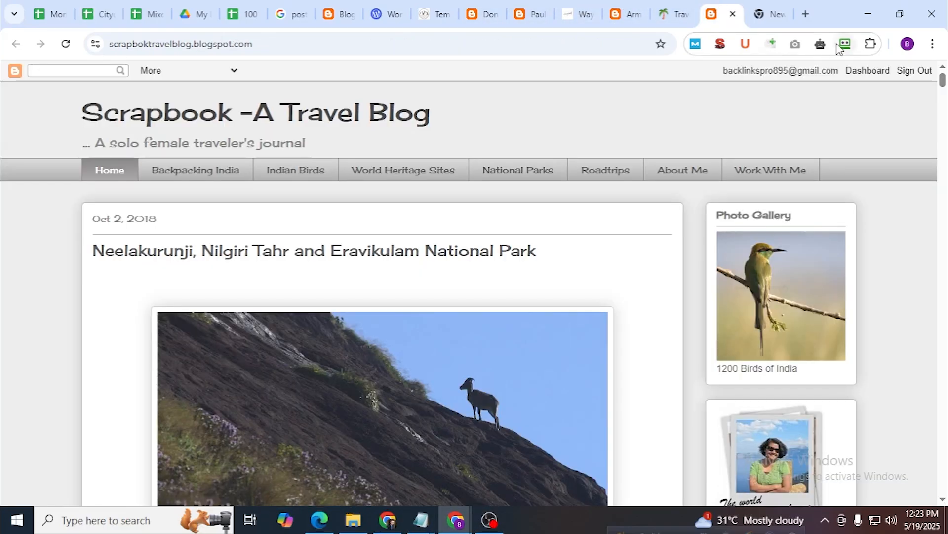
# Open the copied Travel Writers Online comment link in another Incognito window, check the agencytowing.com link, and return to the main browser window.
pyautogui.click(933, 44)
pyautogui.click(856, 151)
pyautogui.hotkey('ctrl', 'v')
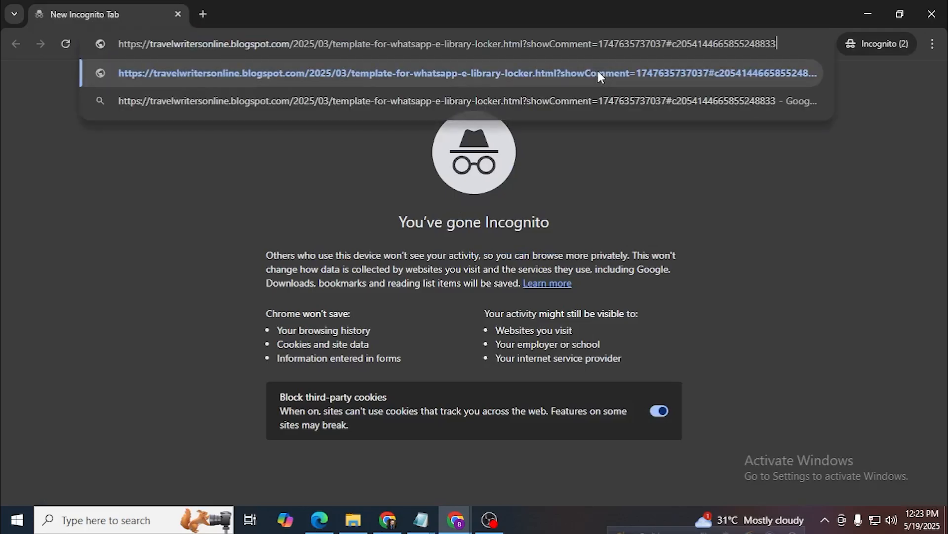
pyautogui.press('Return')
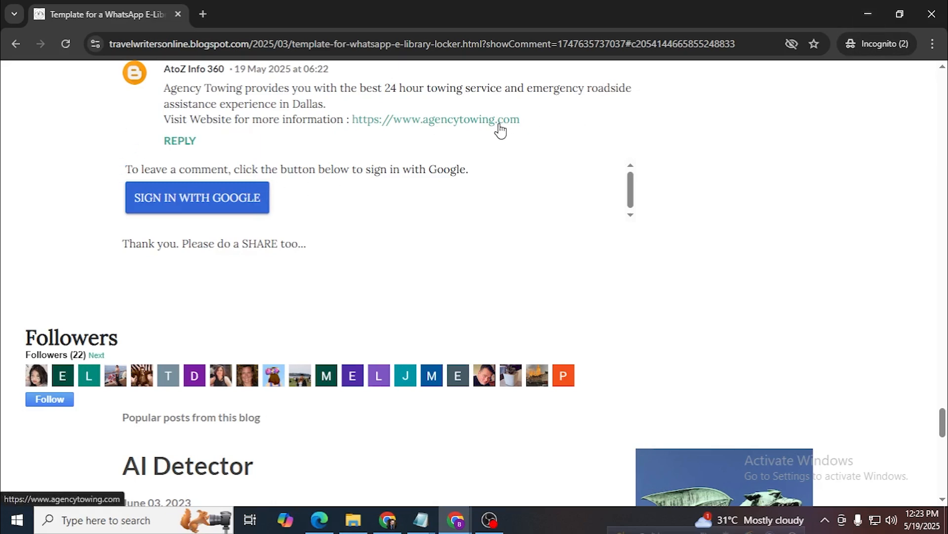
pyautogui.click(878, 17)
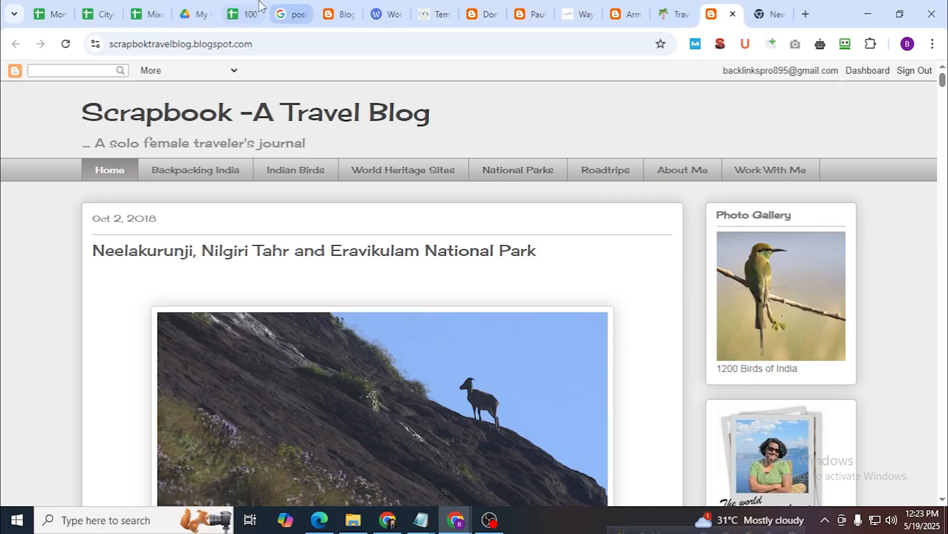
# Copy the agencytowing.com keyword URL from the Comments sheet, find it on the Incognito Travel Writers Online comment page, and close that window.
pyautogui.click(245, 13)
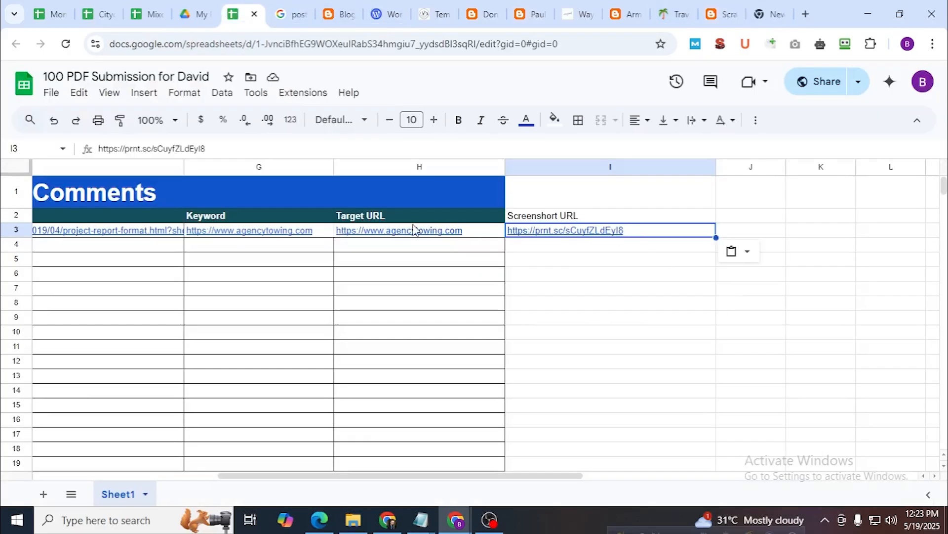
pyautogui.click(275, 232)
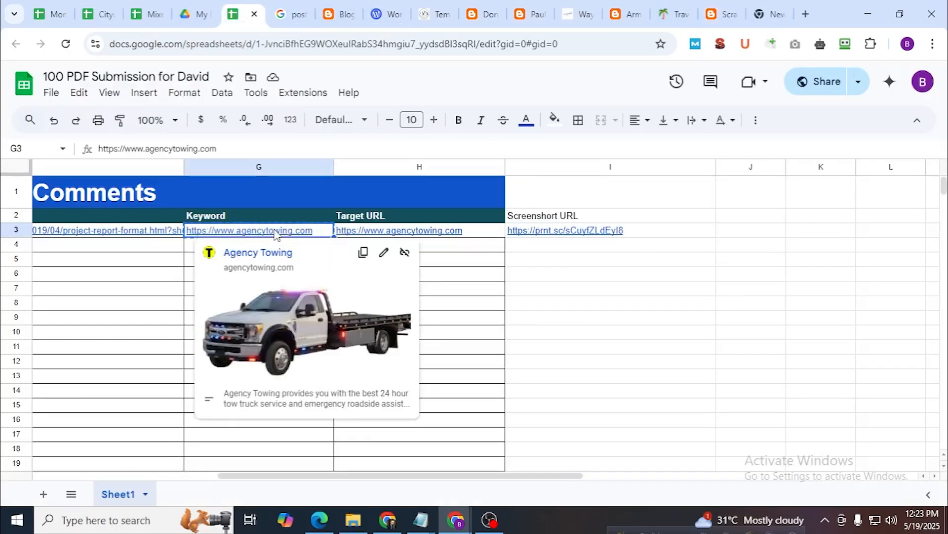
pyautogui.hotkey('ctrl', 'c')
pyautogui.moveTo(456, 520)
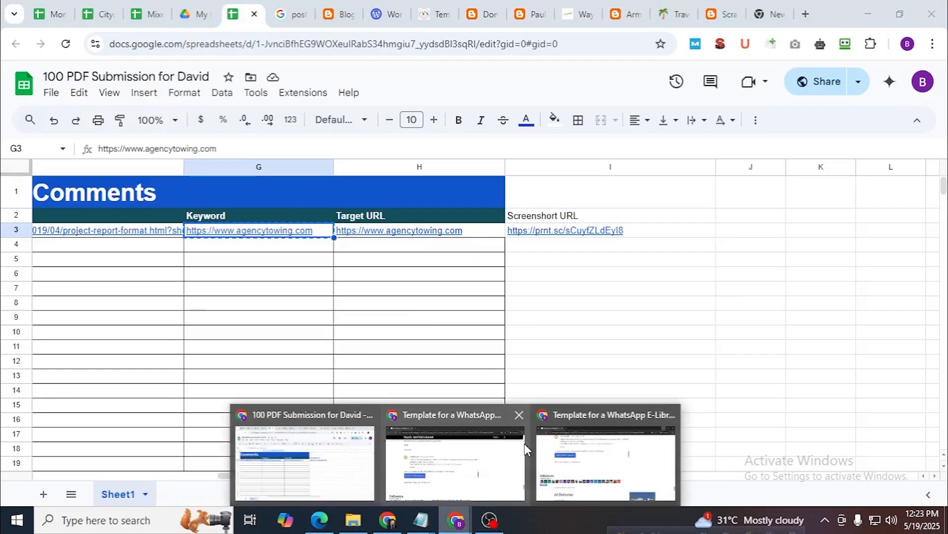
pyautogui.click(584, 447)
pyautogui.hotkey('ctrl', 'f')
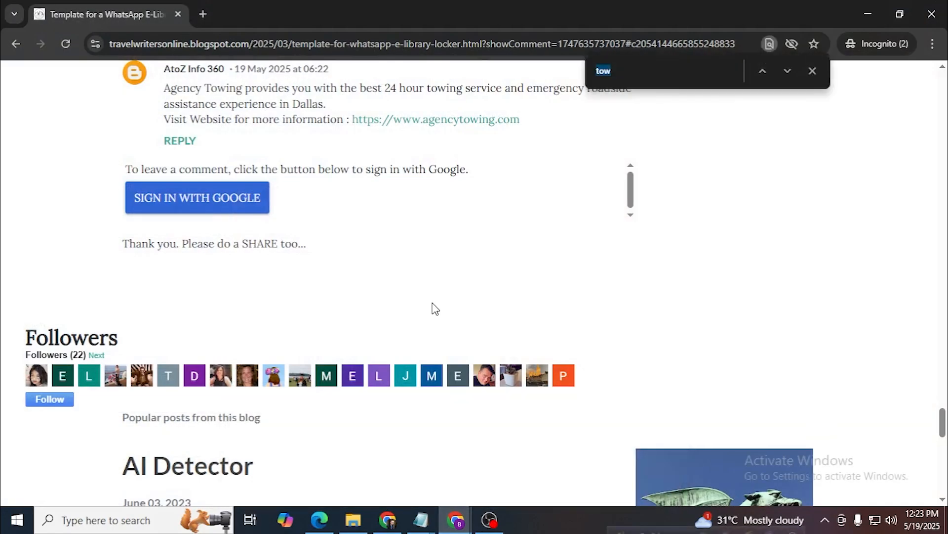
pyautogui.hotkey('ctrl', 'v')
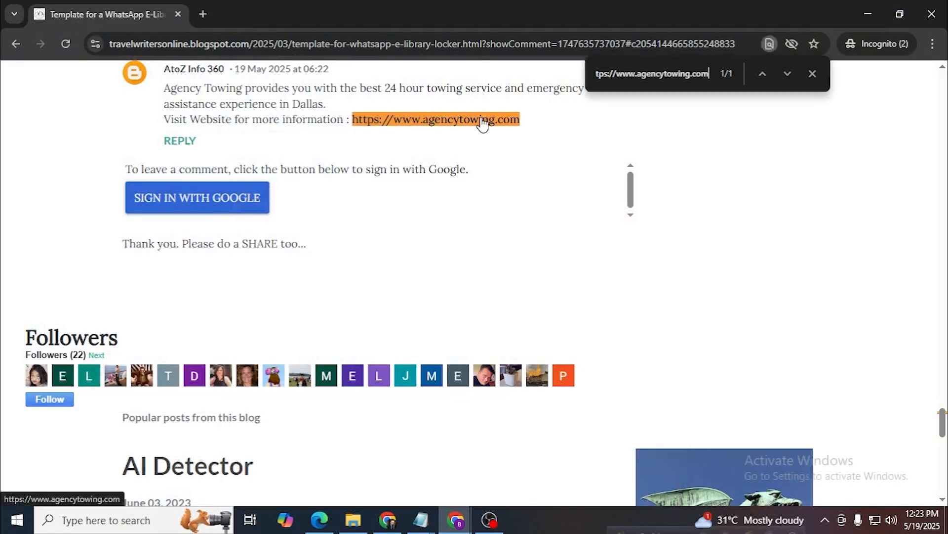
pyautogui.scroll(3, 502, 179)
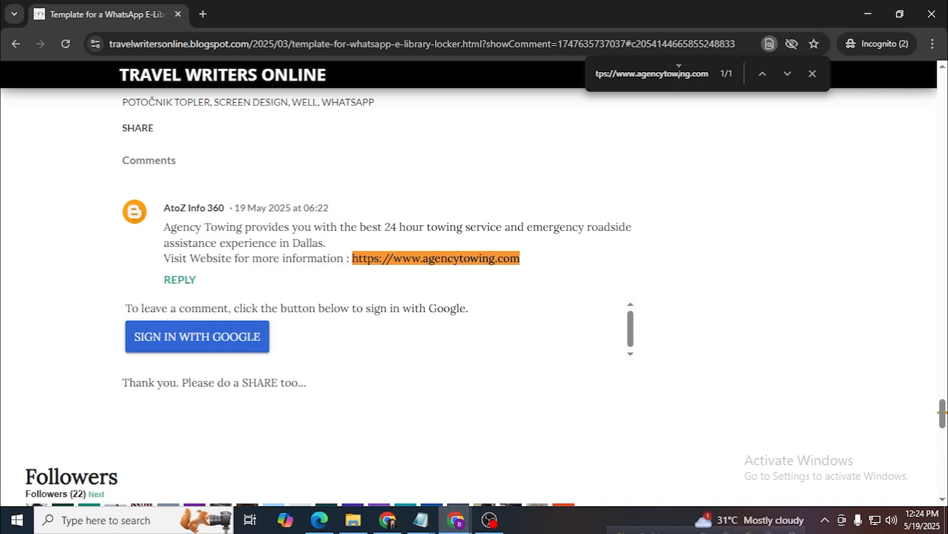
pyautogui.moveTo(676, 74); pyautogui.dragTo(504, 78)
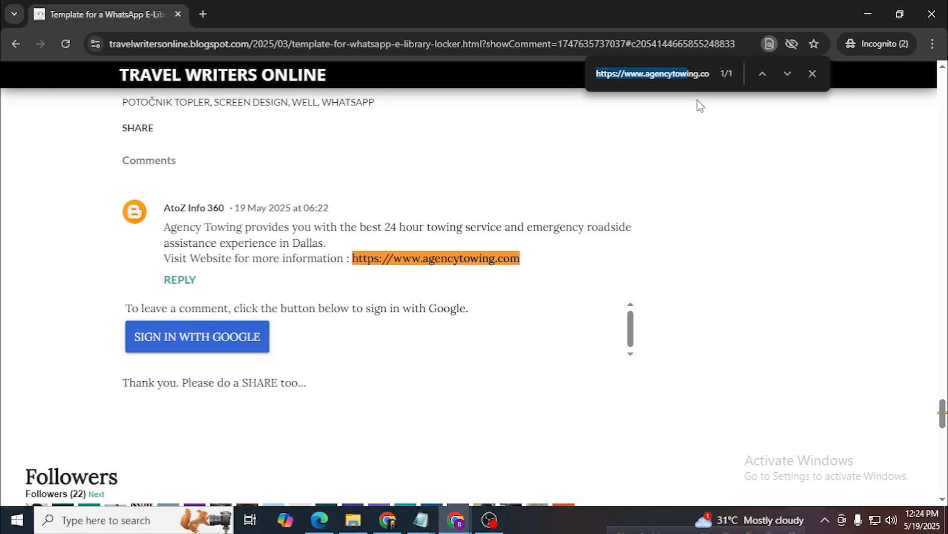
pyautogui.click(932, 14)
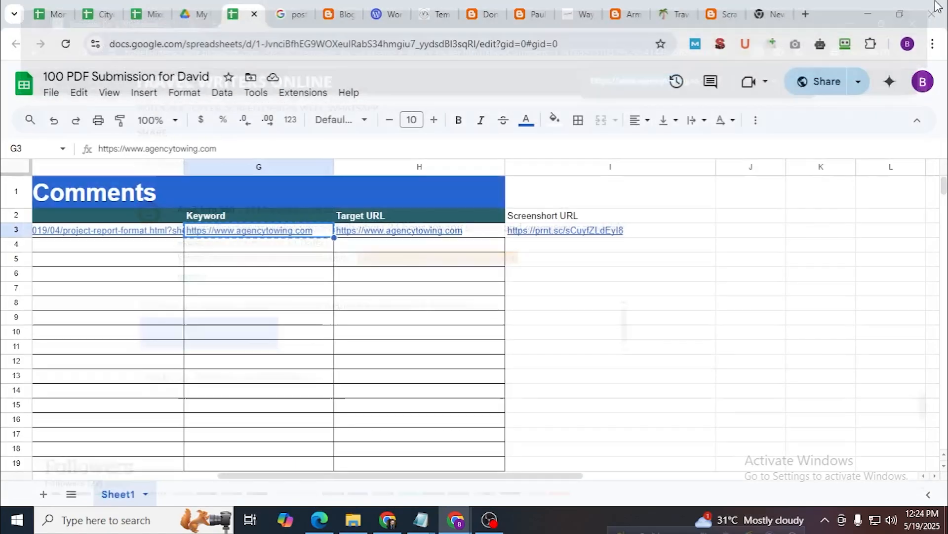
# Copy the search term dropmylinks from the Blog Comment note and return to the browser.
pyautogui.click(428, 521)
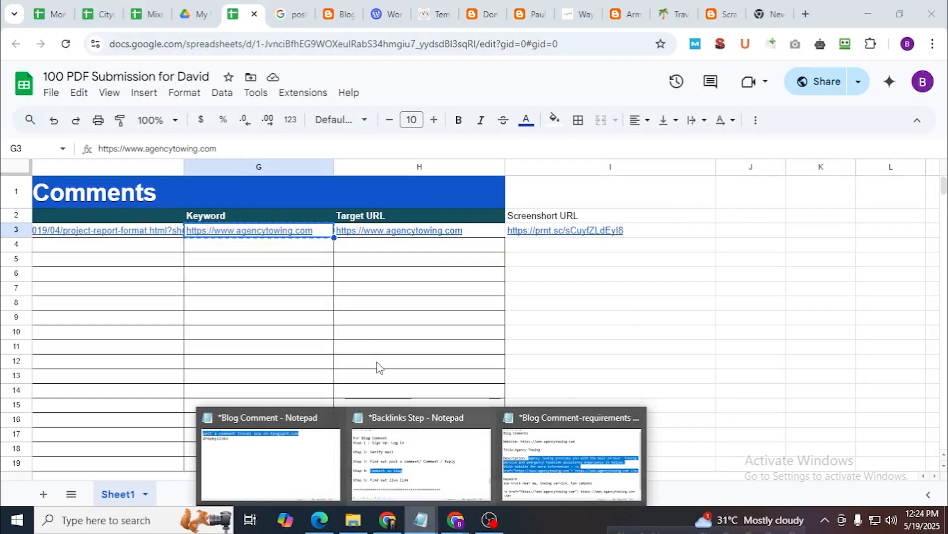
pyautogui.click(286, 491)
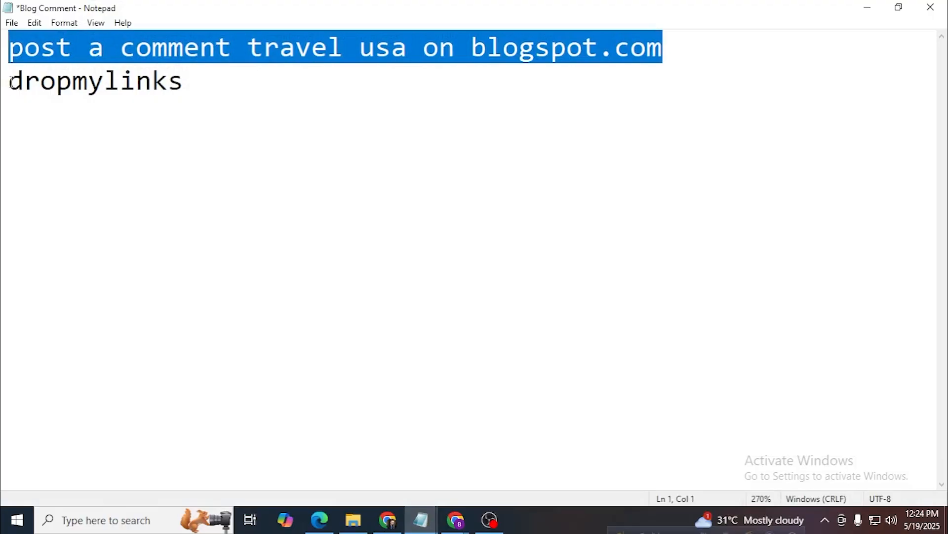
pyautogui.moveTo(9, 82); pyautogui.dragTo(242, 89)
pyautogui.hotkey('ctrl', 'c')
pyautogui.click(868, 8)
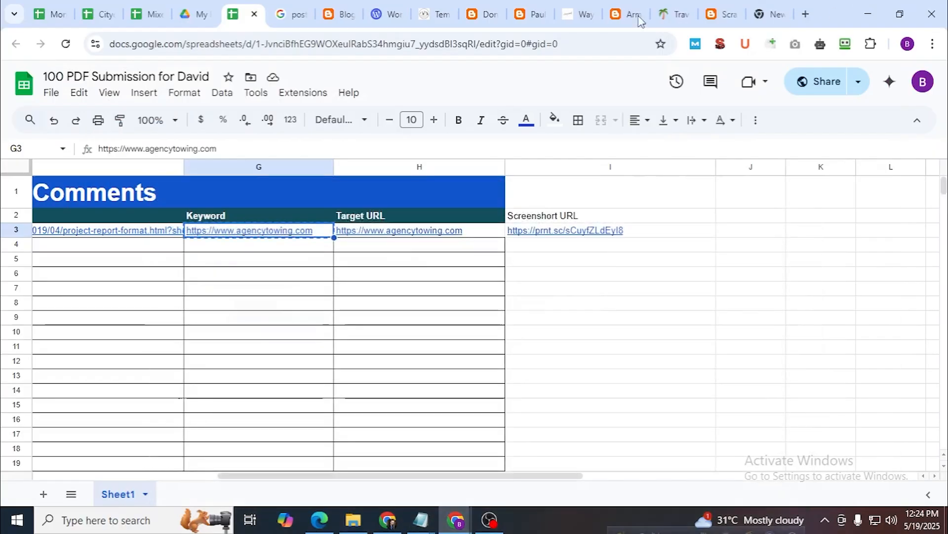
# Close the Google results tab, all the travel blog tabs and the empty new tab after the 100 PDF Submission sheet.
pyautogui.click(296, 14)
pyautogui.click(303, 16)
pyautogui.click(303, 16)
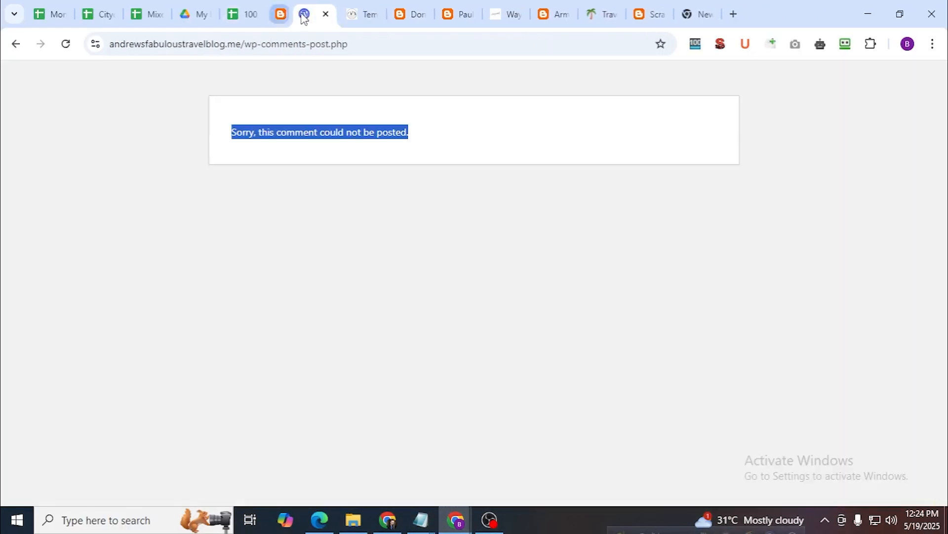
pyautogui.click(303, 16)
pyautogui.click(303, 16)
pyautogui.click(303, 17)
pyautogui.click(303, 16)
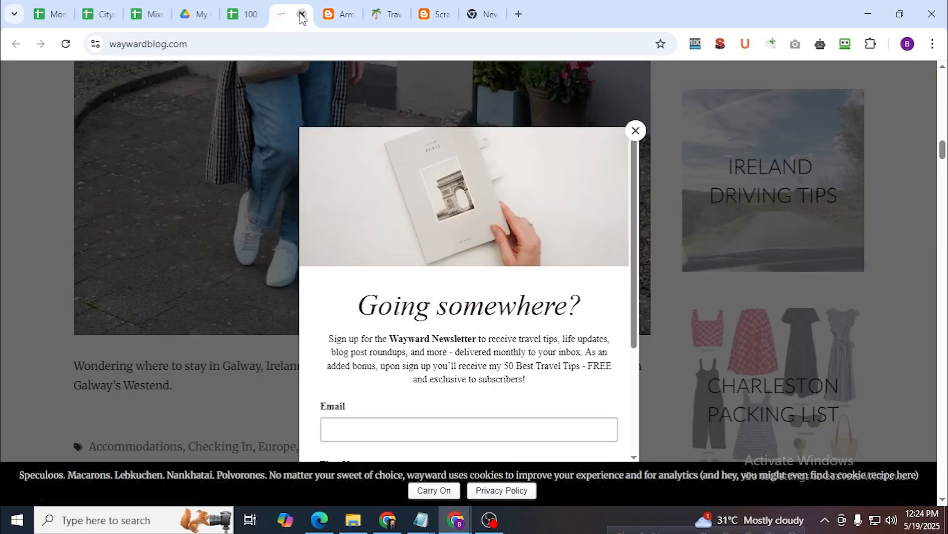
pyautogui.click(303, 16)
pyautogui.click(303, 17)
pyautogui.click(301, 16)
pyautogui.click(302, 17)
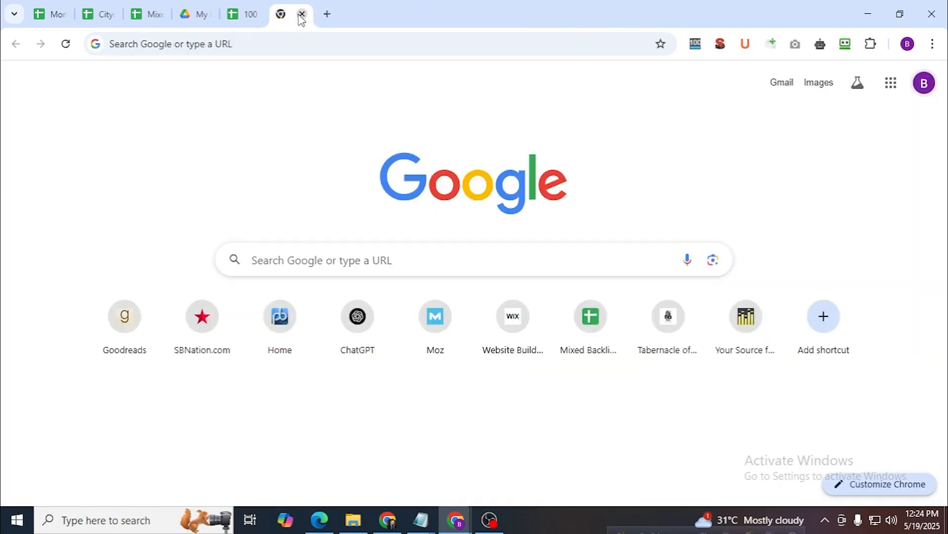
pyautogui.click(302, 17)
# Search Google for dropmylinks in a new tab, open the Drop My Link site, and dismiss its email sign-up offer.
pyautogui.click(327, 15)
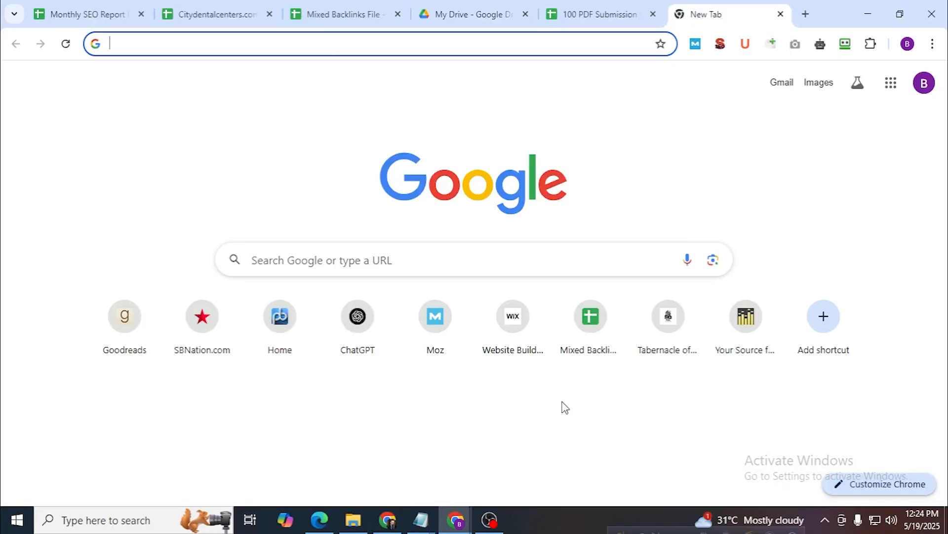
pyautogui.hotkey('ctrl', 'v')
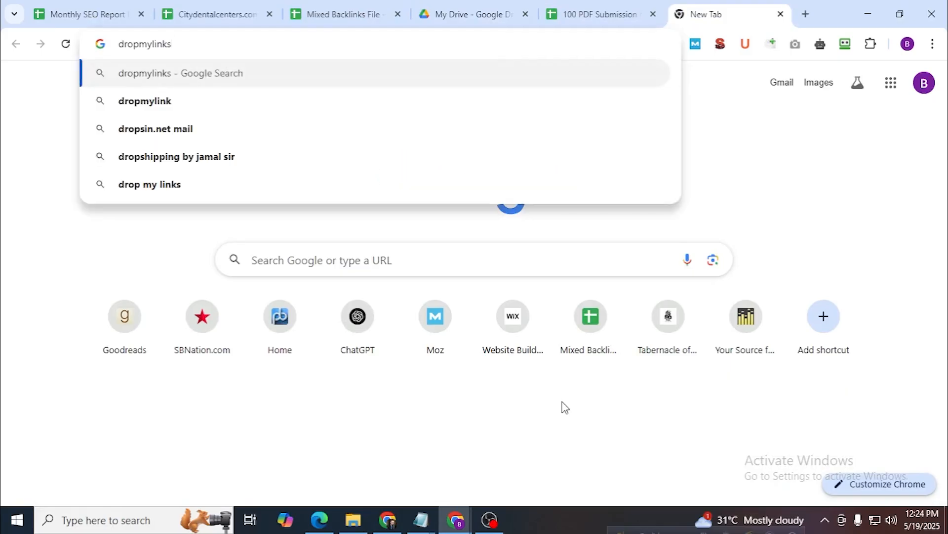
pyautogui.press('Return')
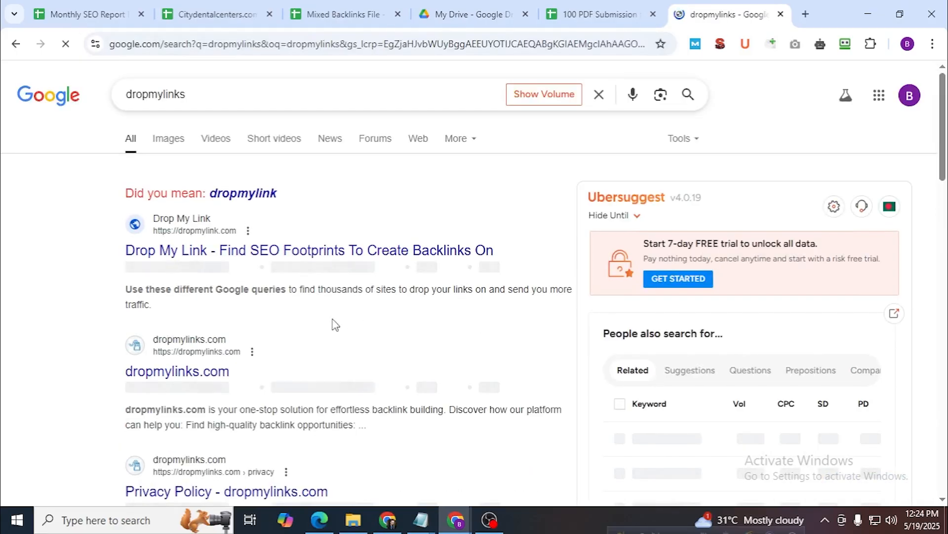
pyautogui.click(288, 253)
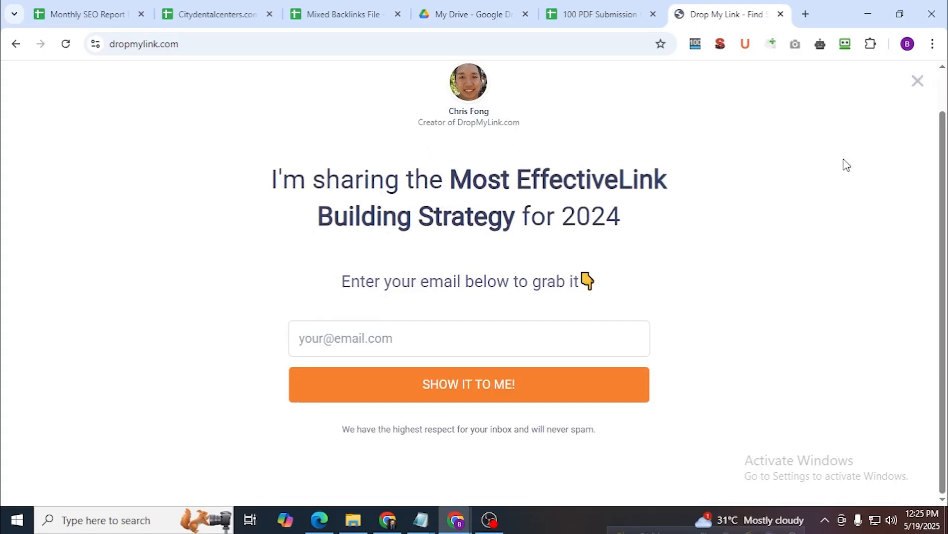
pyautogui.click(917, 80)
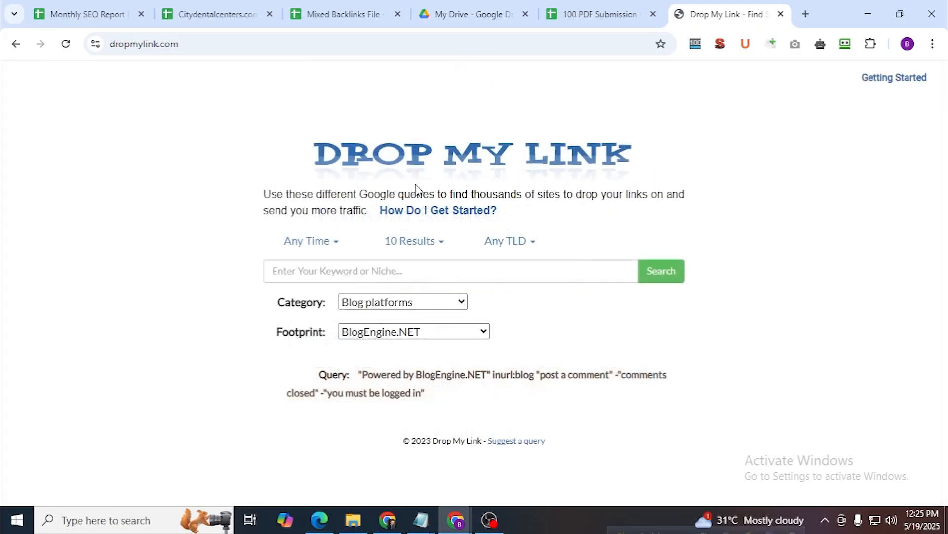
# Set the Drop My Link keyword to food, the category to Comment backlinks and the footprint to Do-follow comments.
pyautogui.click(372, 270)
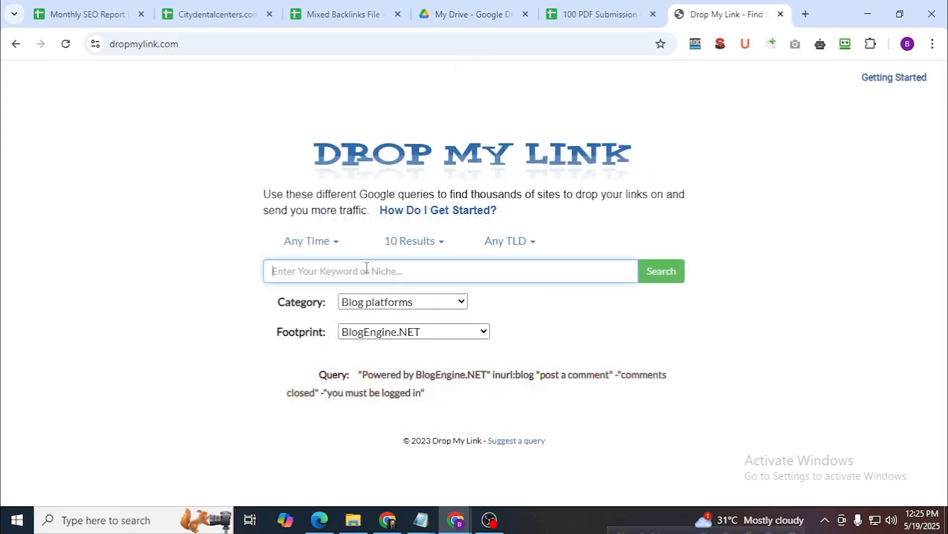
pyautogui.write('food')
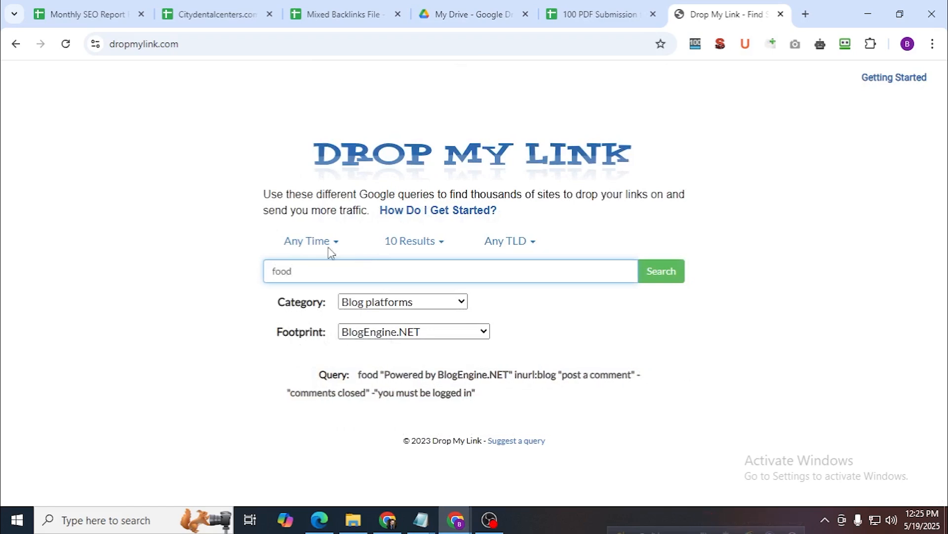
pyautogui.click(356, 308)
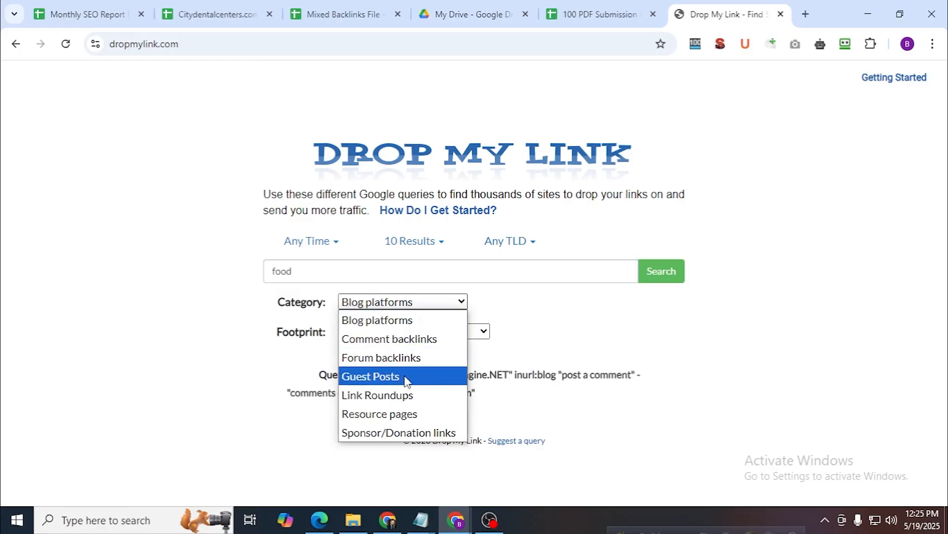
pyautogui.click(395, 341)
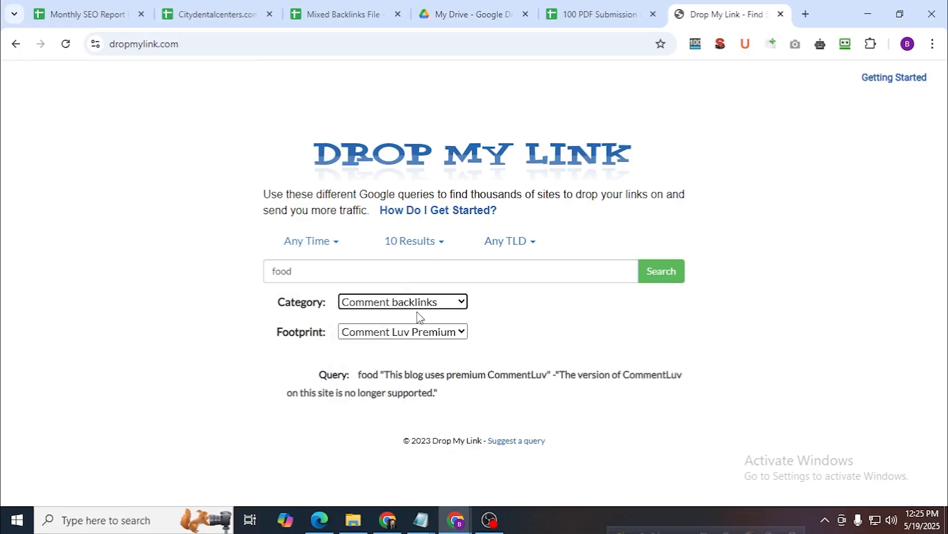
pyautogui.click(421, 331)
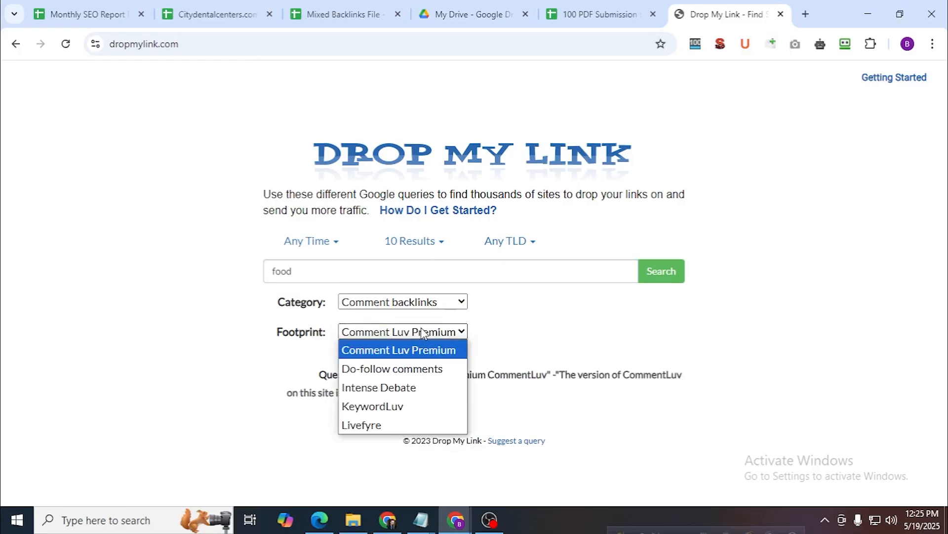
pyautogui.click(427, 371)
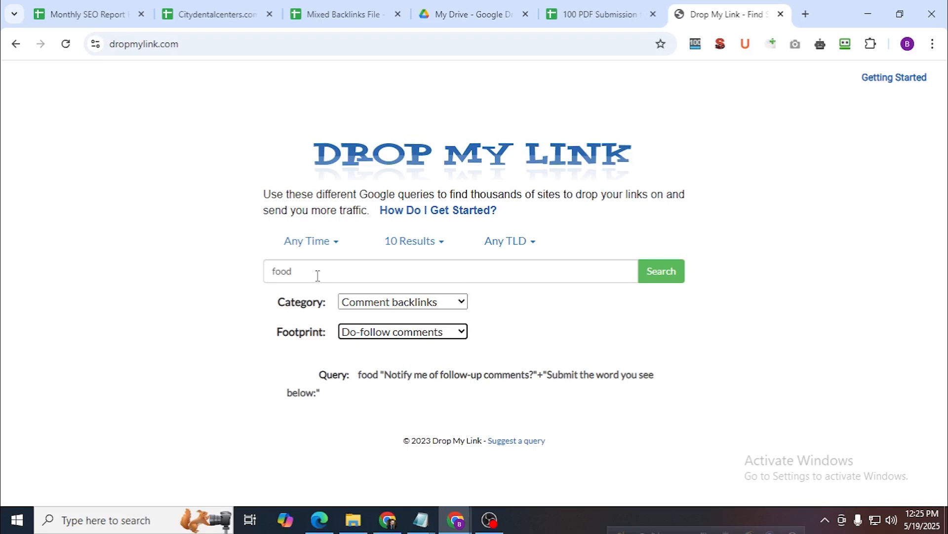
# Compare the Drop My Link keyword with the travel comment search phrase in the Blog Comment note.
pyautogui.moveTo(316, 272); pyautogui.dragTo(275, 273)
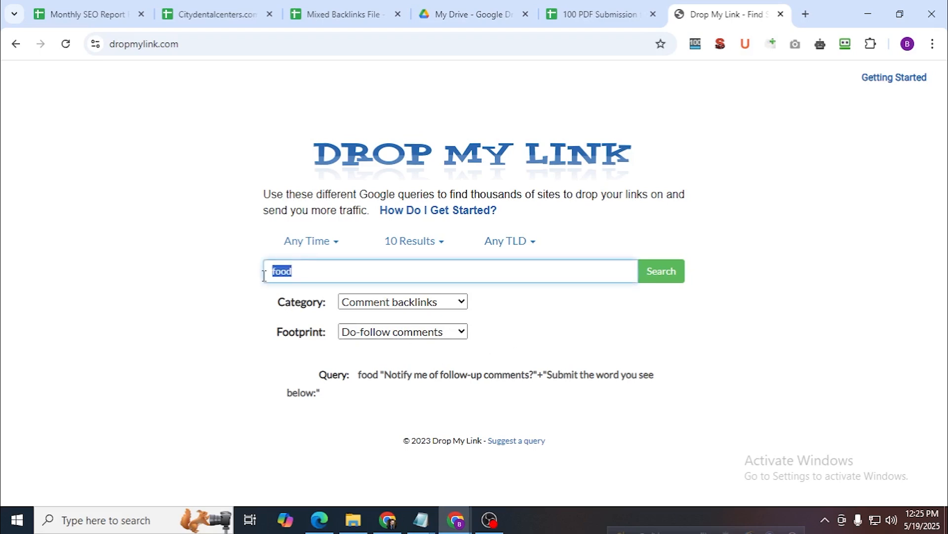
pyautogui.click(421, 520)
pyautogui.click(272, 463)
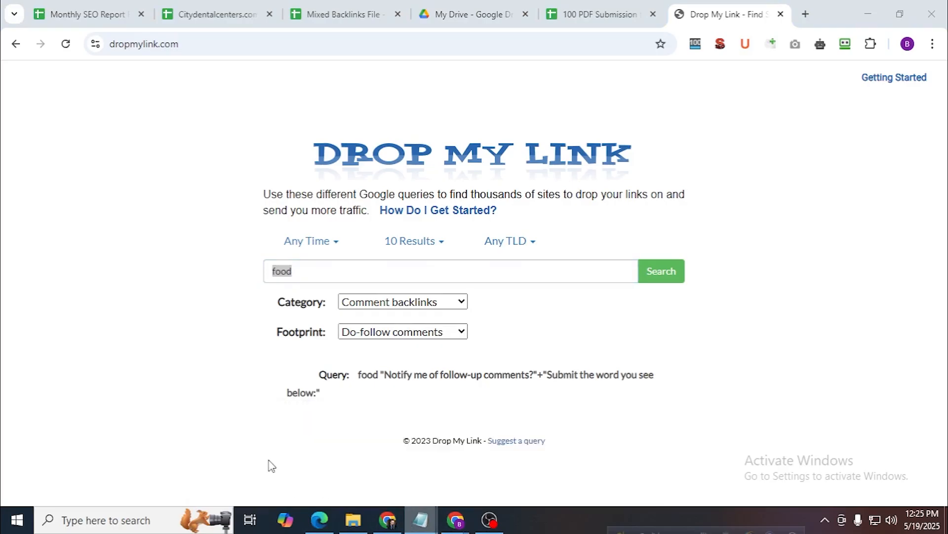
pyautogui.moveTo(7, 39); pyautogui.dragTo(741, 59)
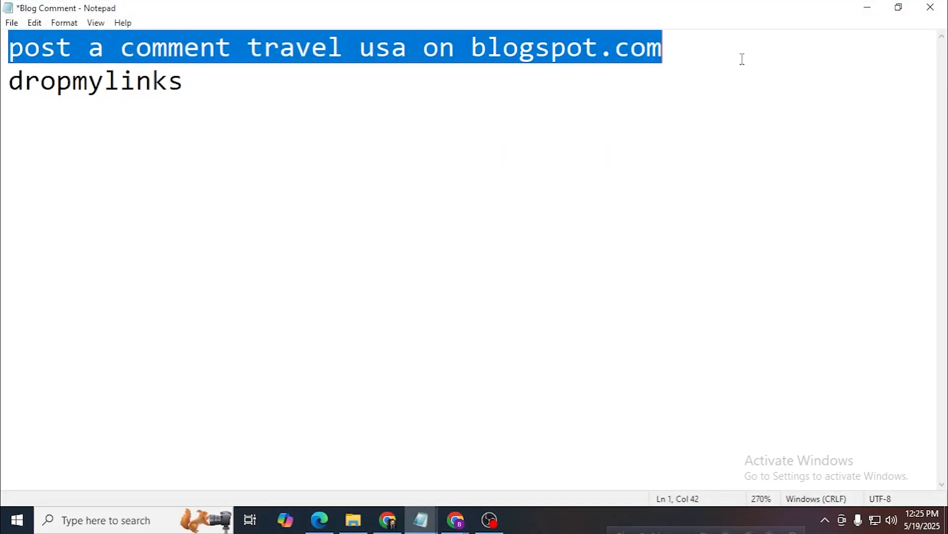
pyautogui.click(859, 7)
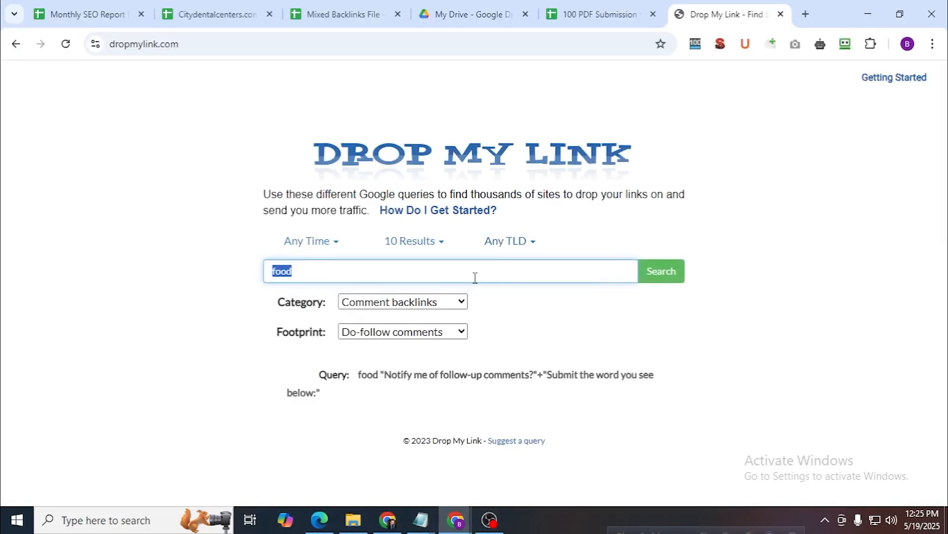
# Run the food do-follow comments search and open the result How can I find active blog commenting sites - Search Tricks in a new tab.
pyautogui.click(656, 275)
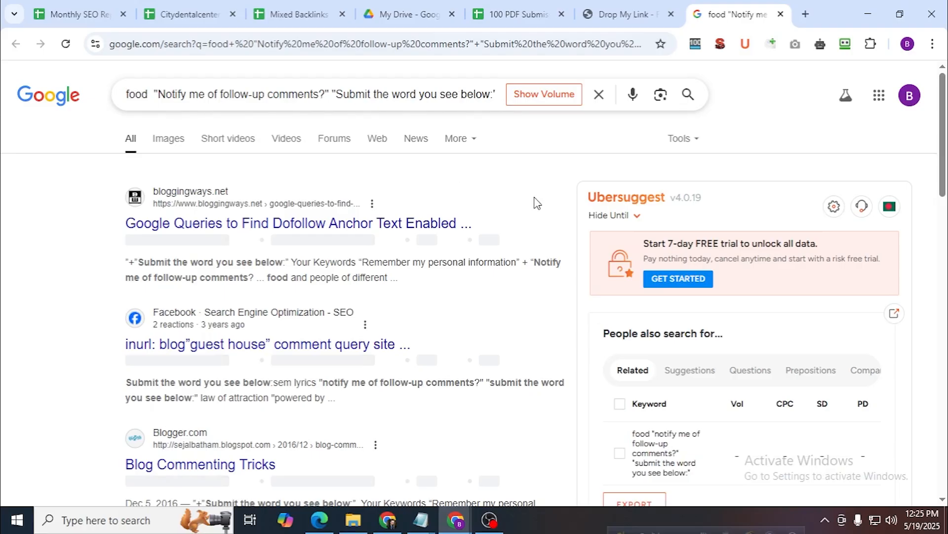
pyautogui.scroll(-3, 534, 212)
pyautogui.scroll(-3, 532, 223)
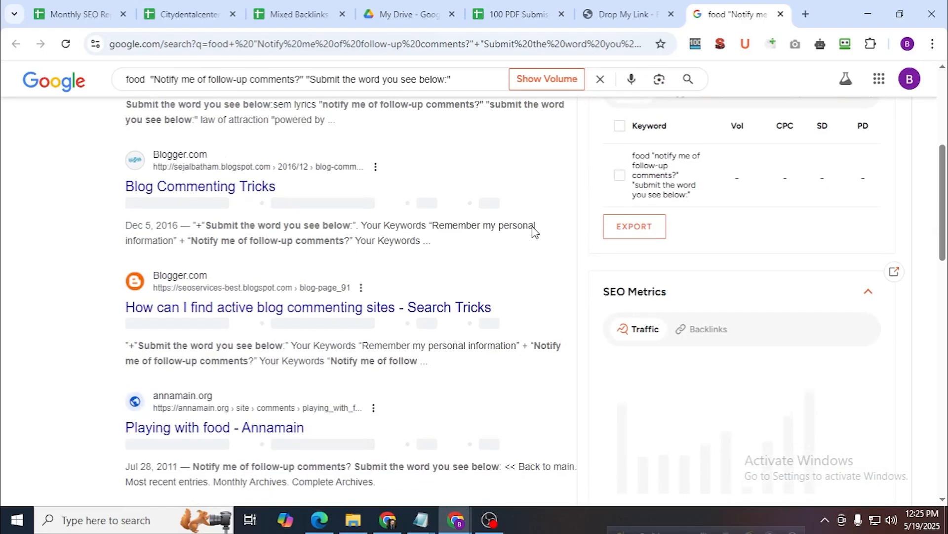
pyautogui.rightClick(410, 307)
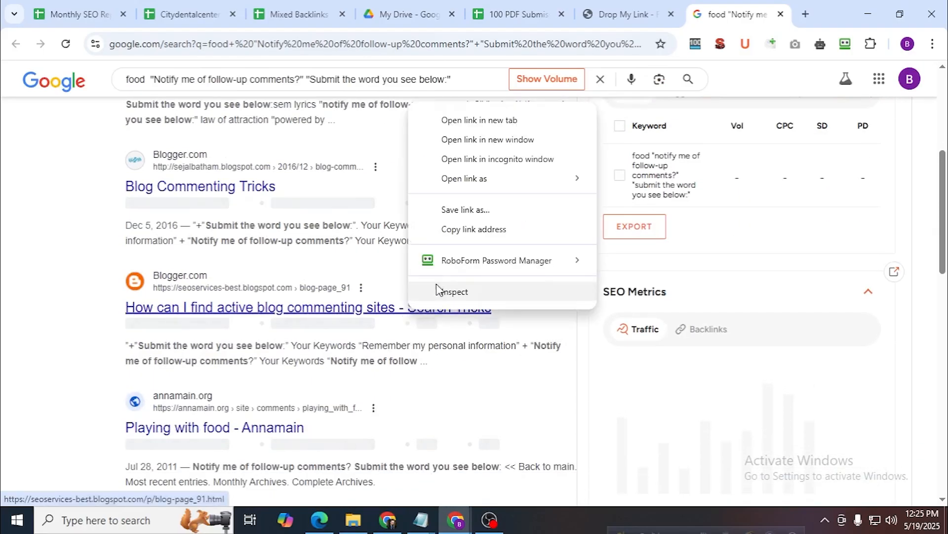
pyautogui.click(496, 121)
pyautogui.click(764, 7)
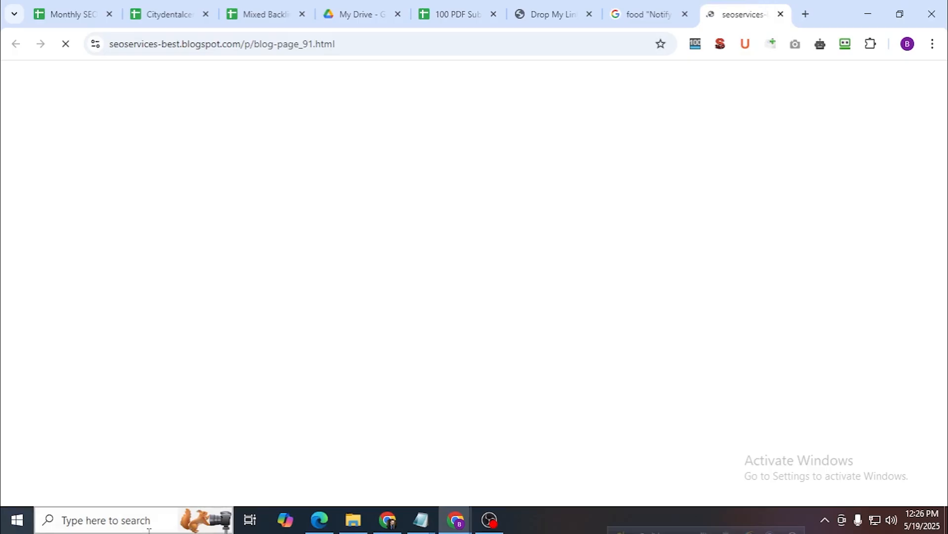
# Examine the comment form at the end of the Search Tricks blog page.
pyautogui.scroll(-10, 929, 198)
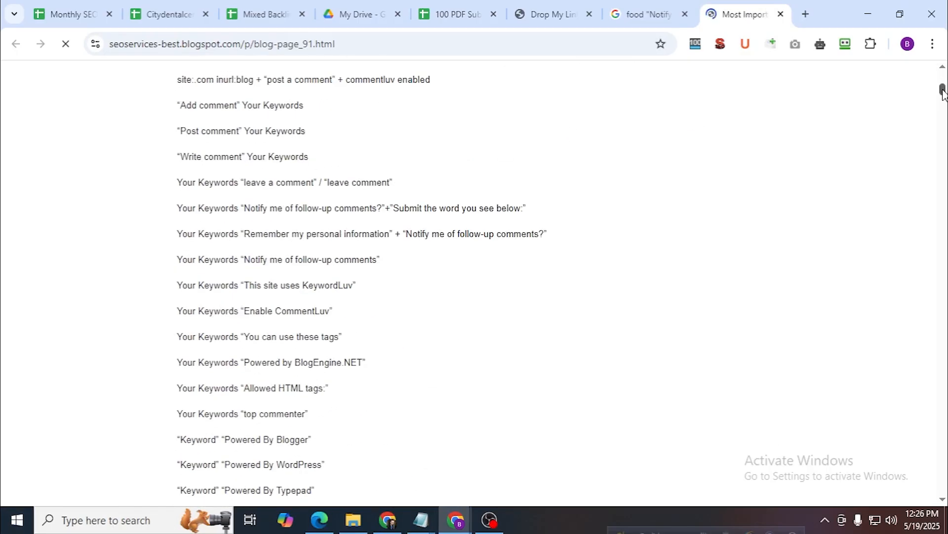
pyautogui.moveTo(942, 89); pyautogui.dragTo(911, 495)
pyautogui.click(266, 254)
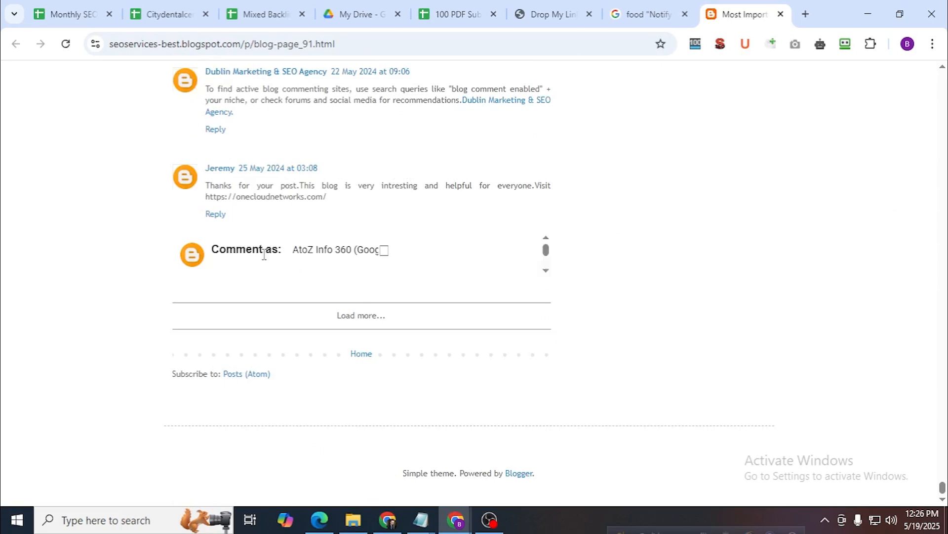
# Open the food search results Blog Commenting Search Query Tricks and How To Get Your Comments Approved On Dofollow Blogs in new tabs.
pyautogui.click(627, 6)
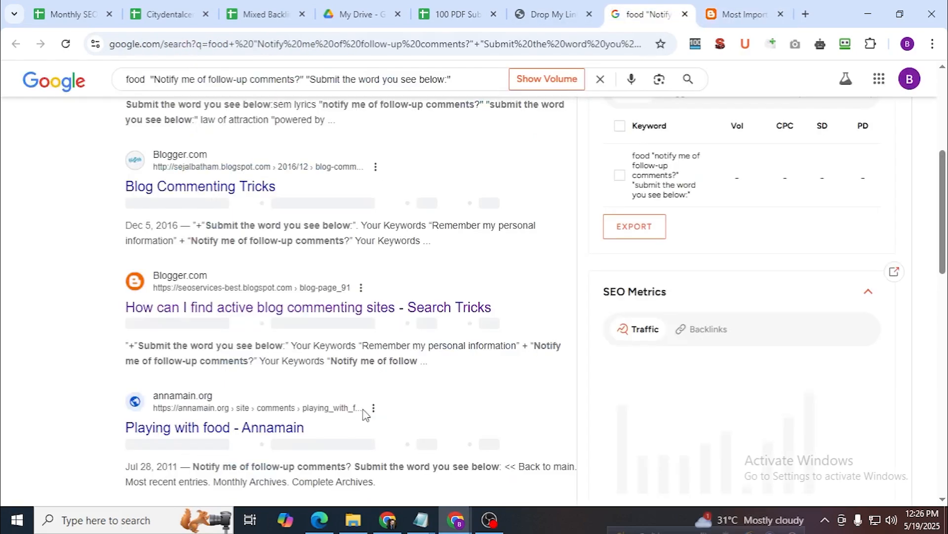
pyautogui.scroll(-4, 362, 420)
pyautogui.scroll(-2, 272, 391)
pyautogui.scroll(-5, 272, 391)
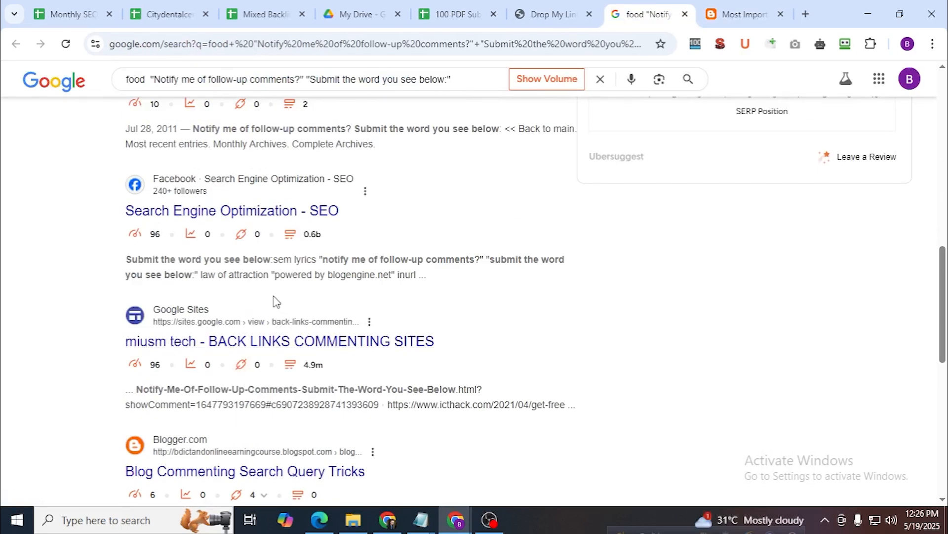
pyautogui.rightClick(270, 267)
pyautogui.click(275, 279)
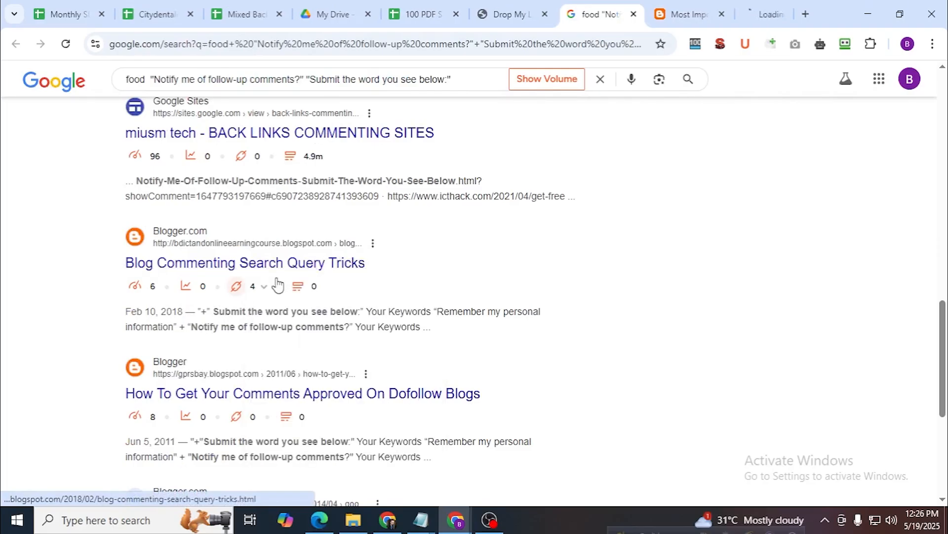
pyautogui.scroll(-4, 275, 278)
pyautogui.rightClick(257, 194)
pyautogui.click(286, 202)
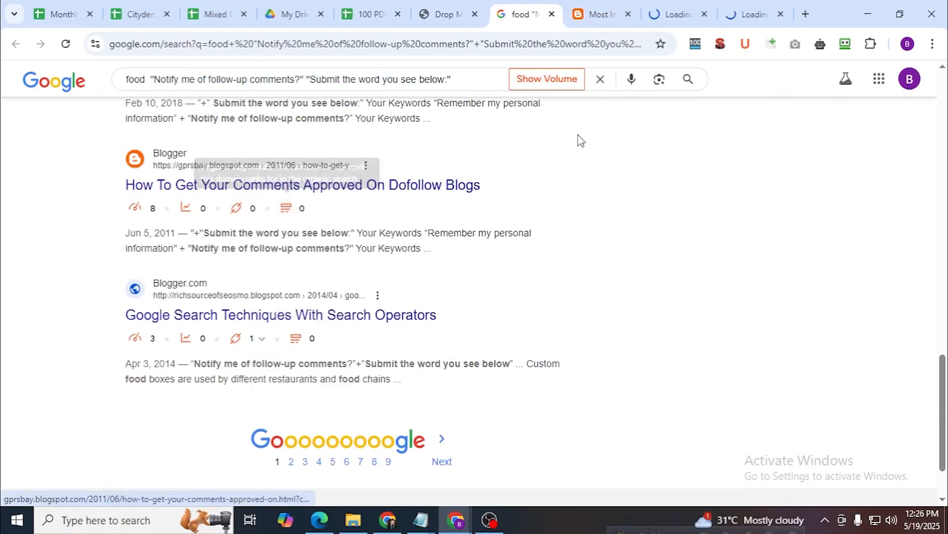
# Recheck the Search Tricks comment form, then close the food search, the three blog pages and the Drop My Link site.
pyautogui.click(602, 7)
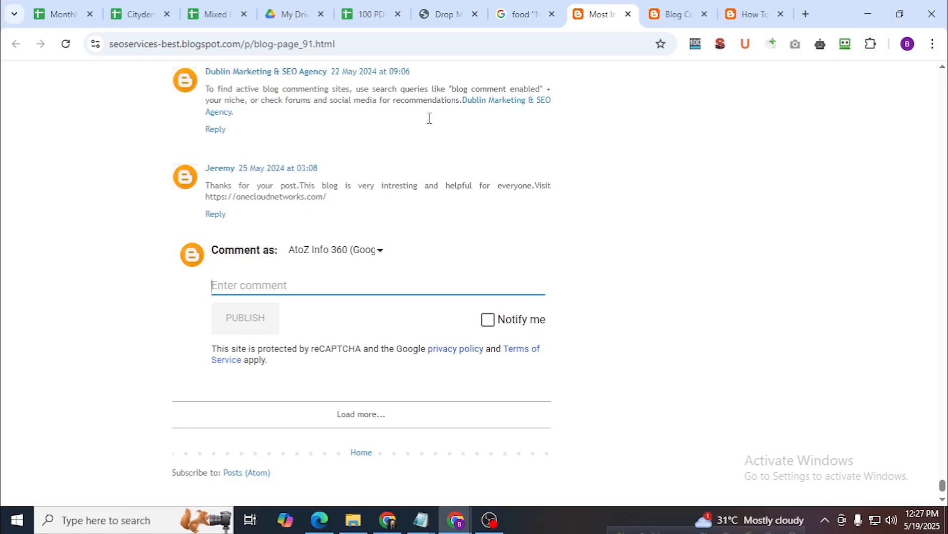
pyautogui.click(499, 7)
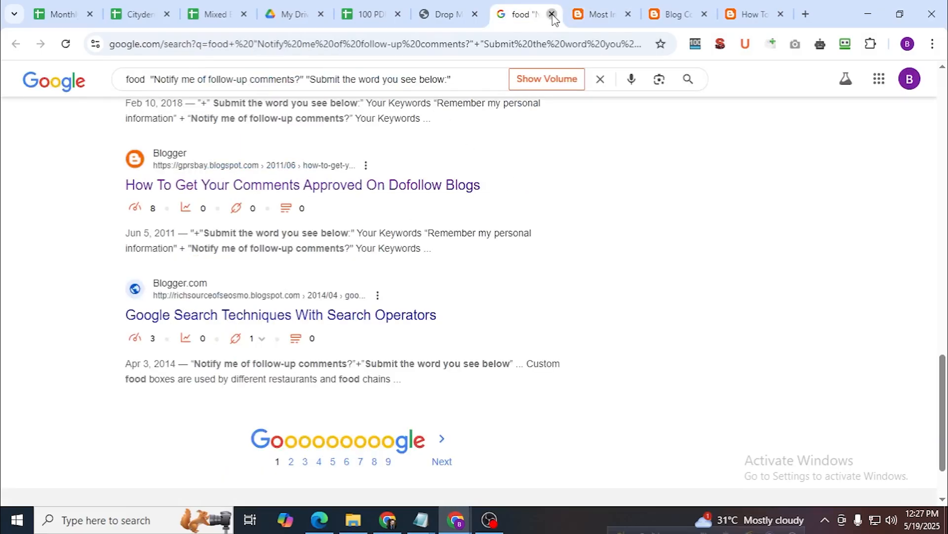
pyautogui.click(551, 14)
pyautogui.click(552, 14)
pyautogui.click(552, 15)
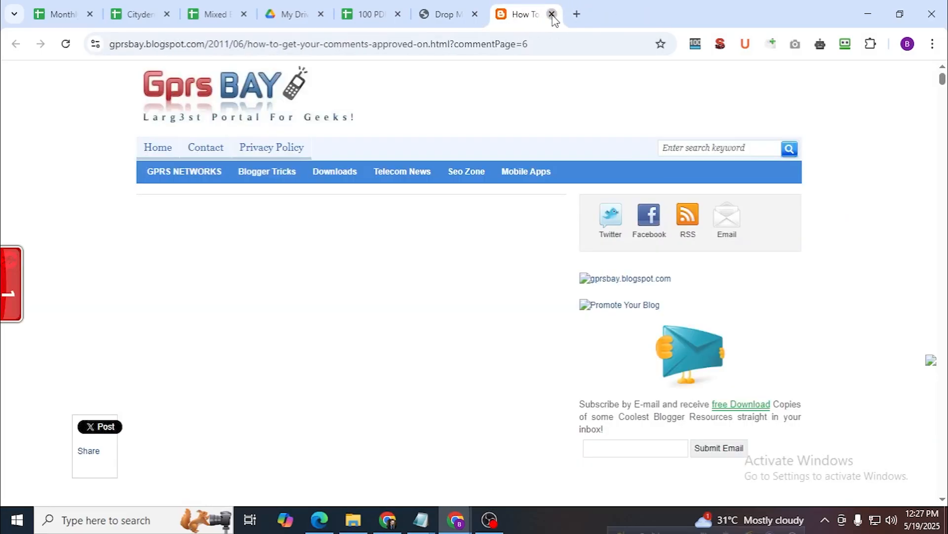
pyautogui.click(552, 15)
pyautogui.click(551, 14)
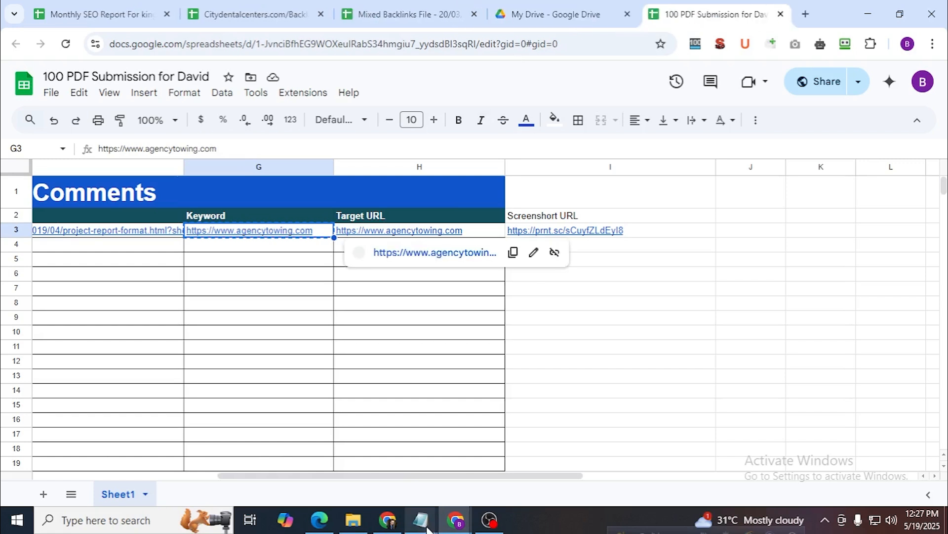
# Review the search phrases in the Blog Comment note in Notepad and return to the browser.
pyautogui.moveTo(421, 519)
pyautogui.click(300, 463)
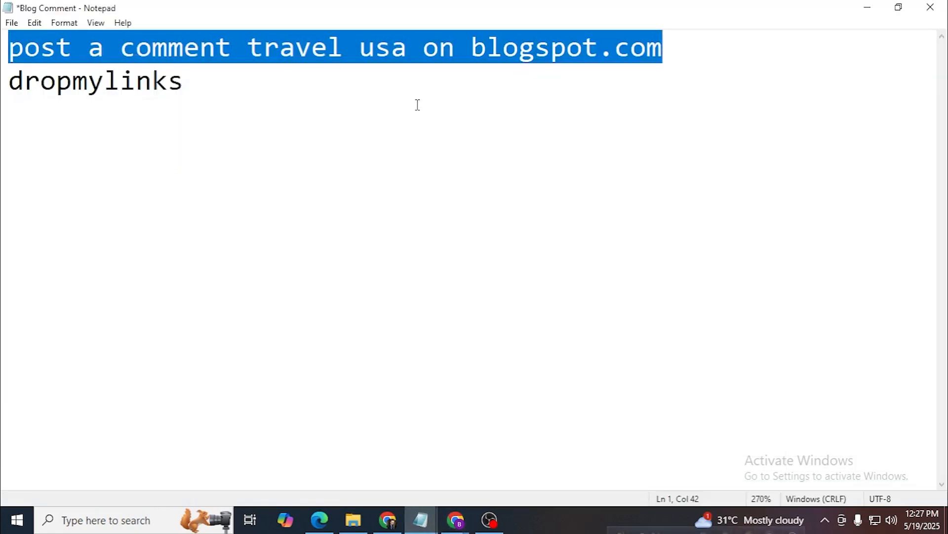
pyautogui.click(868, 8)
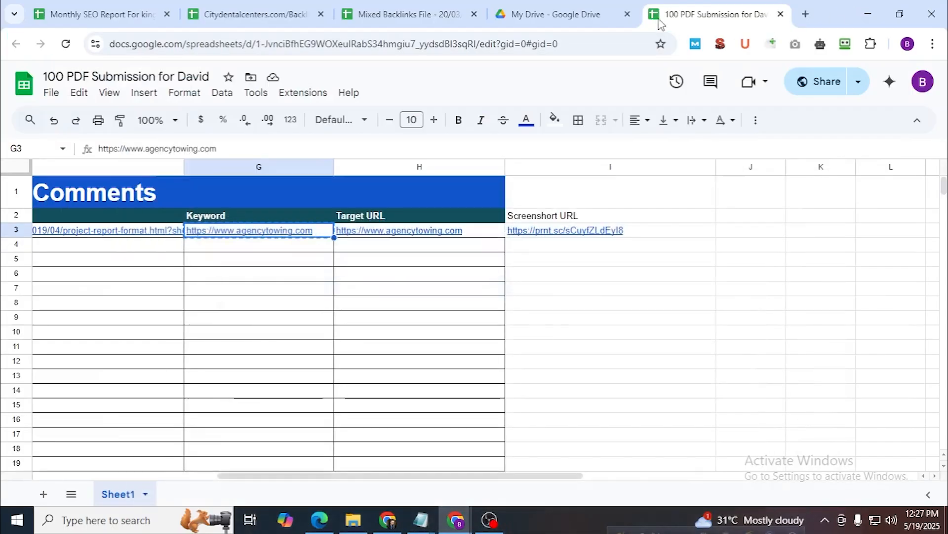
# Review the Blog Comments Live Links list in the Mixed Backlinks File spreadsheet.
pyautogui.click(442, 6)
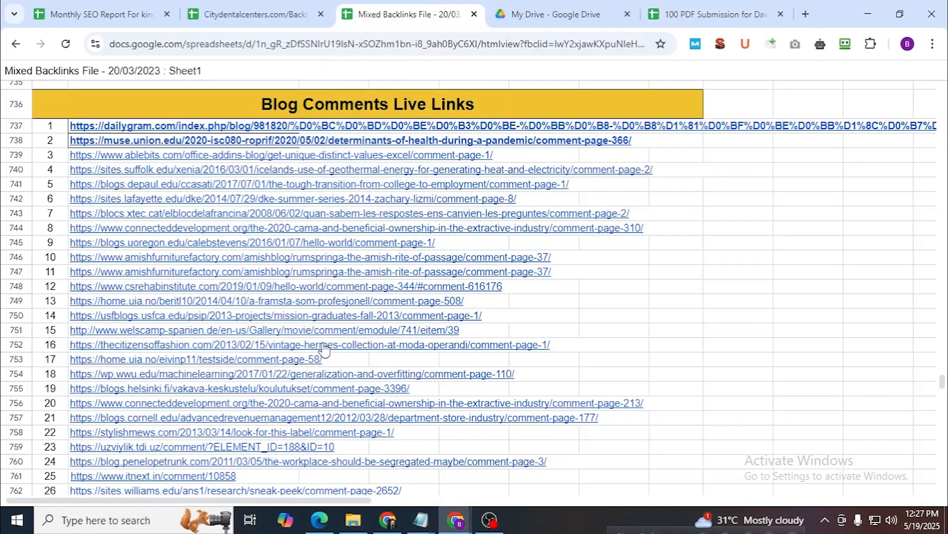
pyautogui.scroll(3, 324, 370)
pyautogui.scroll(2, 325, 369)
pyautogui.scroll(-9, 307, 346)
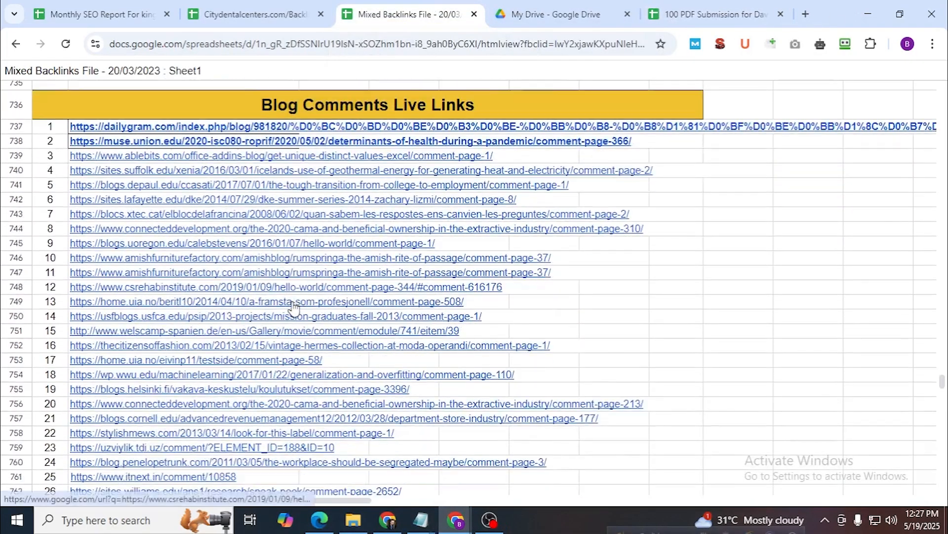
pyautogui.scroll(-5, 293, 321)
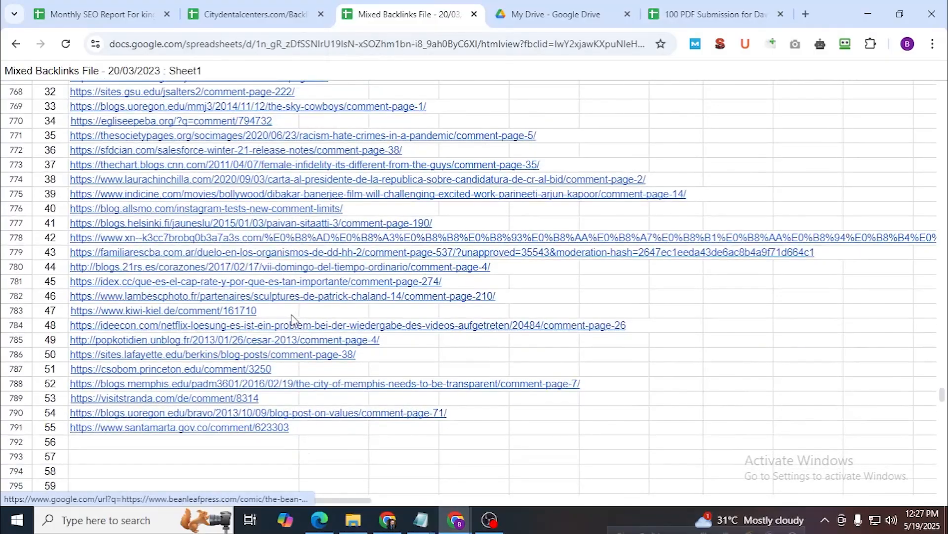
pyautogui.scroll(10, 306, 346)
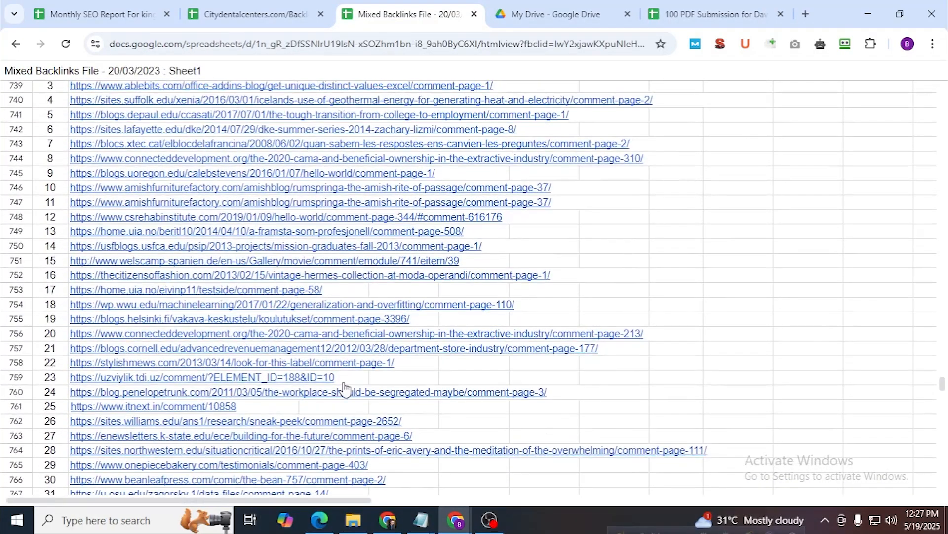
# Compare the blog comment section of the Citydentalcenters.com/Backlinks sheet with the Mixed Backlinks File's live links.
pyautogui.click(258, 8)
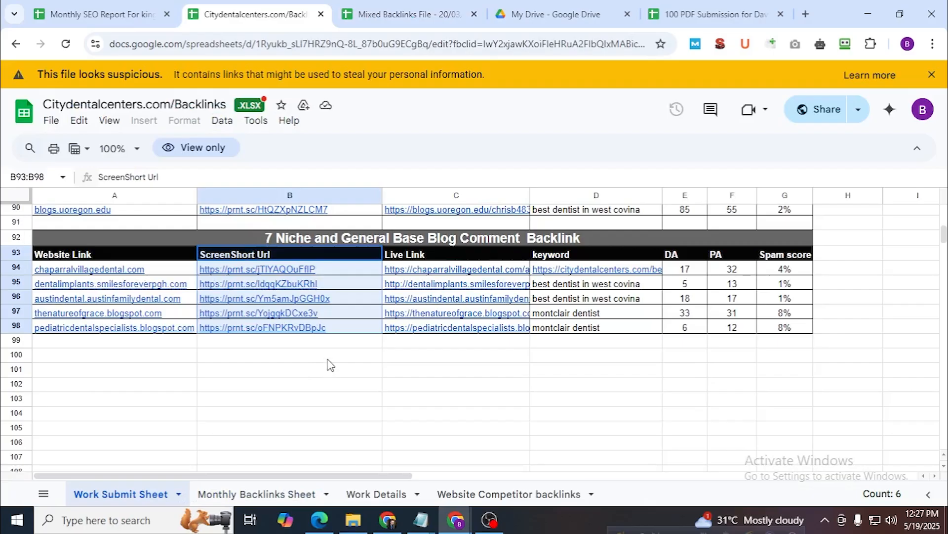
pyautogui.click(410, 14)
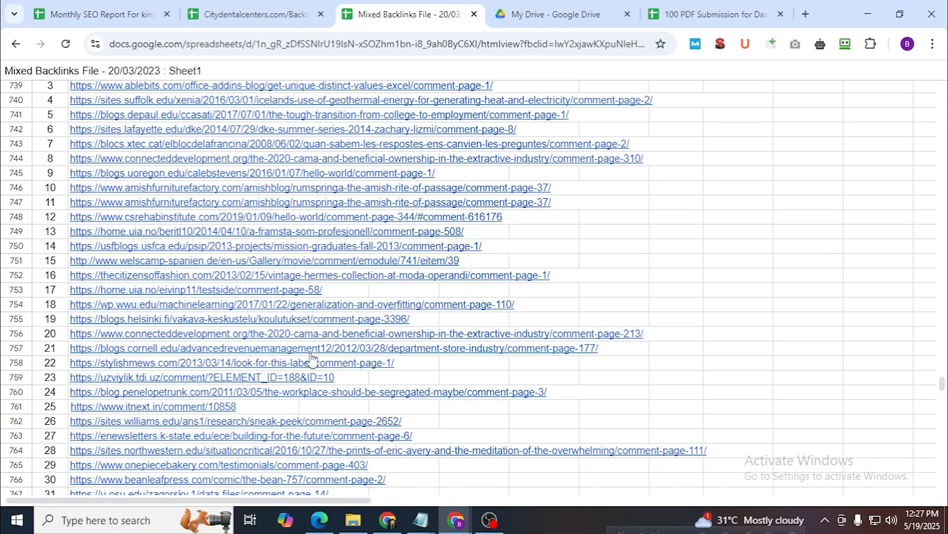
pyautogui.scroll(5, 283, 210)
pyautogui.scroll(-3, 283, 210)
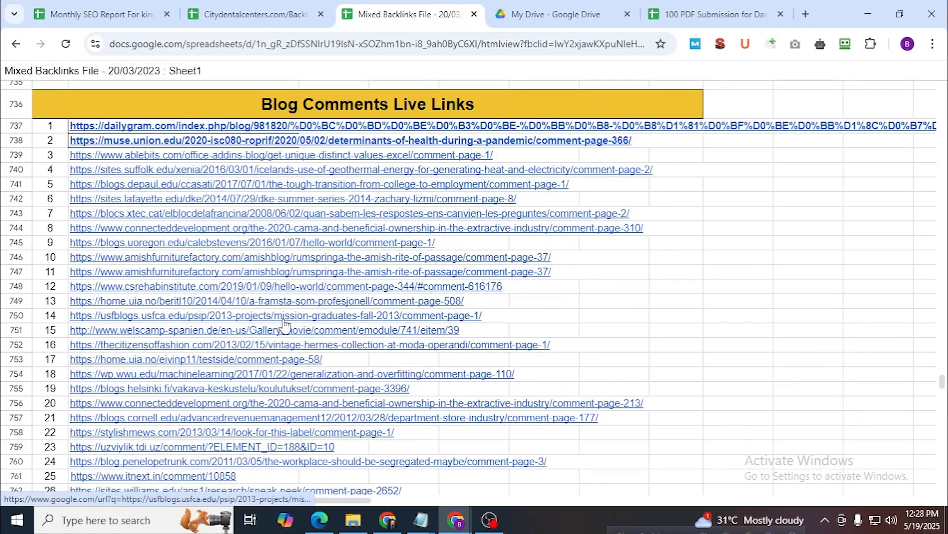
# Open the Monthly SEO Report spreadsheet.
pyautogui.click(68, 14)
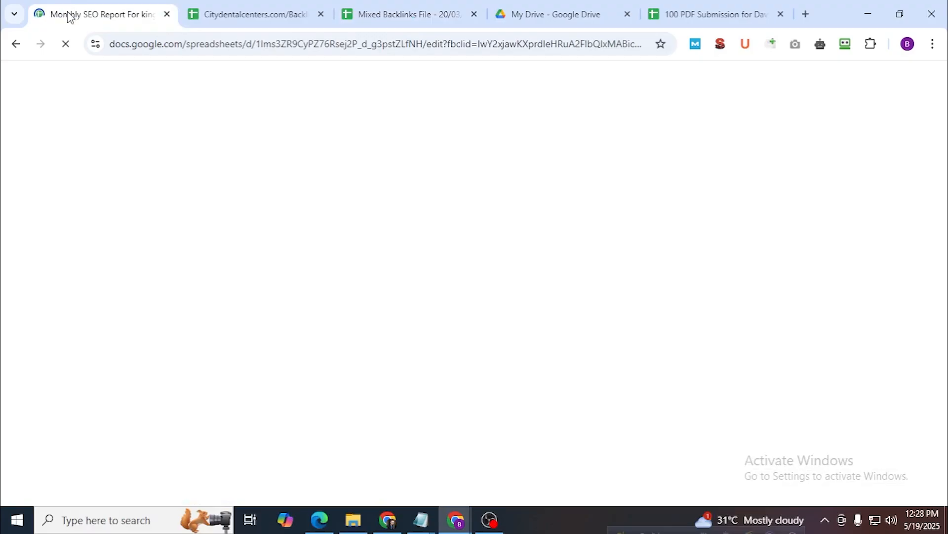